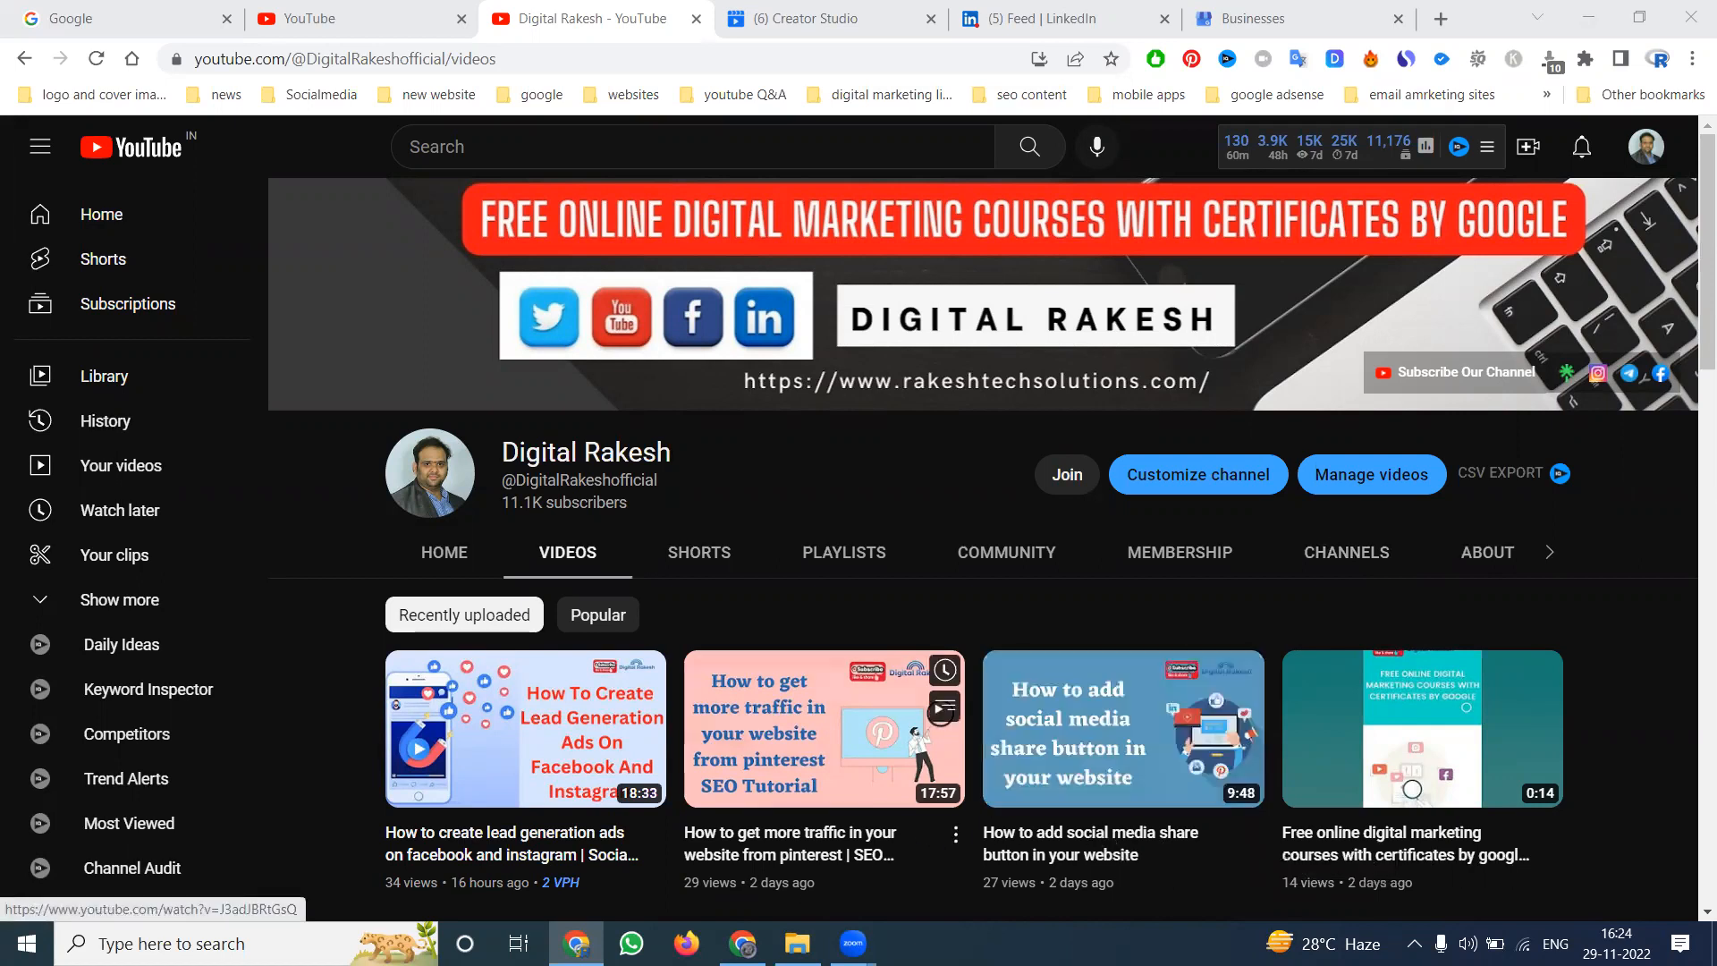
# Switch to the browser window with the IOM Academy WordPress admin and view the iomacademy.in homepage
pyautogui.moveTo(742, 944)
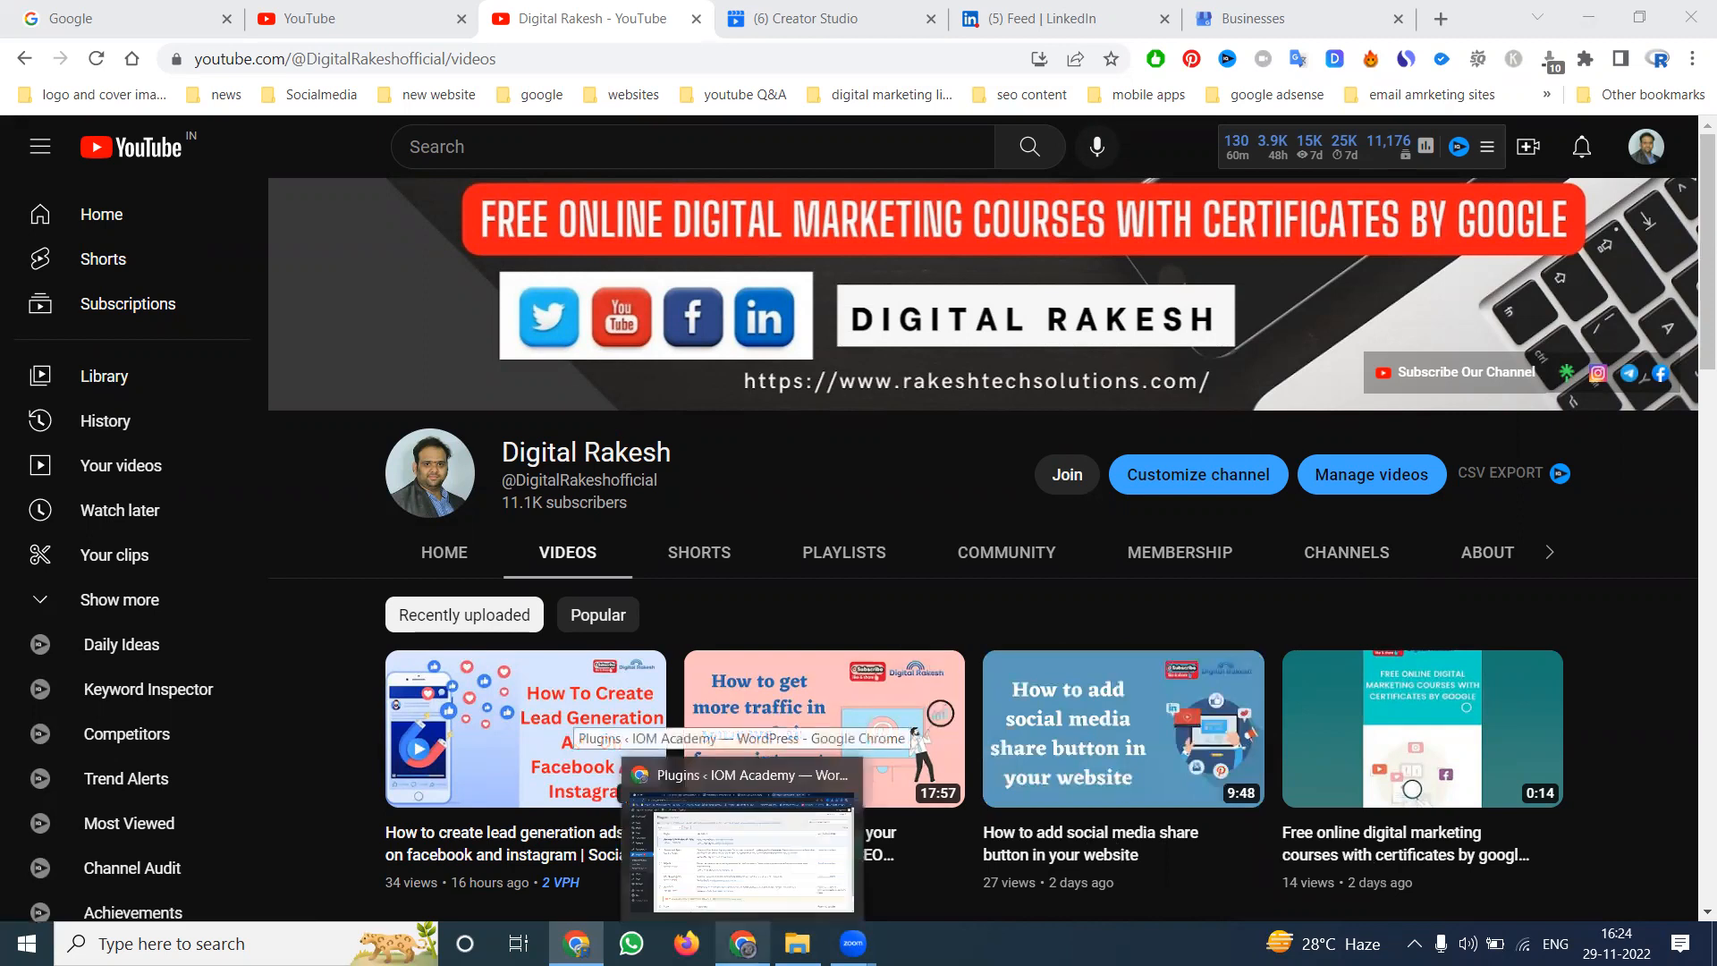
pyautogui.click(742, 850)
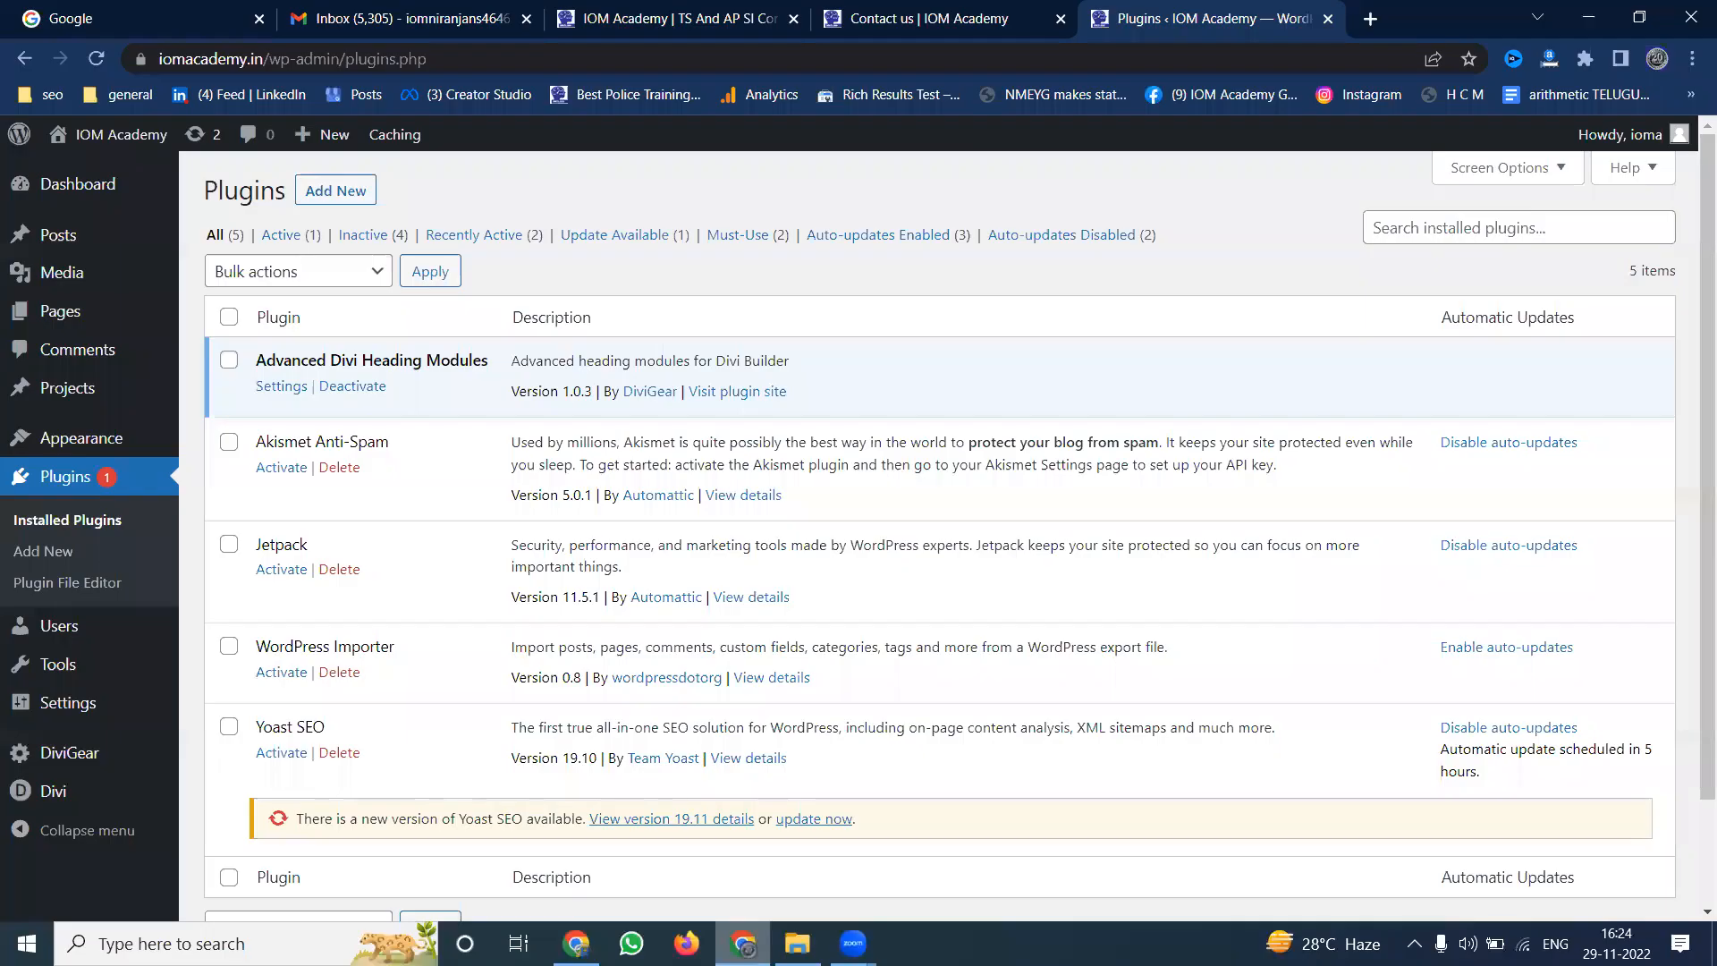
pyautogui.click(650, 11)
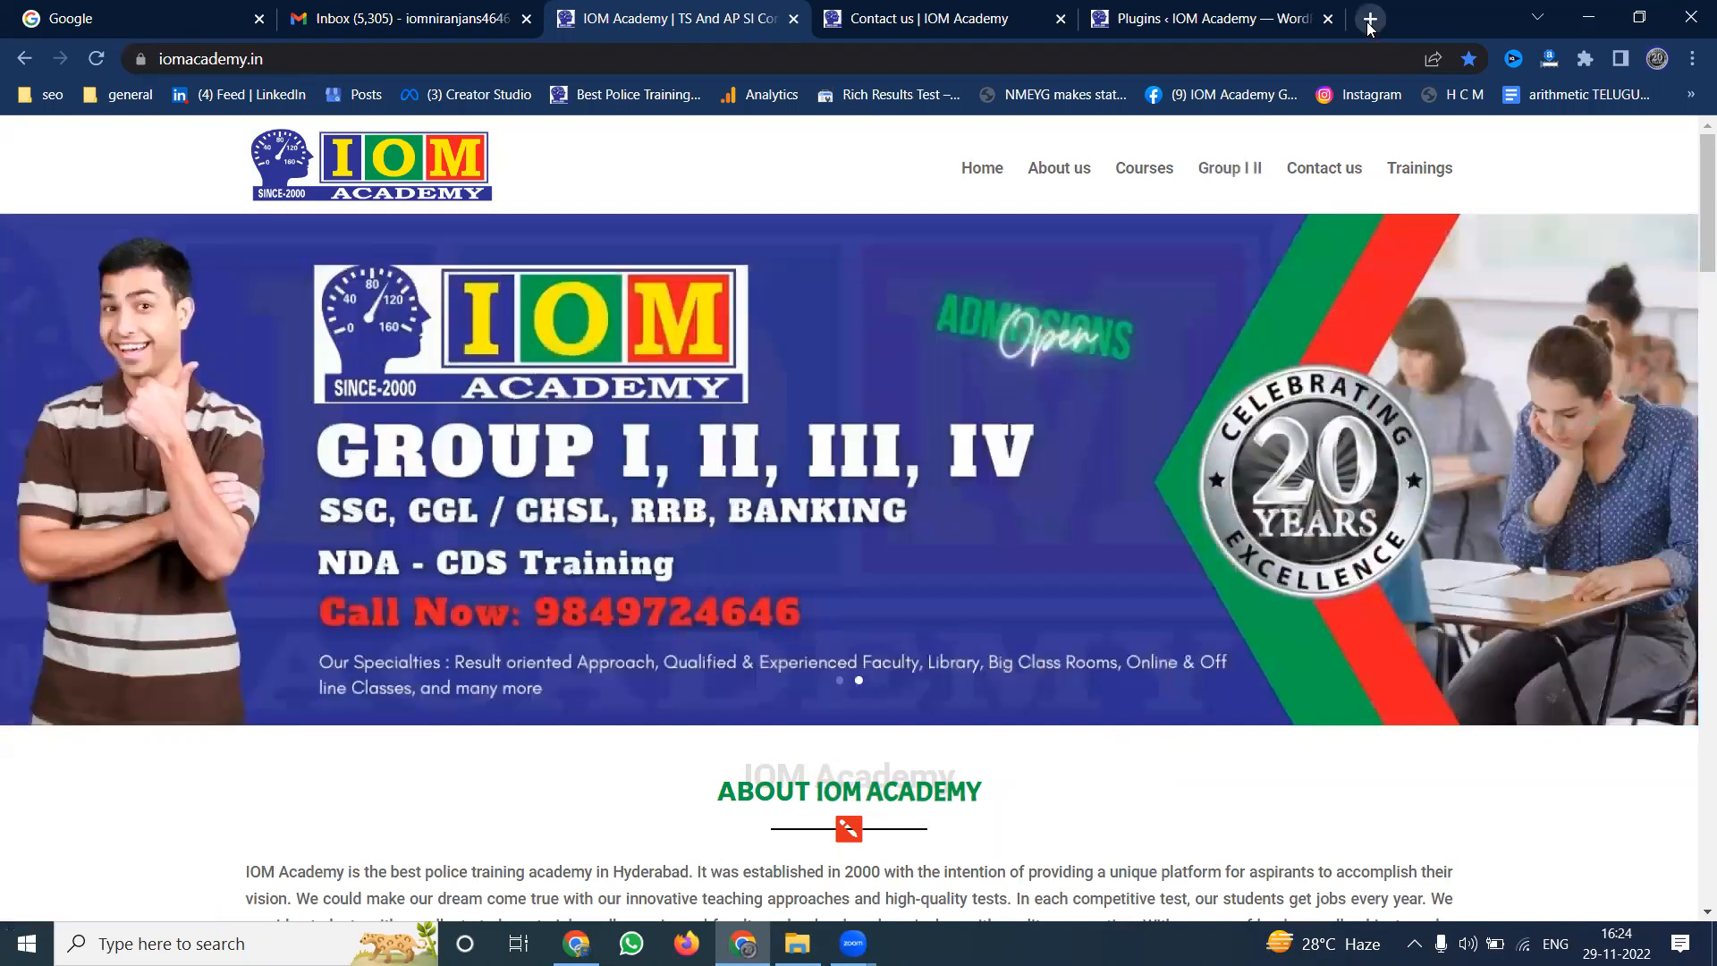
# Search Google for "search console" in a new tab and open Google Search Console from its about page
pyautogui.click(1370, 27)
pyautogui.write('search console')
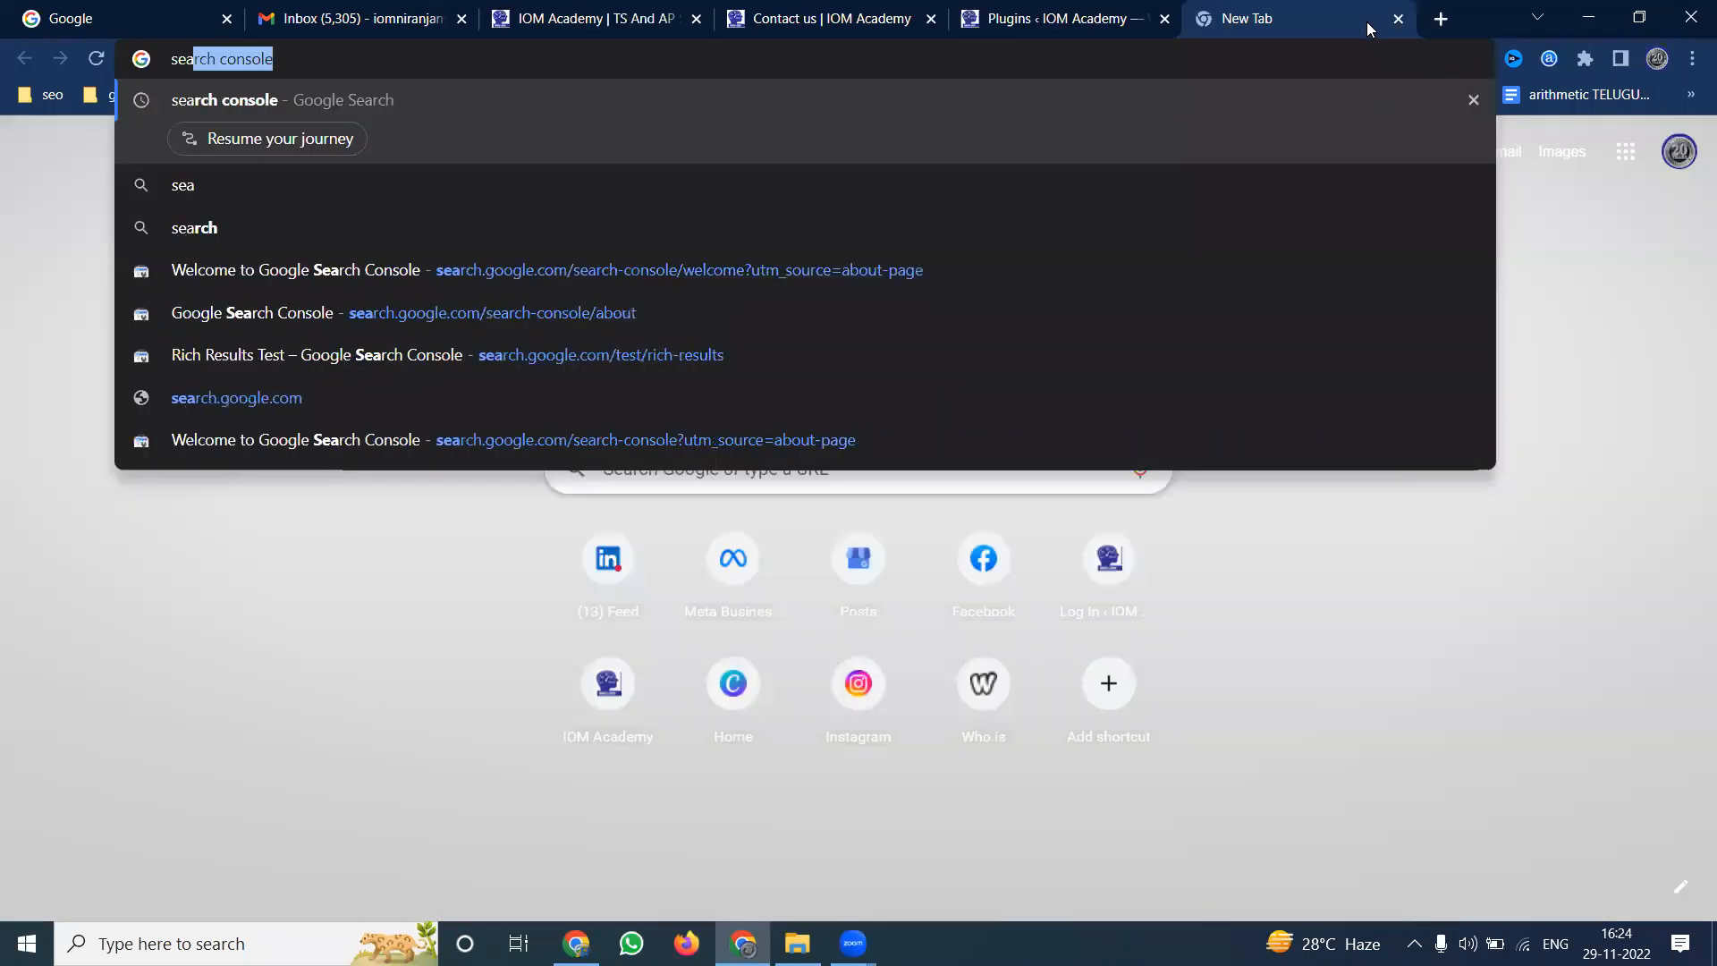
pyautogui.press('Return')
pyautogui.click(448, 363)
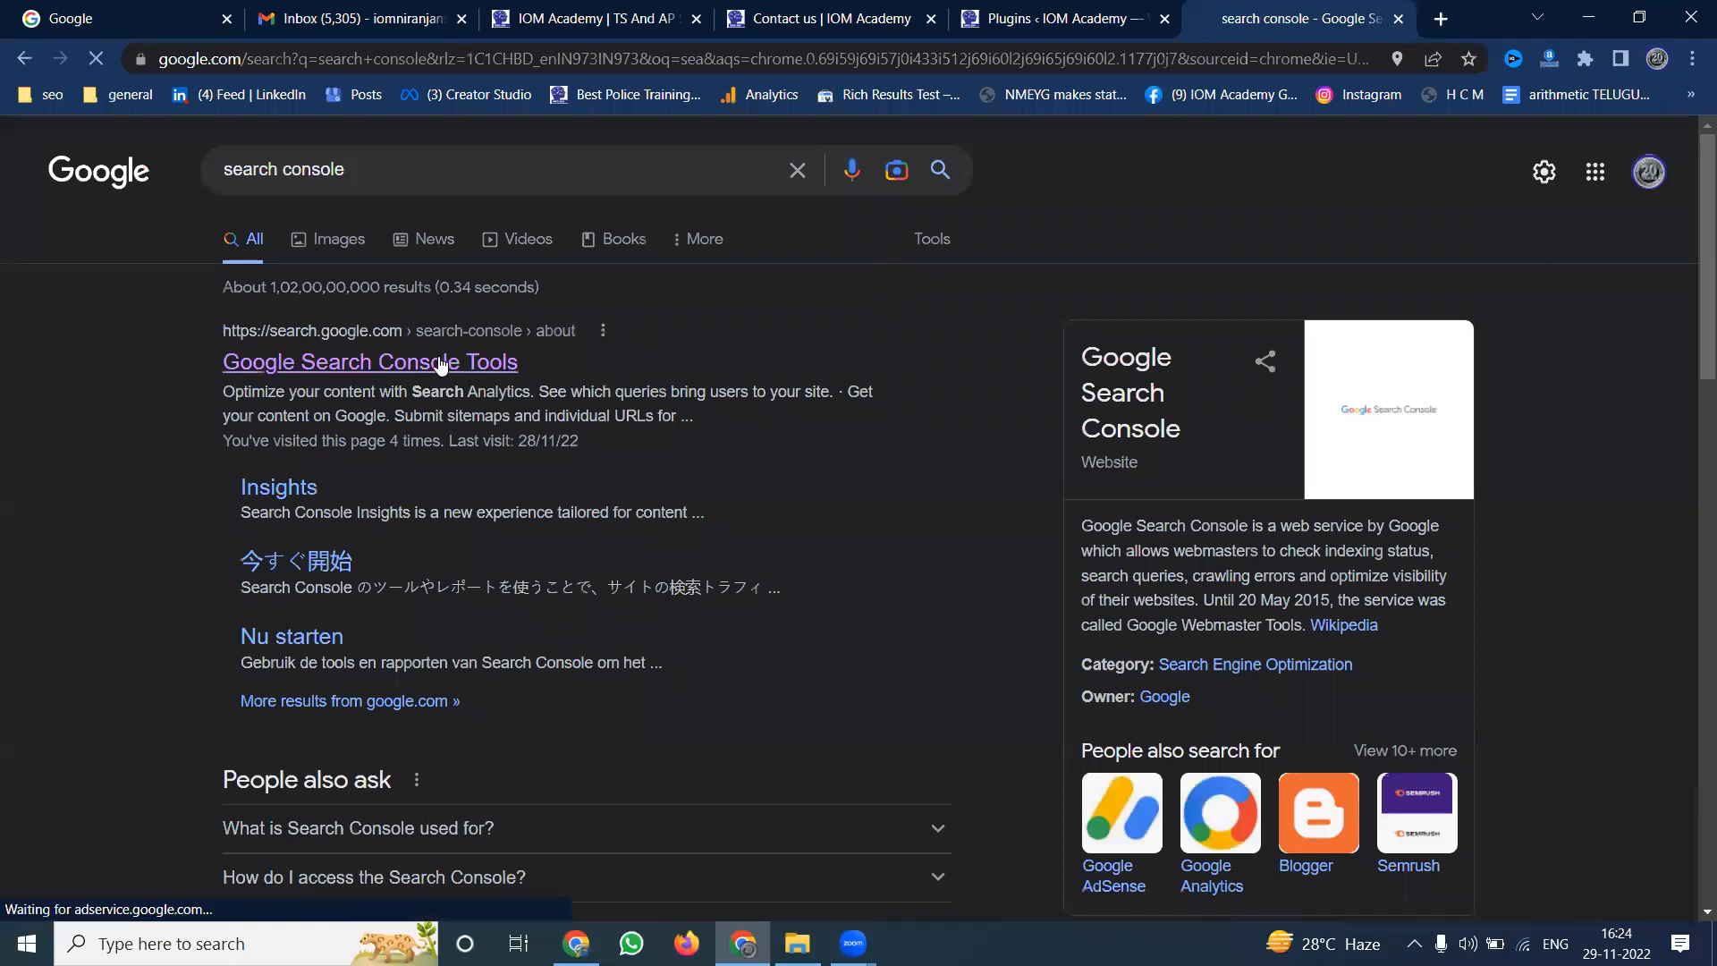
pyautogui.click(197, 726)
pyautogui.click(40, 152)
pyautogui.click(160, 229)
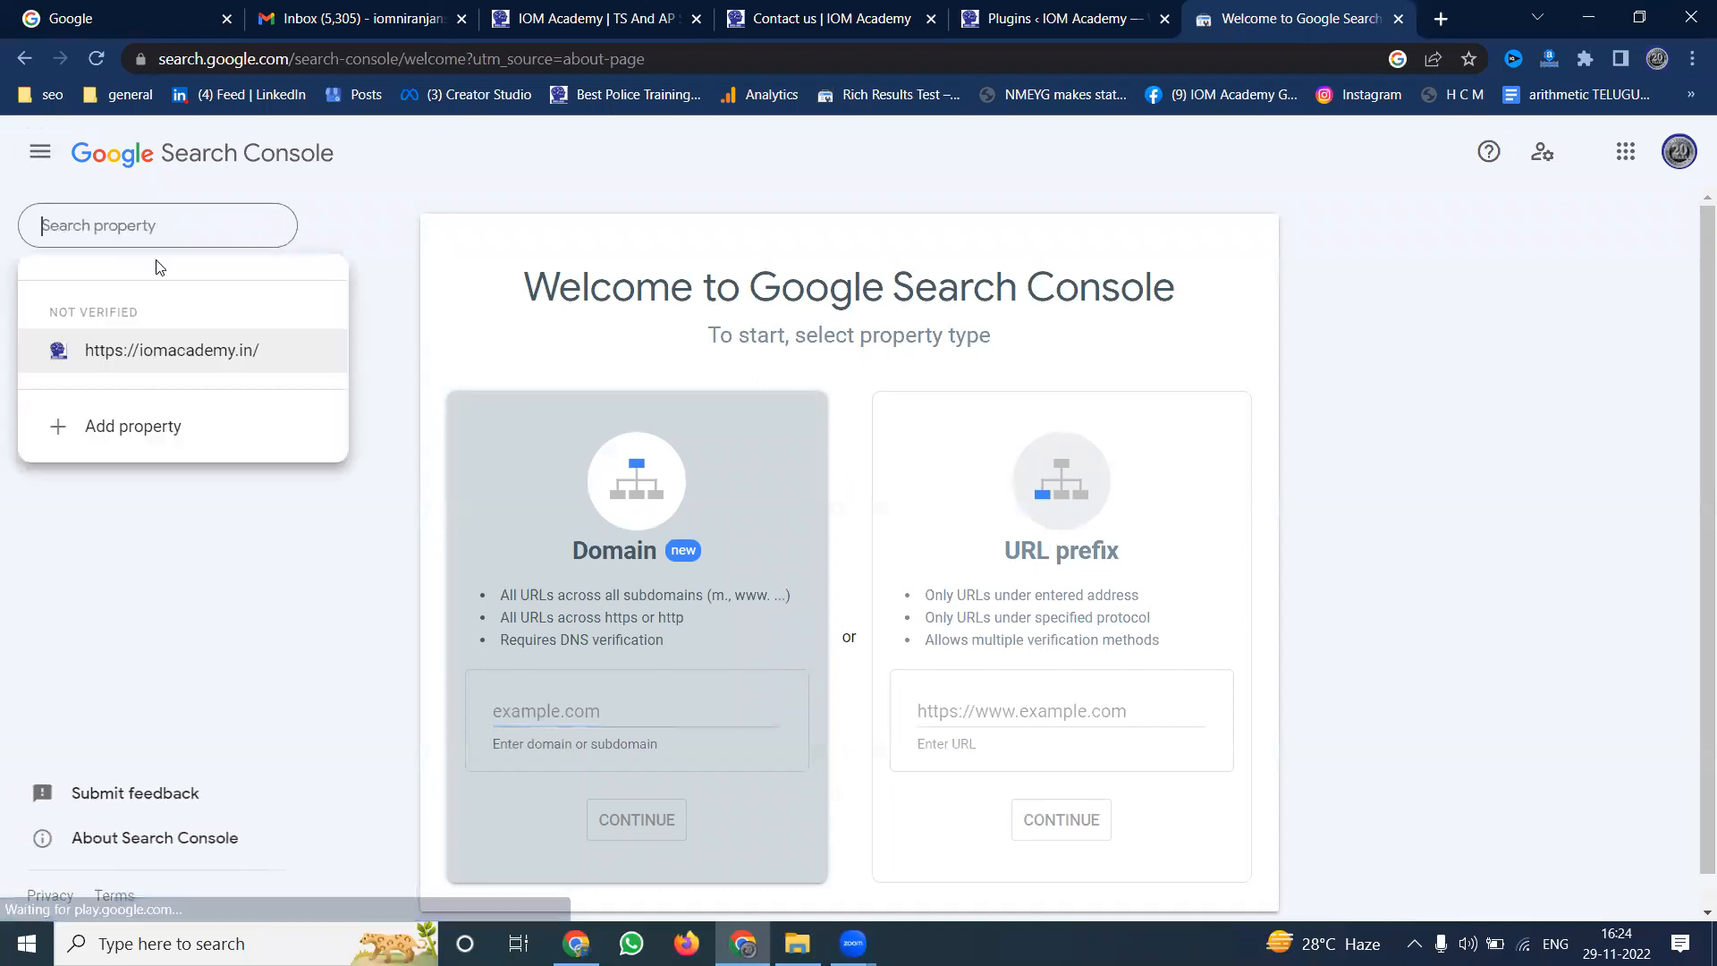
pyautogui.click(154, 351)
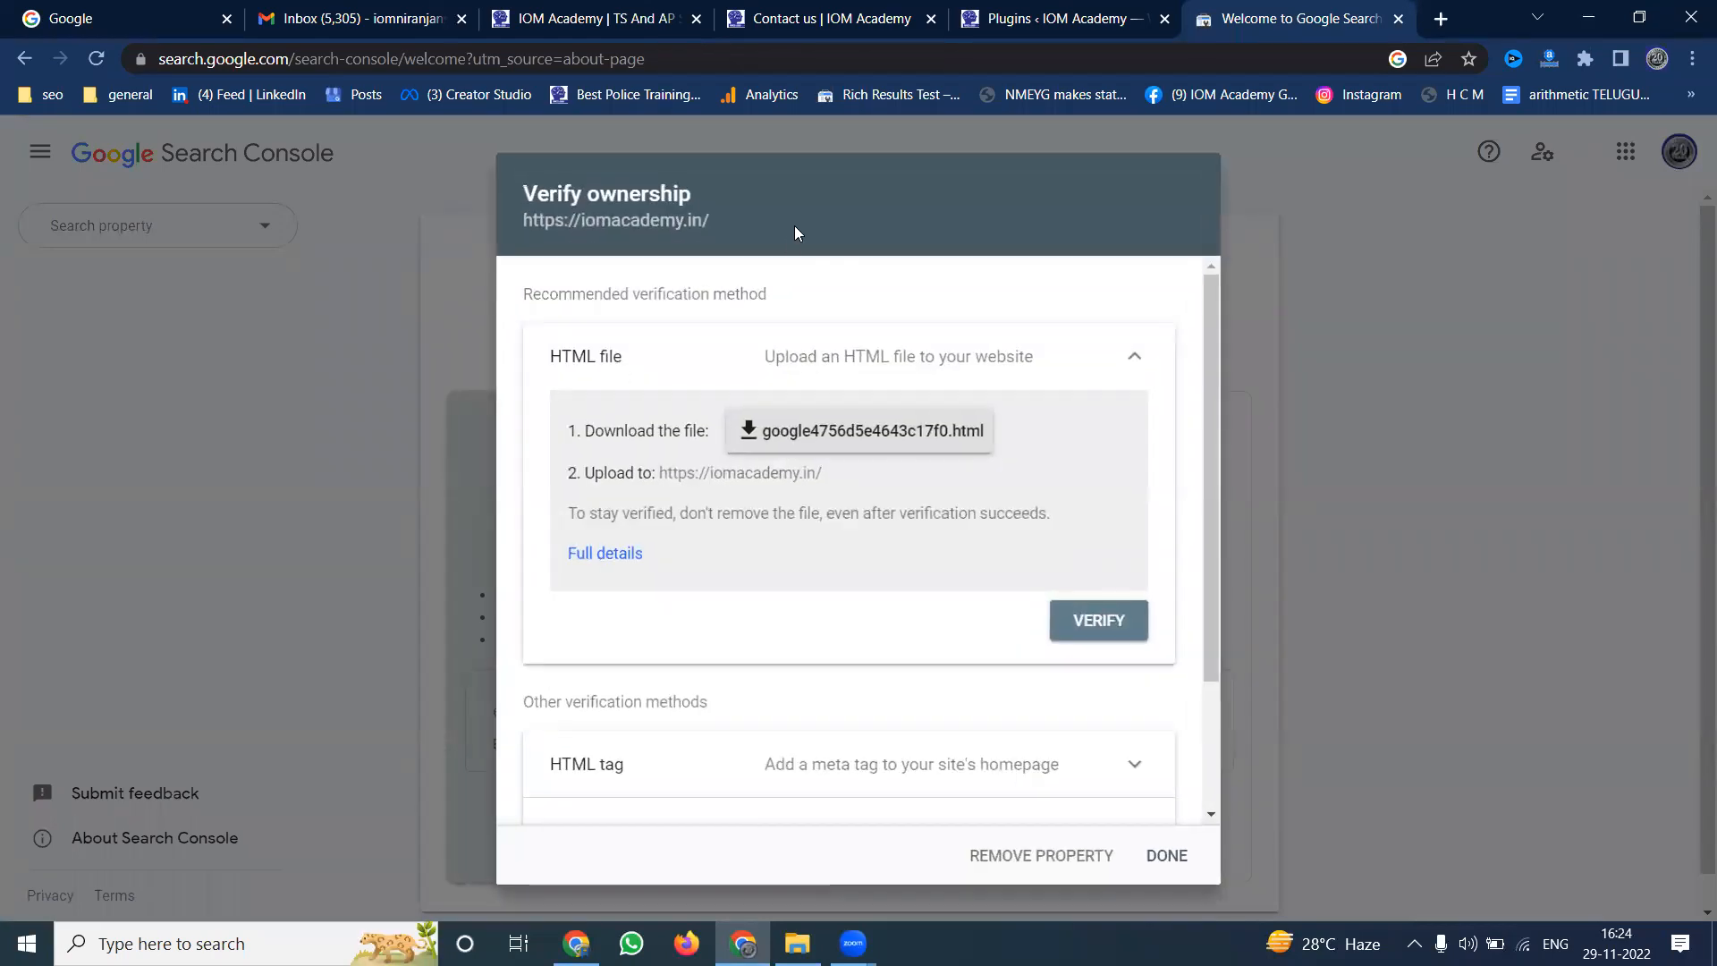
# Review the verification methods and copy the meta tag offered by the HTML tag method
pyautogui.scroll(-2, 791, 423)
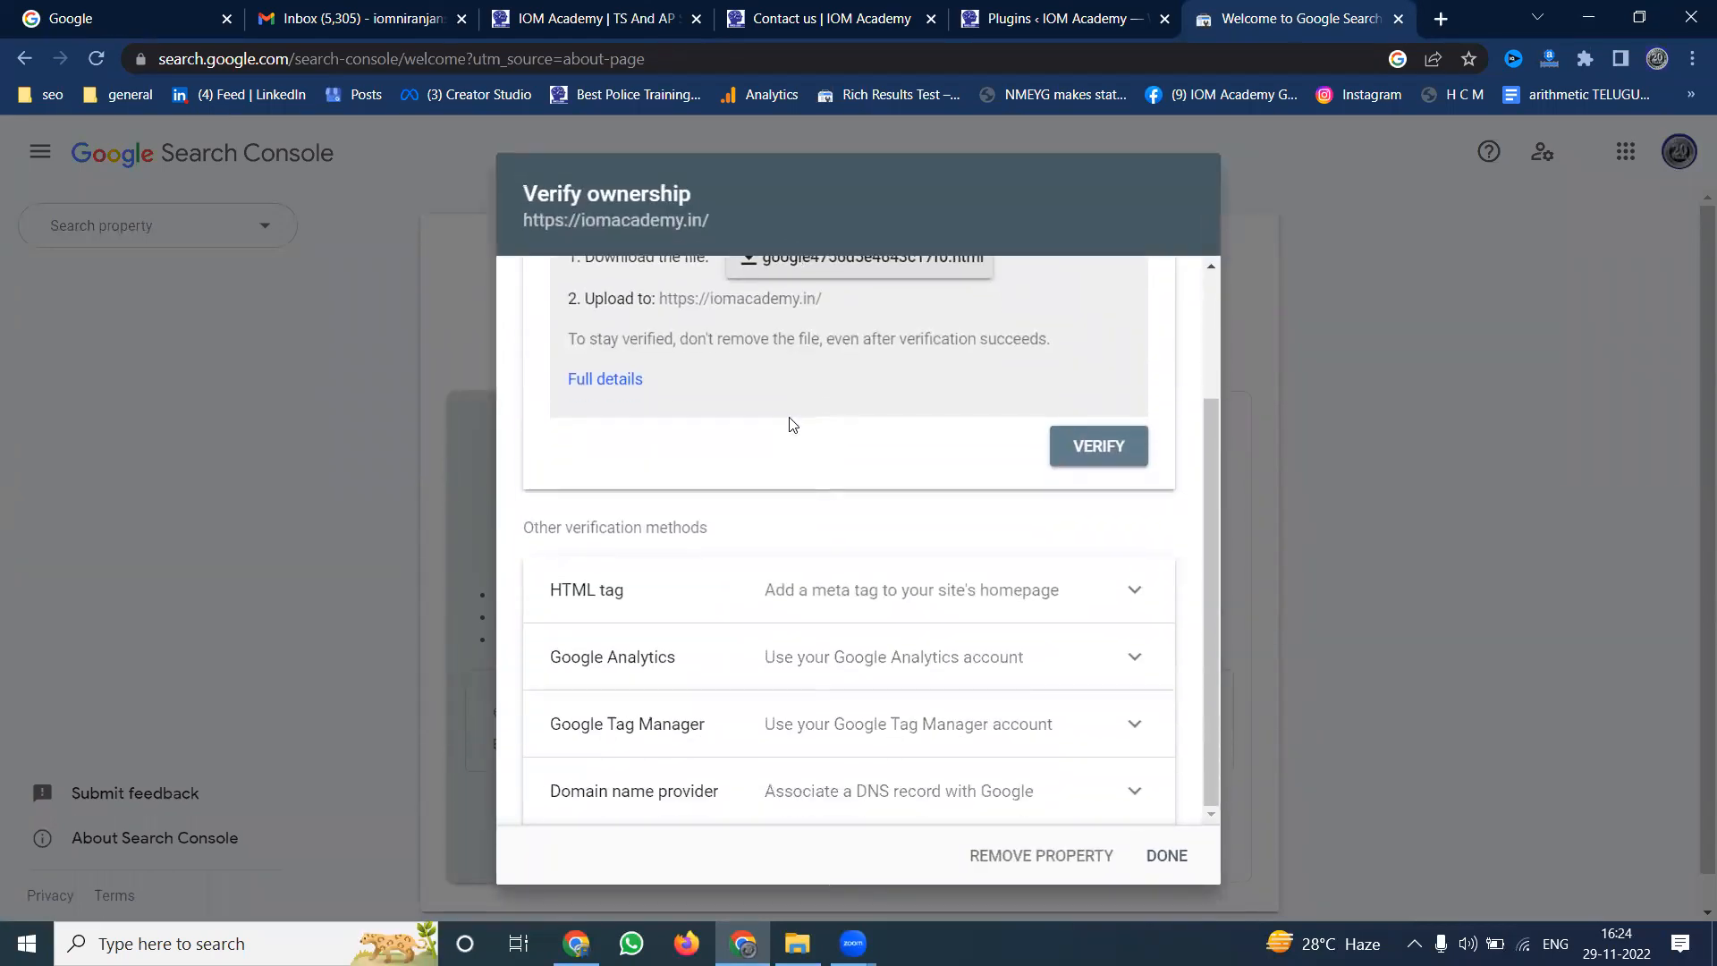
pyautogui.scroll(2, 790, 424)
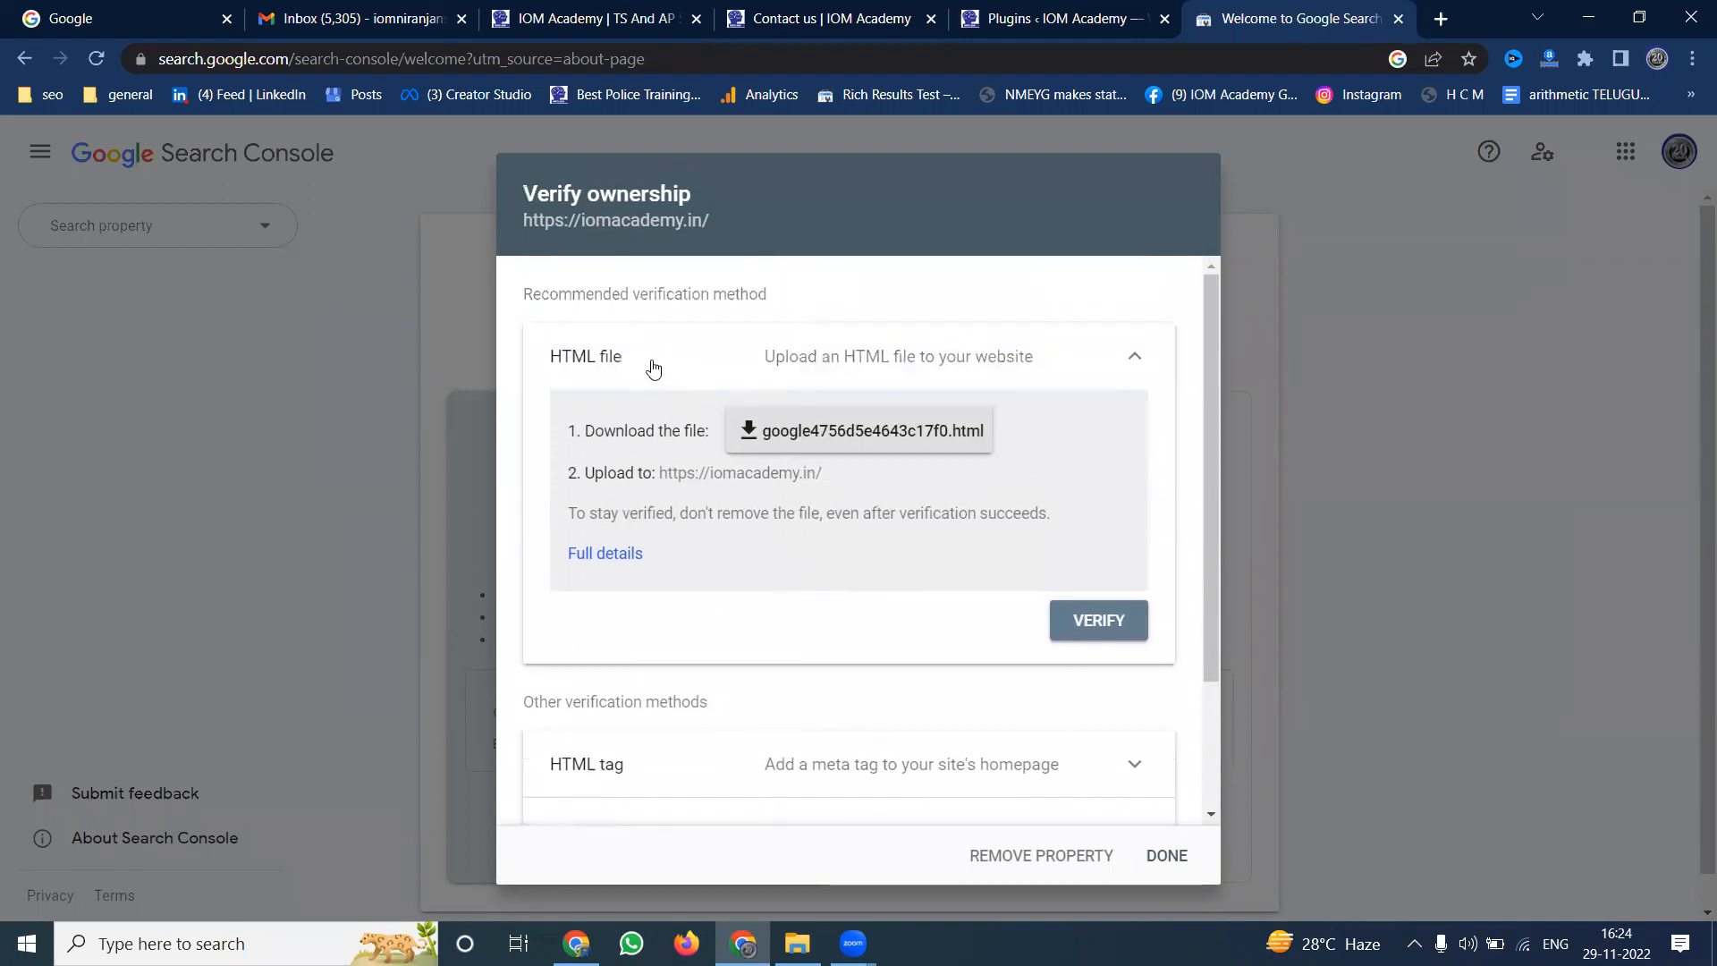
pyautogui.scroll(-2, 653, 369)
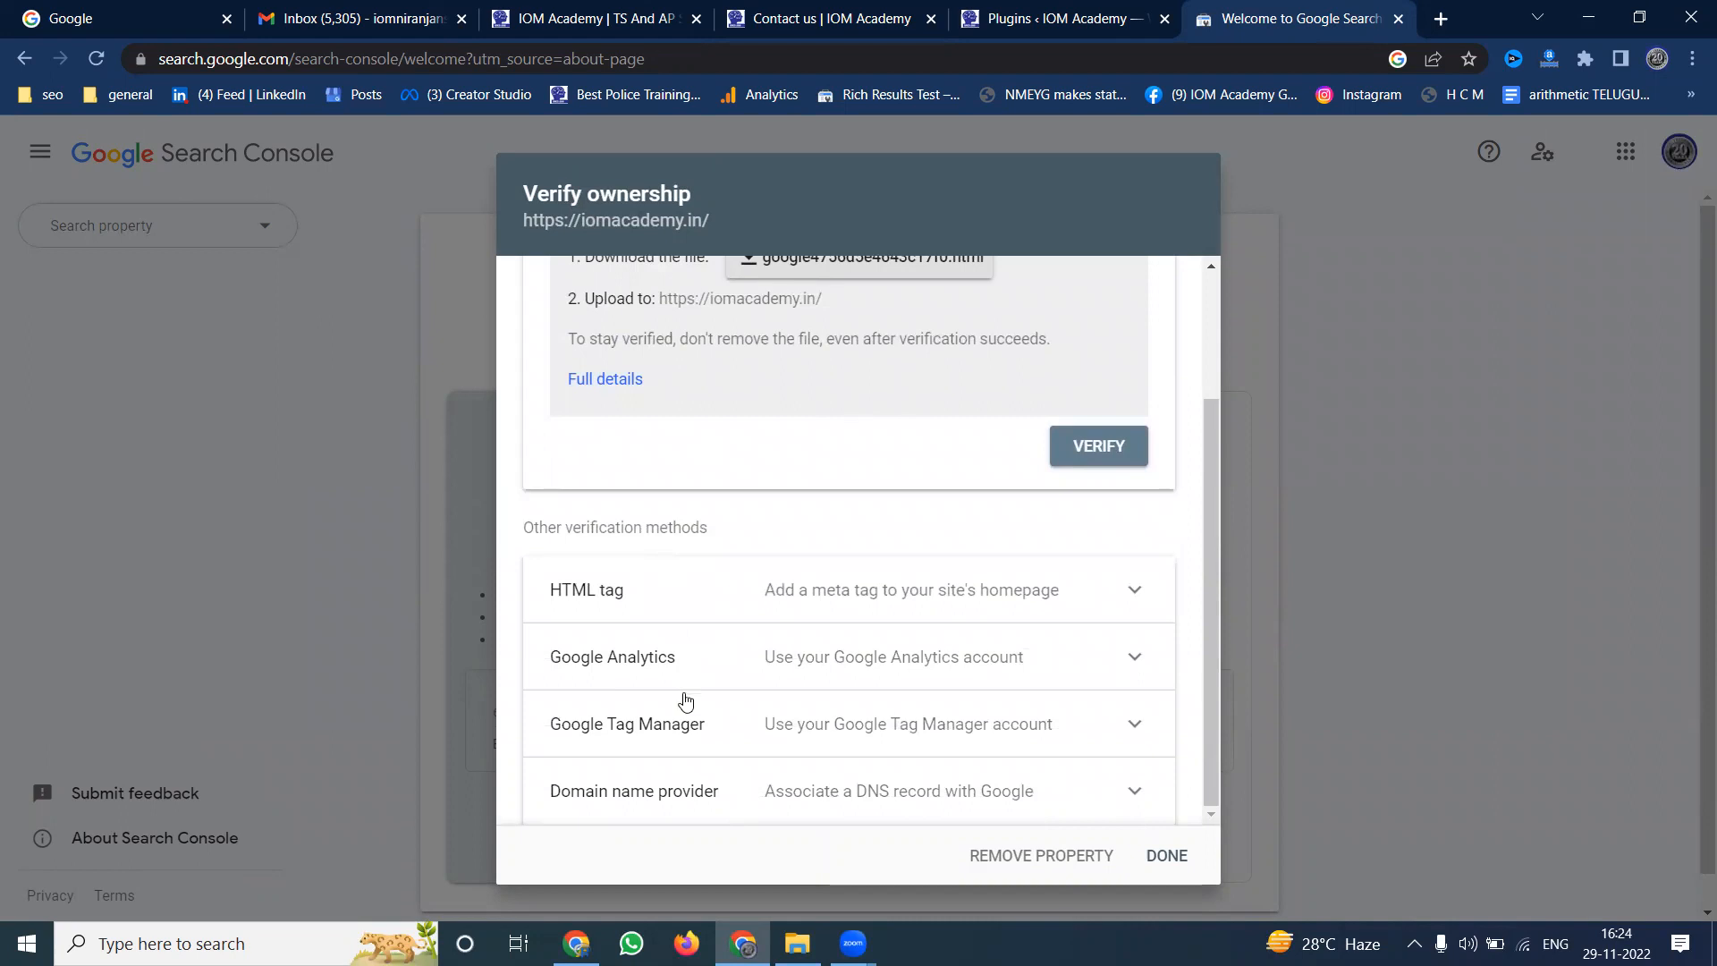
pyautogui.click(855, 594)
pyautogui.click(1105, 740)
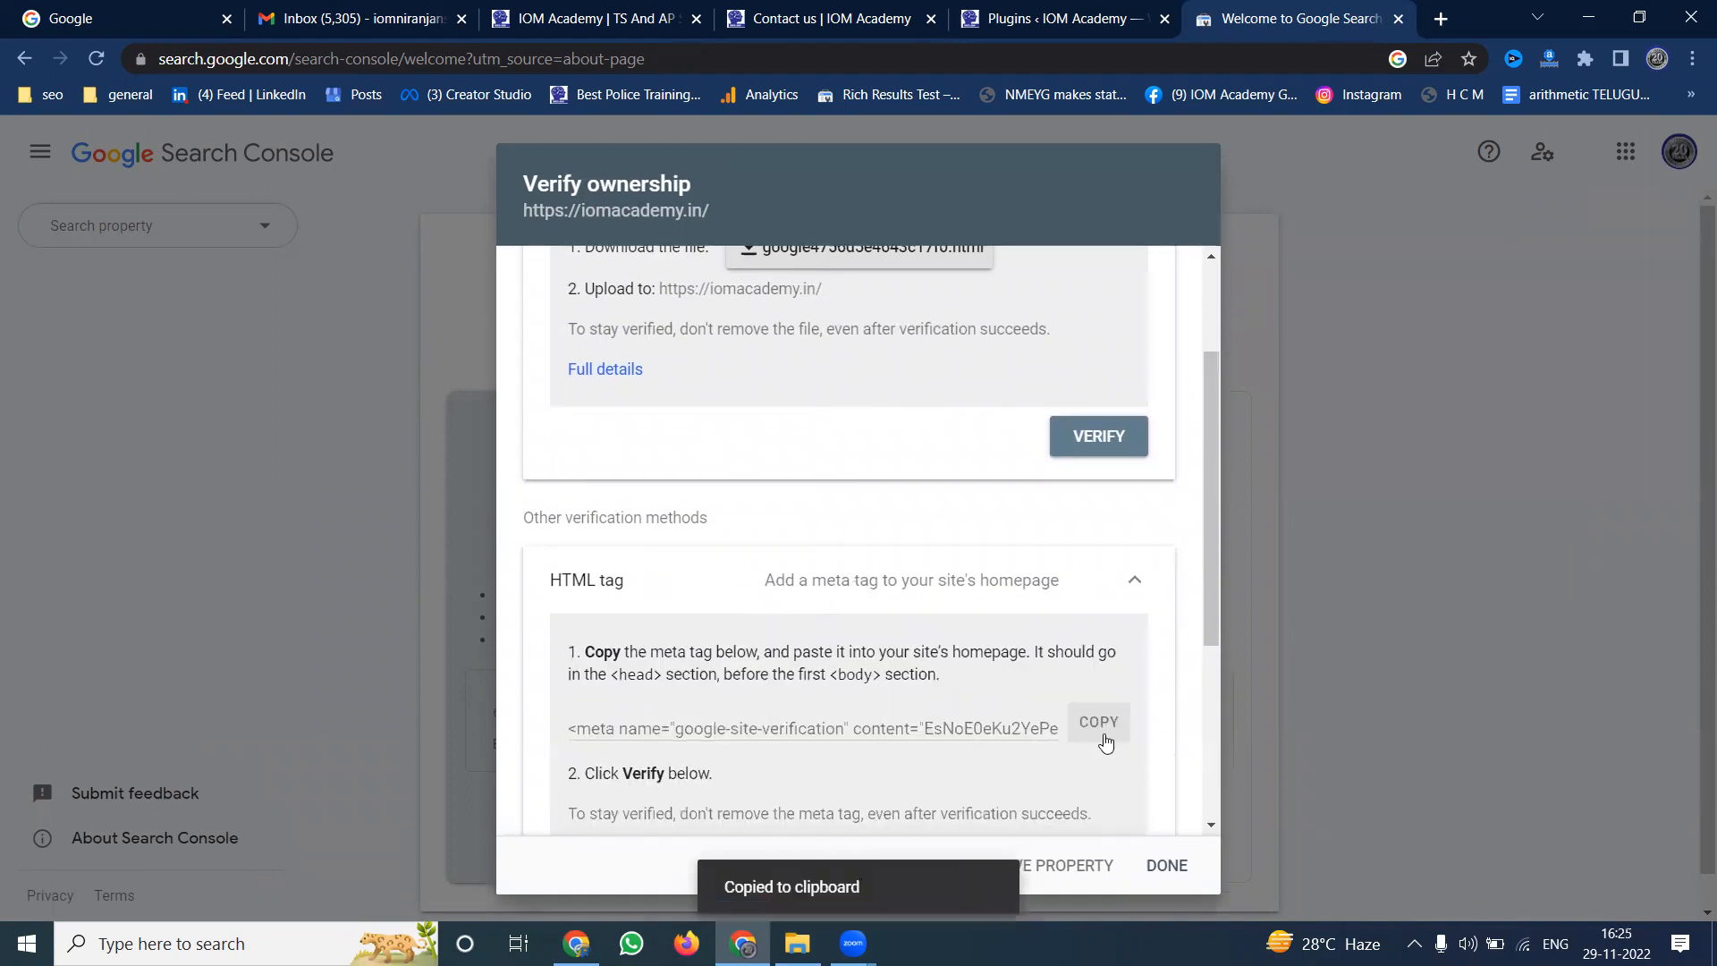
pyautogui.click(1093, 711)
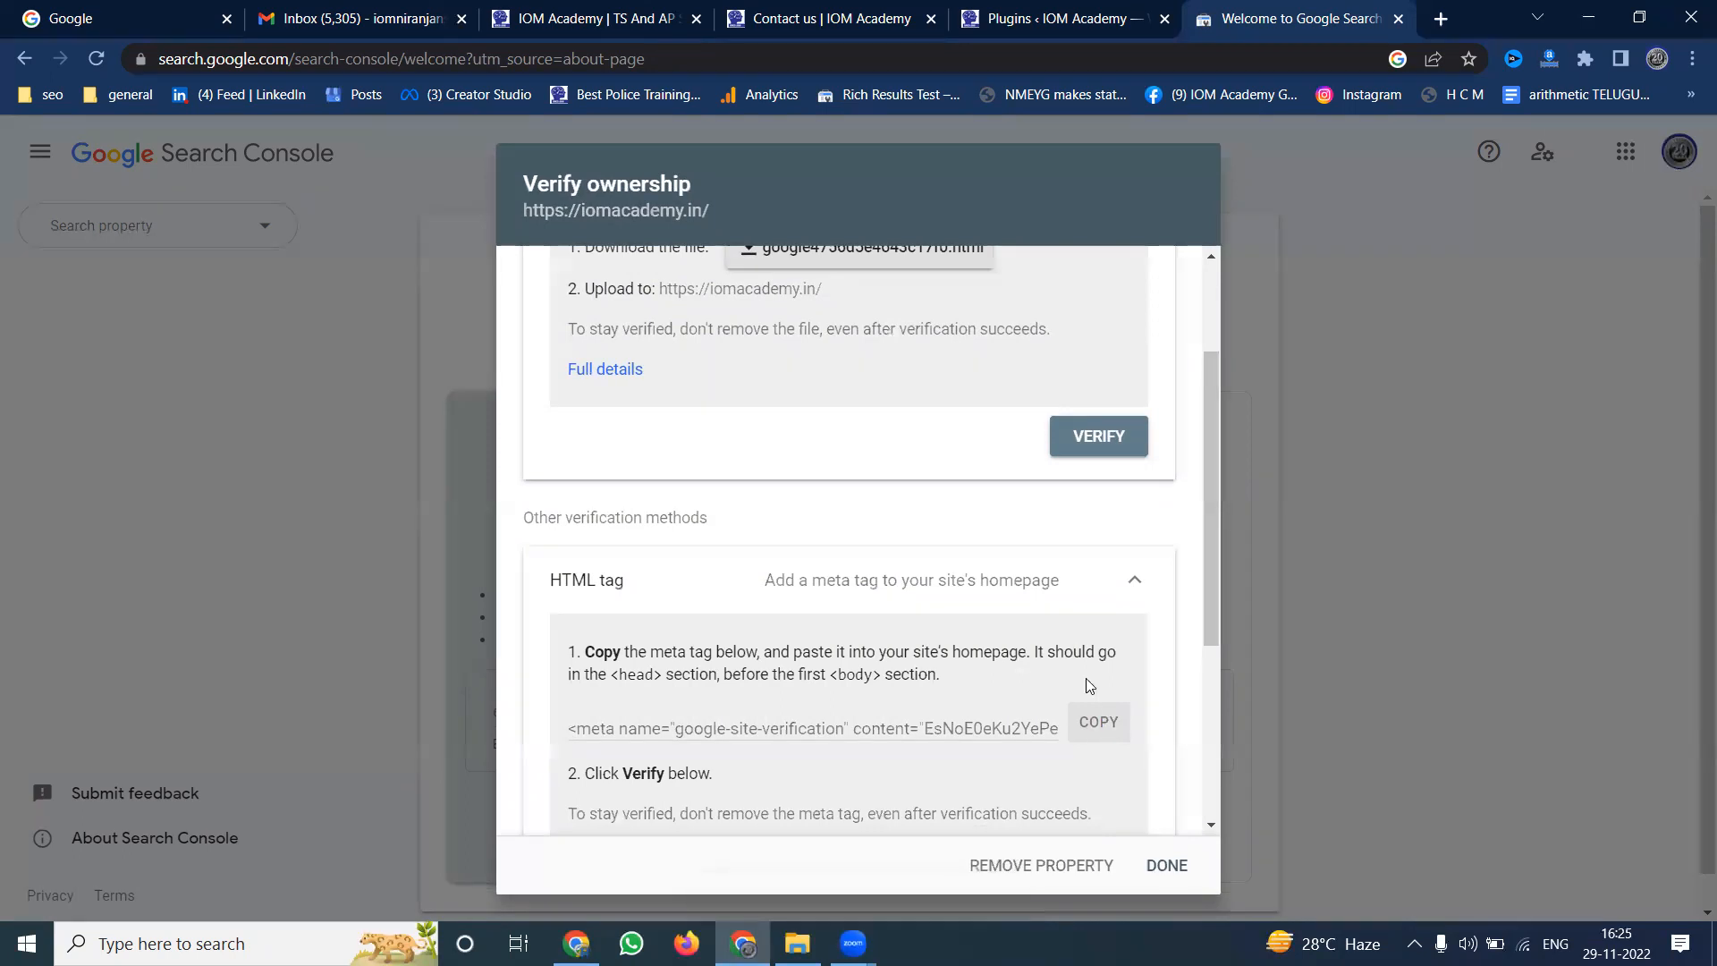
# Open the Divi theme's header.php in the WordPress theme file editor, accepting the direct-editing warning
pyautogui.click(1004, 13)
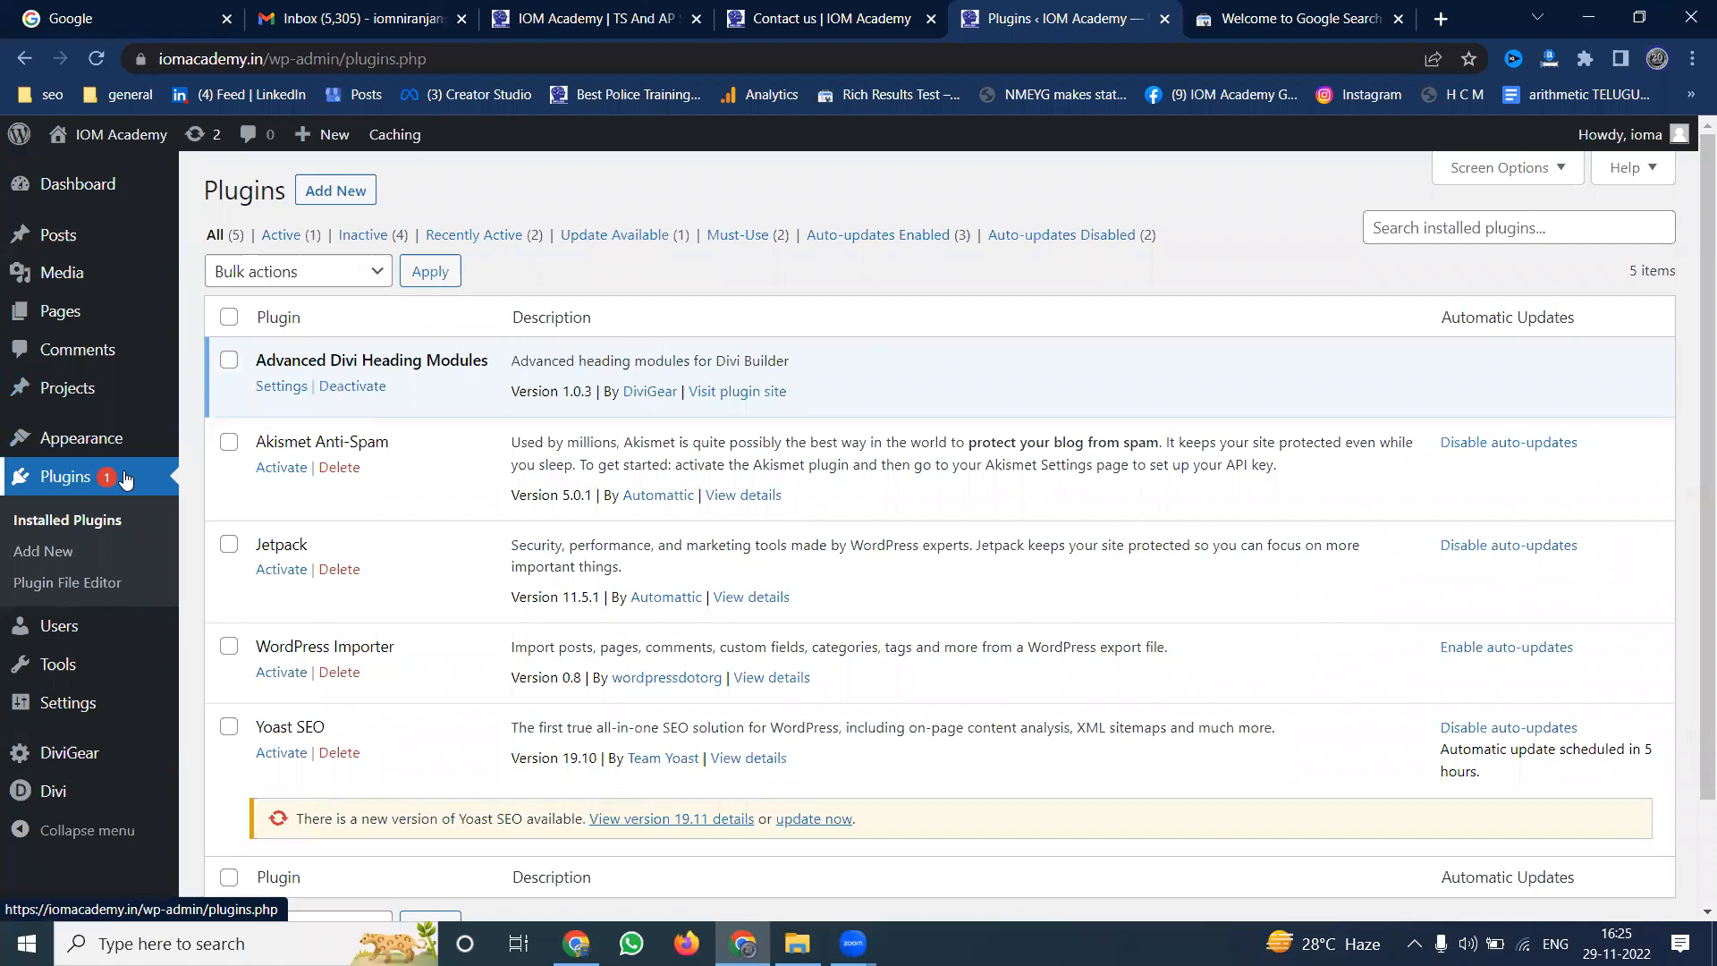
pyautogui.moveTo(102, 448)
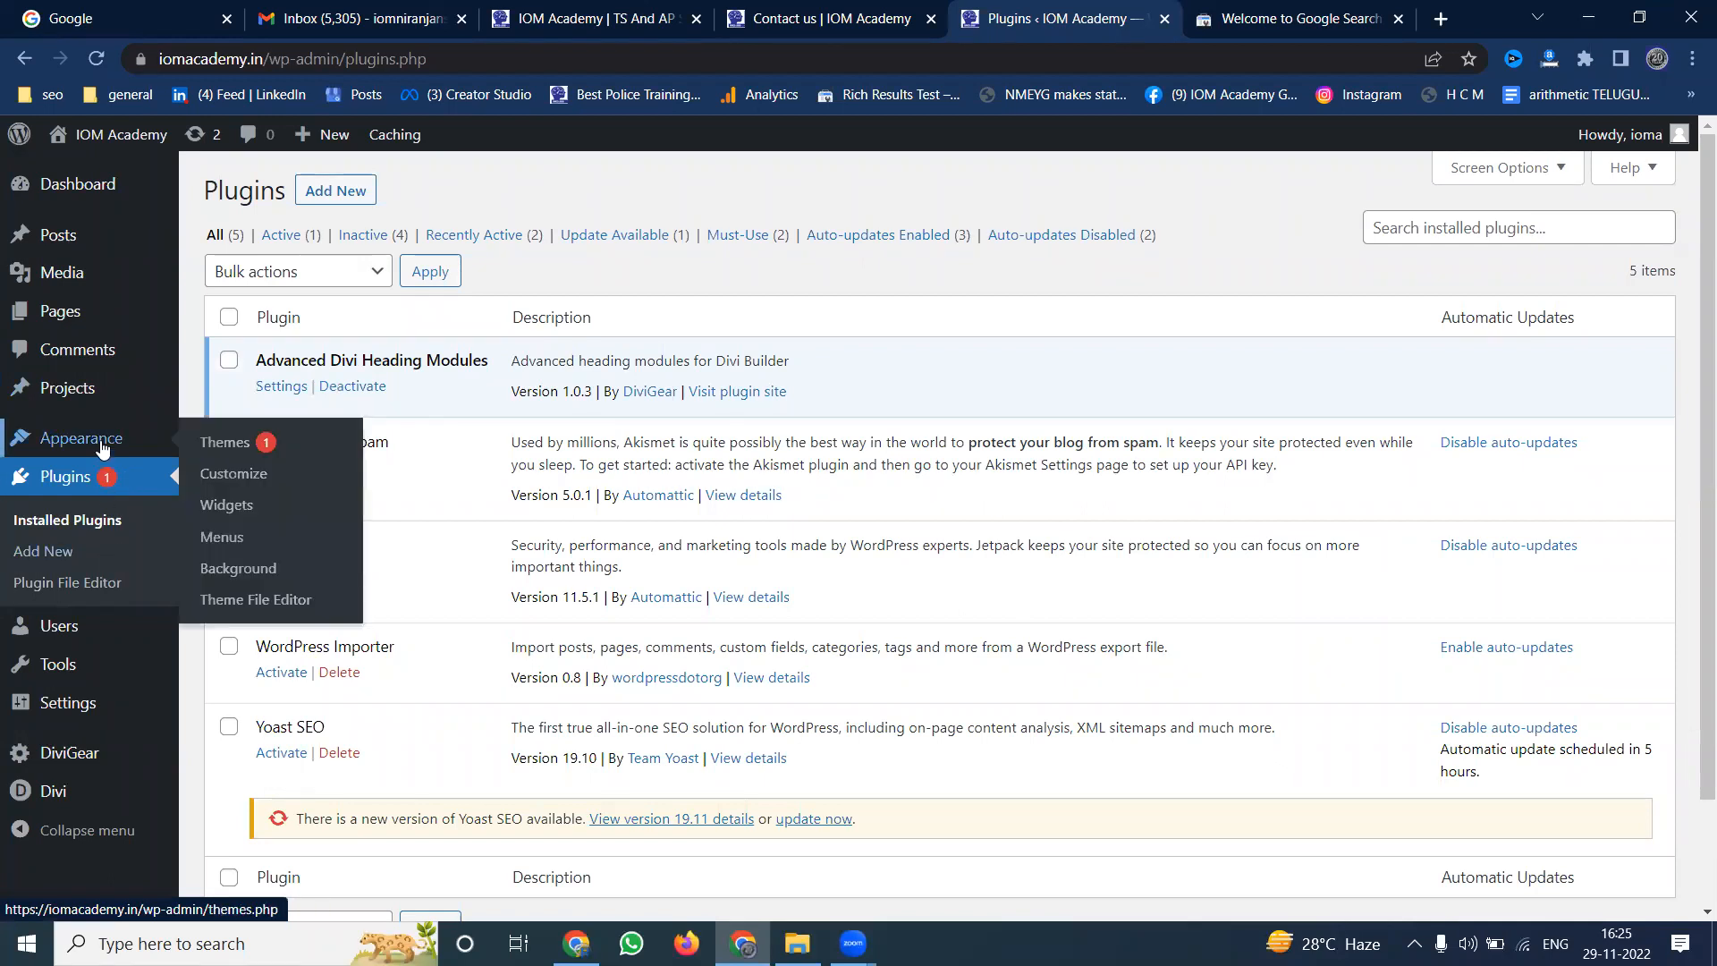
pyautogui.click(256, 599)
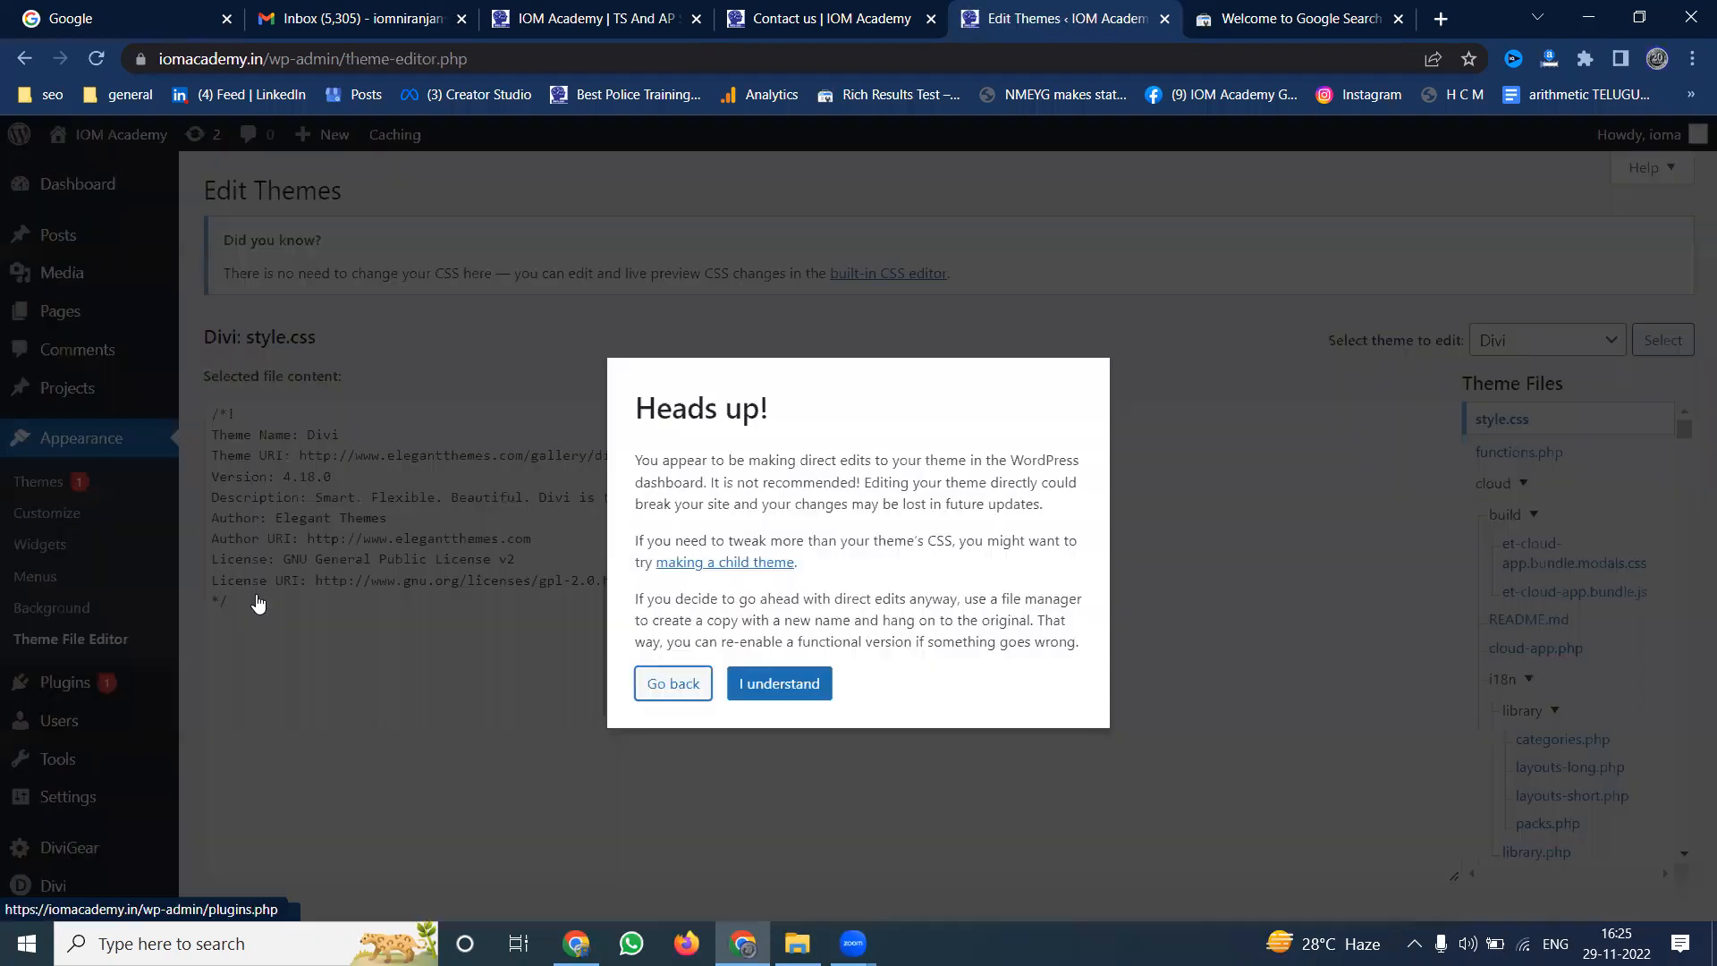
pyautogui.click(735, 698)
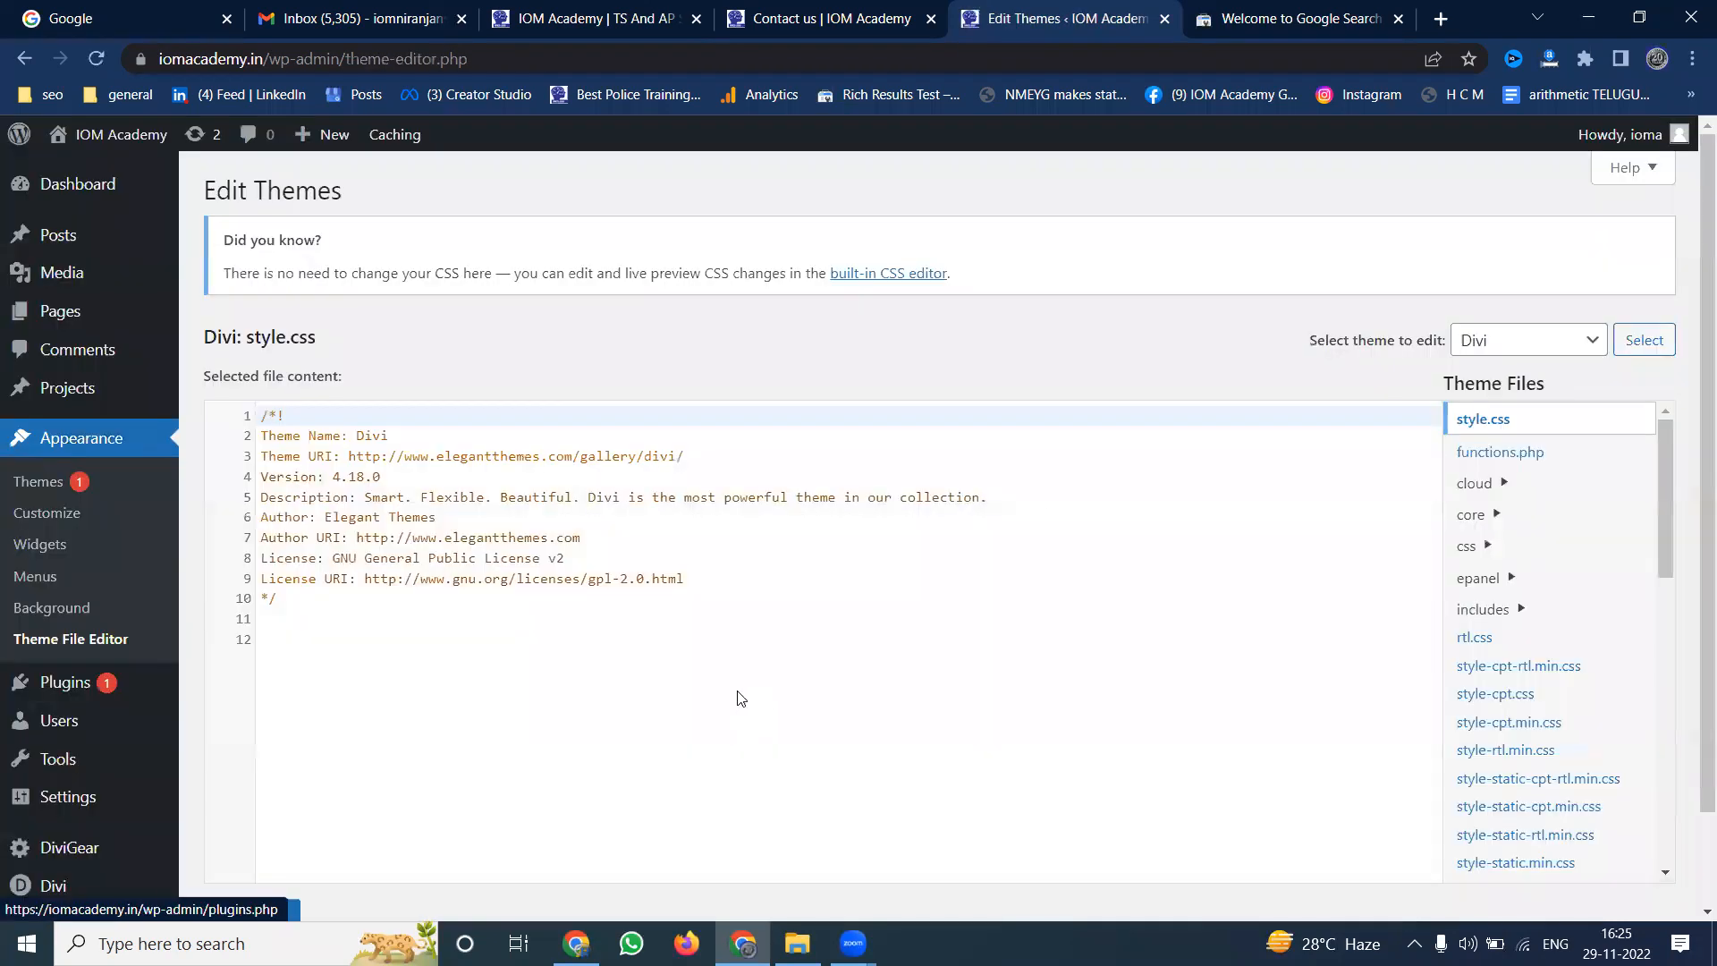
pyautogui.scroll(-3, 1552, 671)
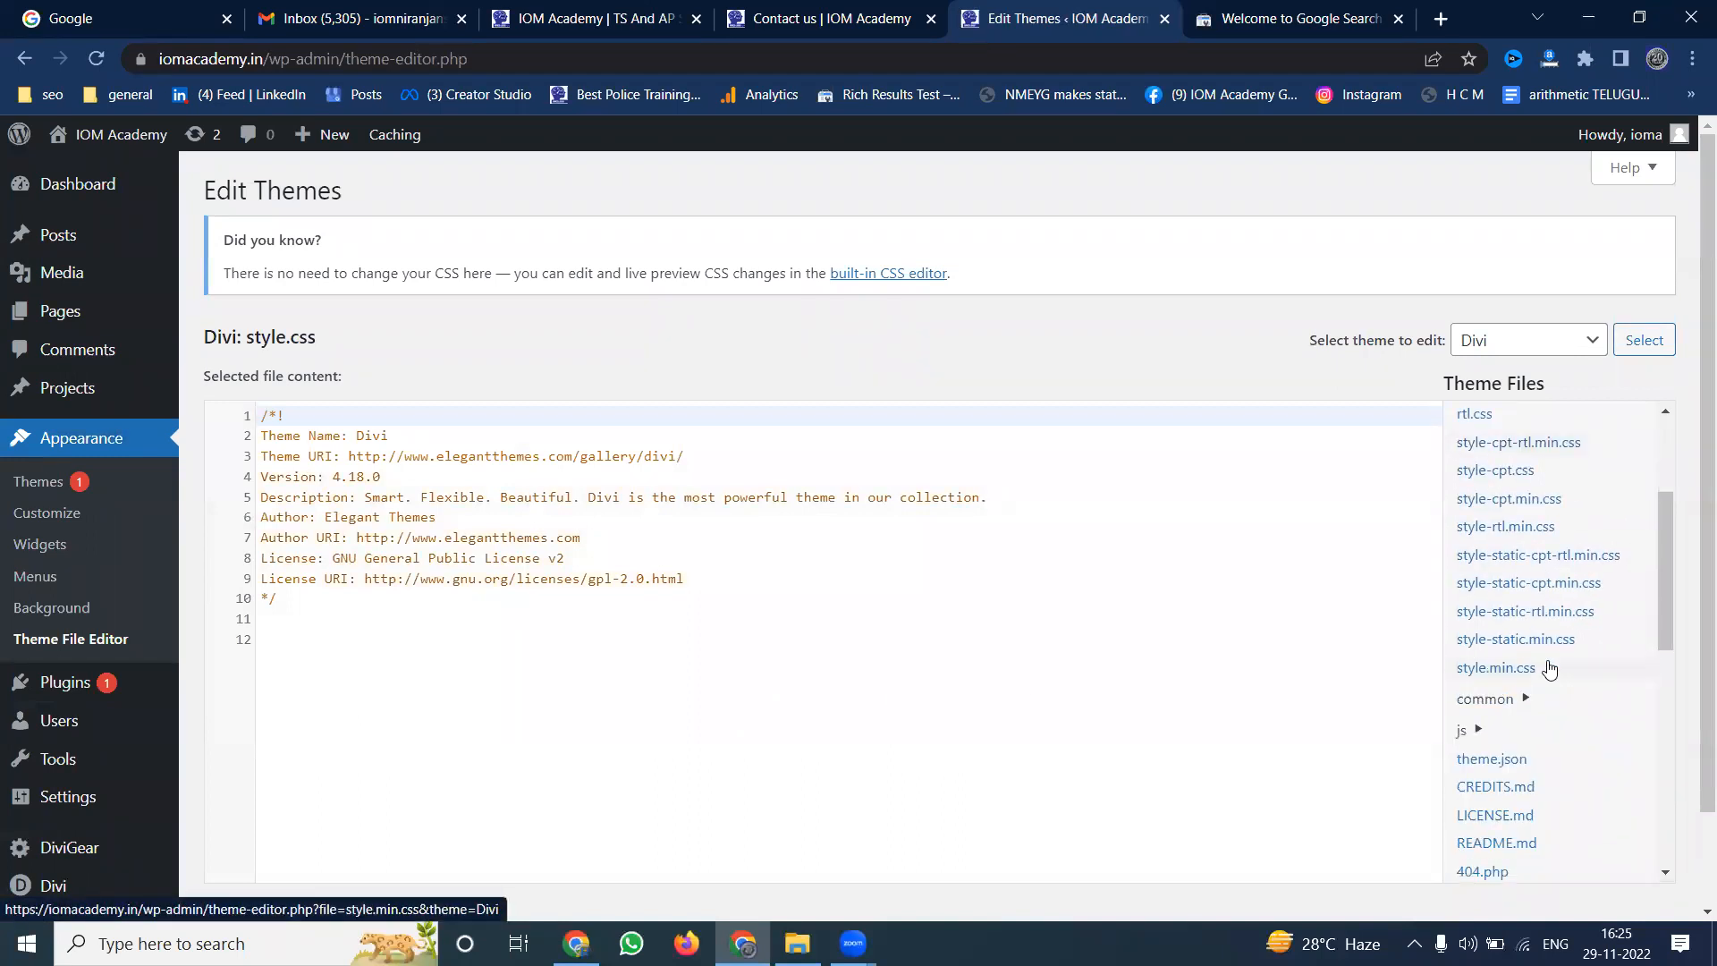
pyautogui.scroll(-3, 1550, 669)
pyautogui.scroll(-2, 1550, 669)
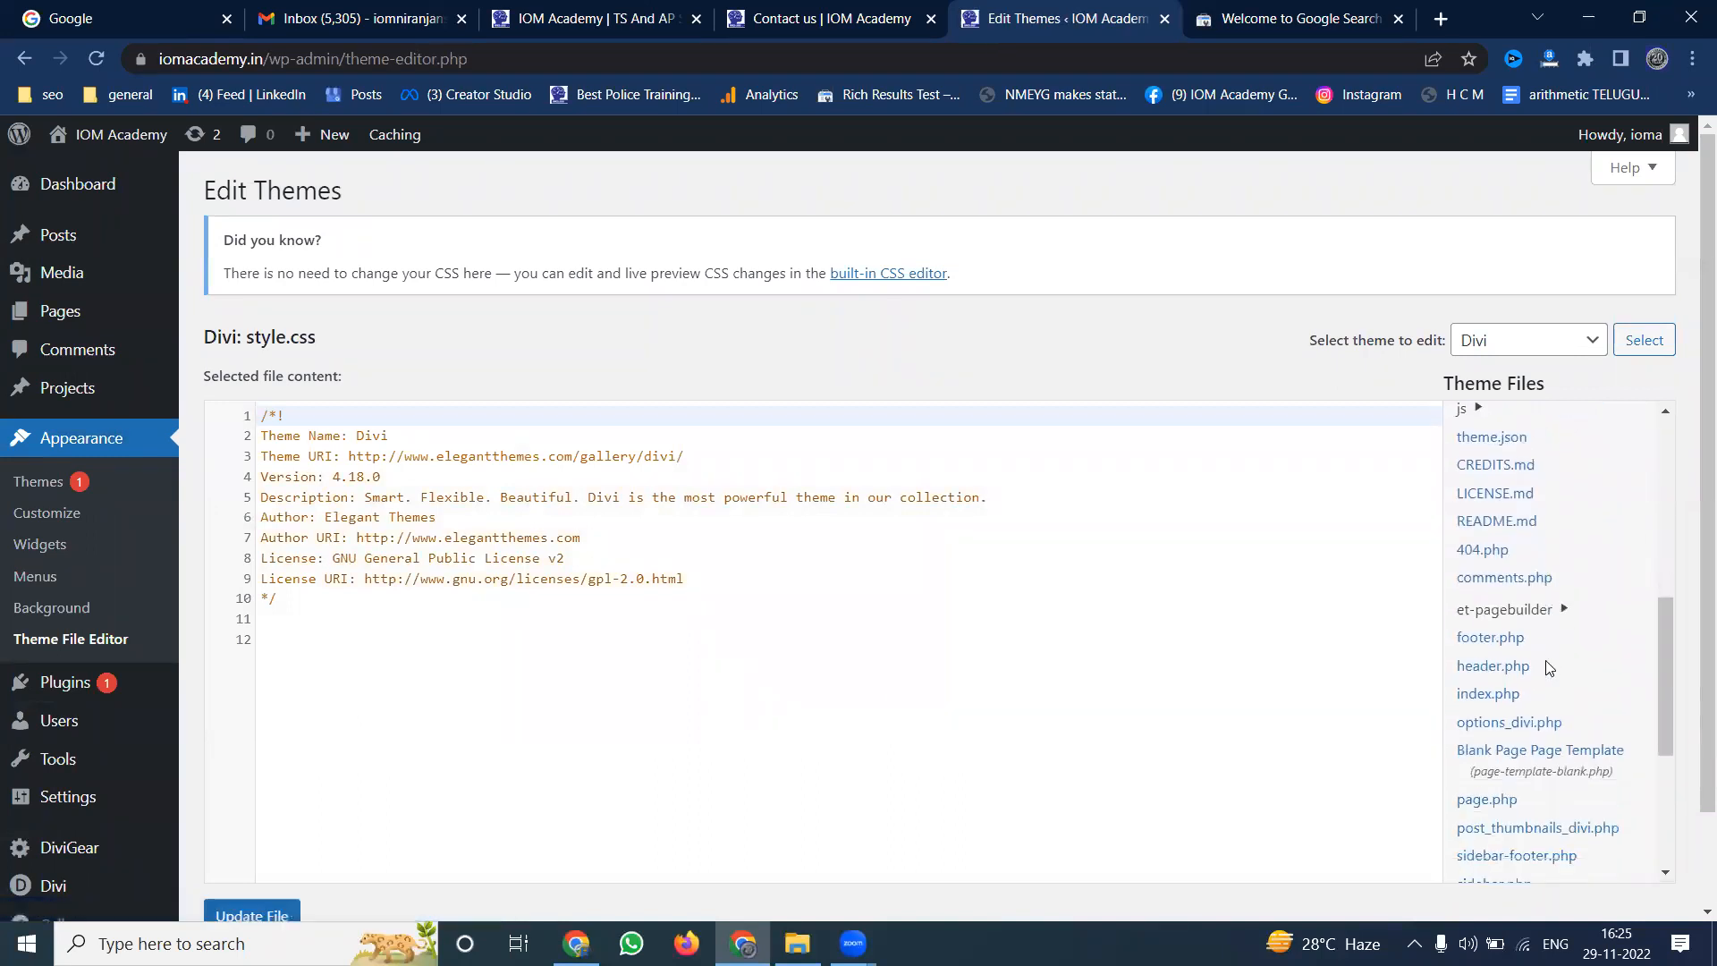
pyautogui.click(1499, 658)
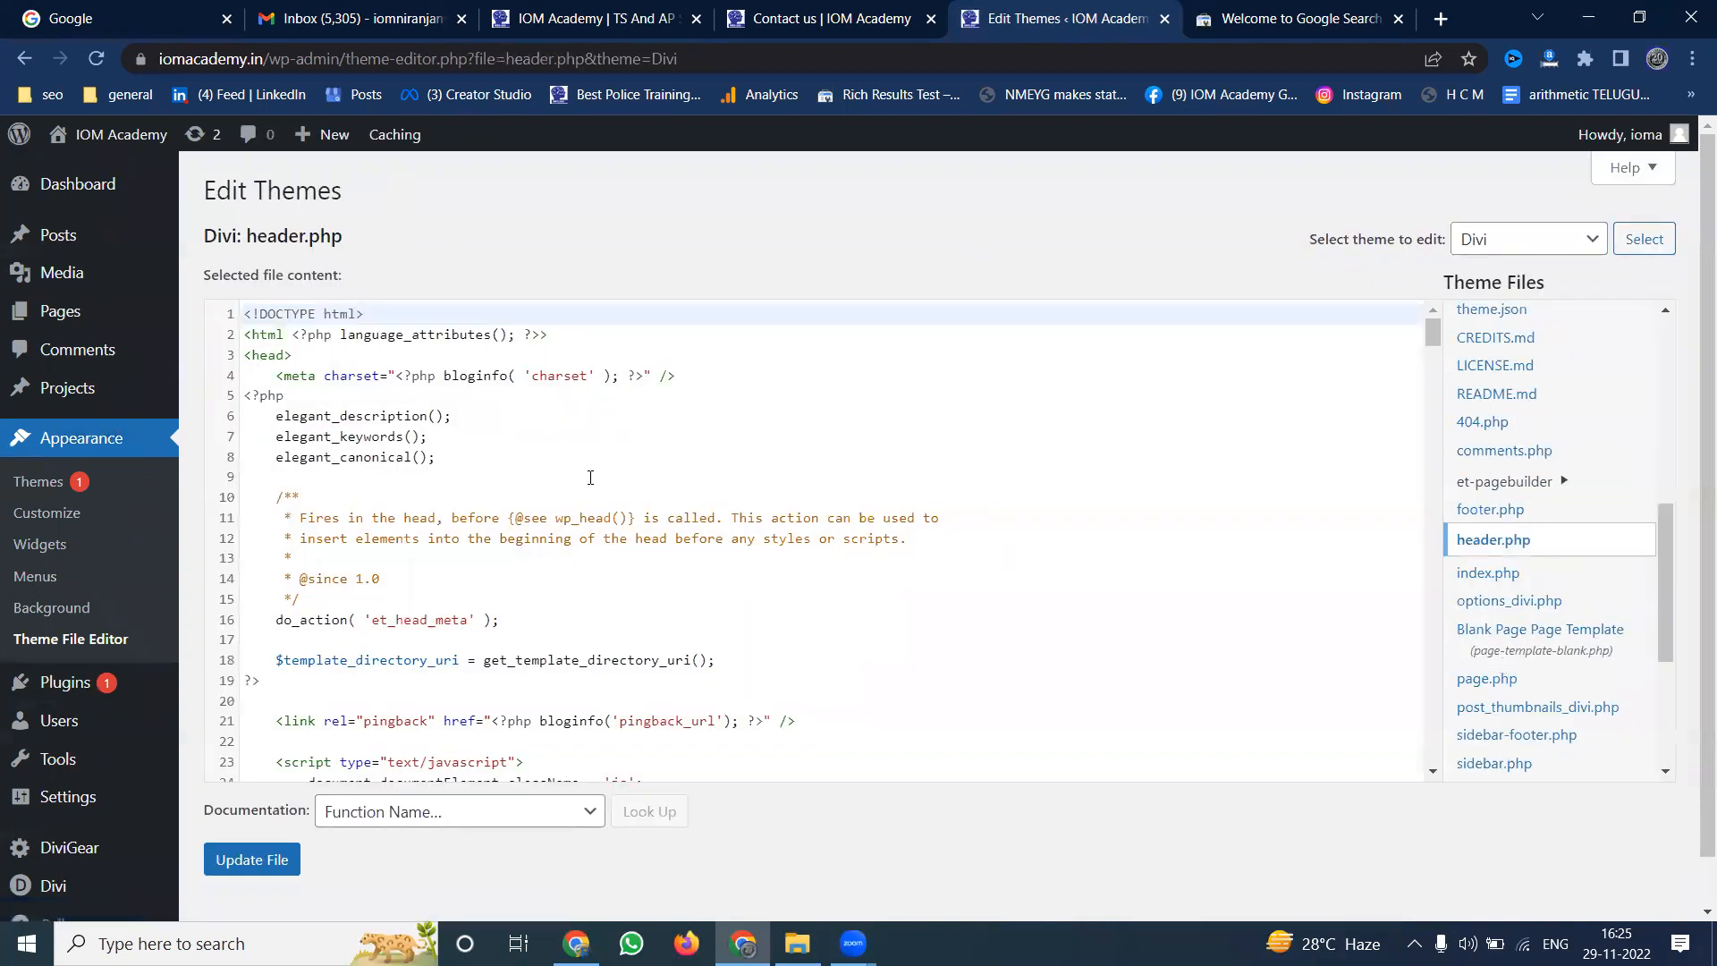
# Paste the Google site verification meta tag on its own line below the opening head tag in header.php and update the file
pyautogui.click(329, 358)
pyautogui.press('Return')
pyautogui.press('Return')
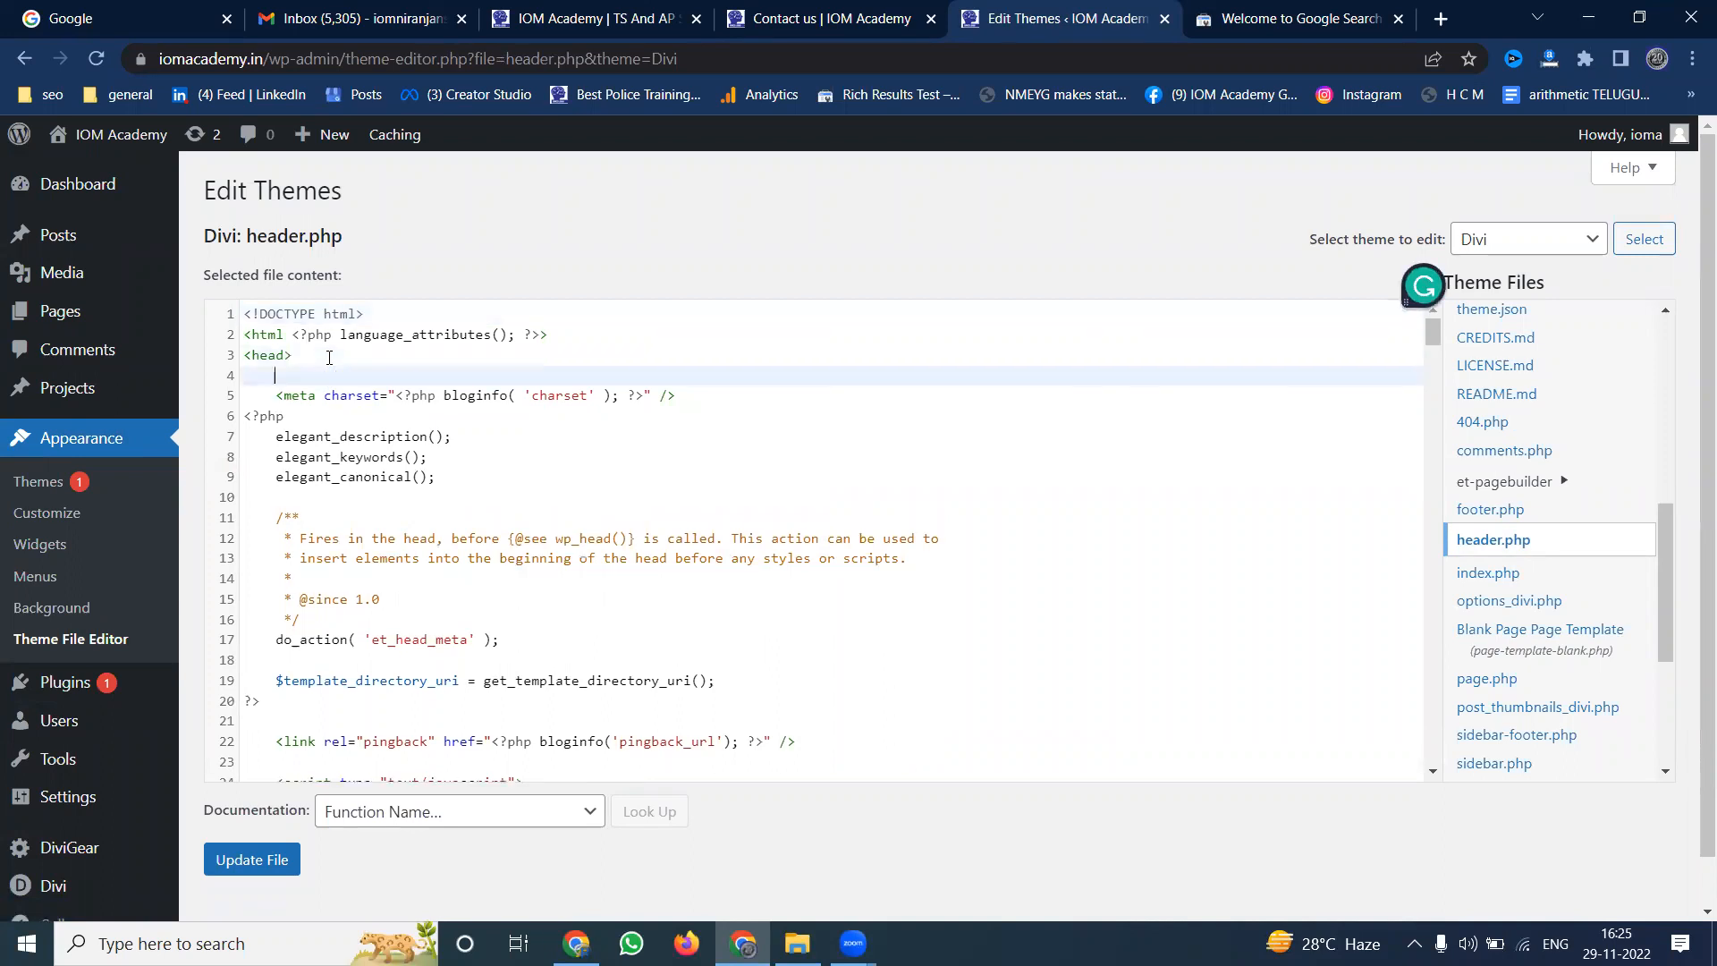
pyautogui.hotkey('ctrl', 'v')
pyautogui.press('Return')
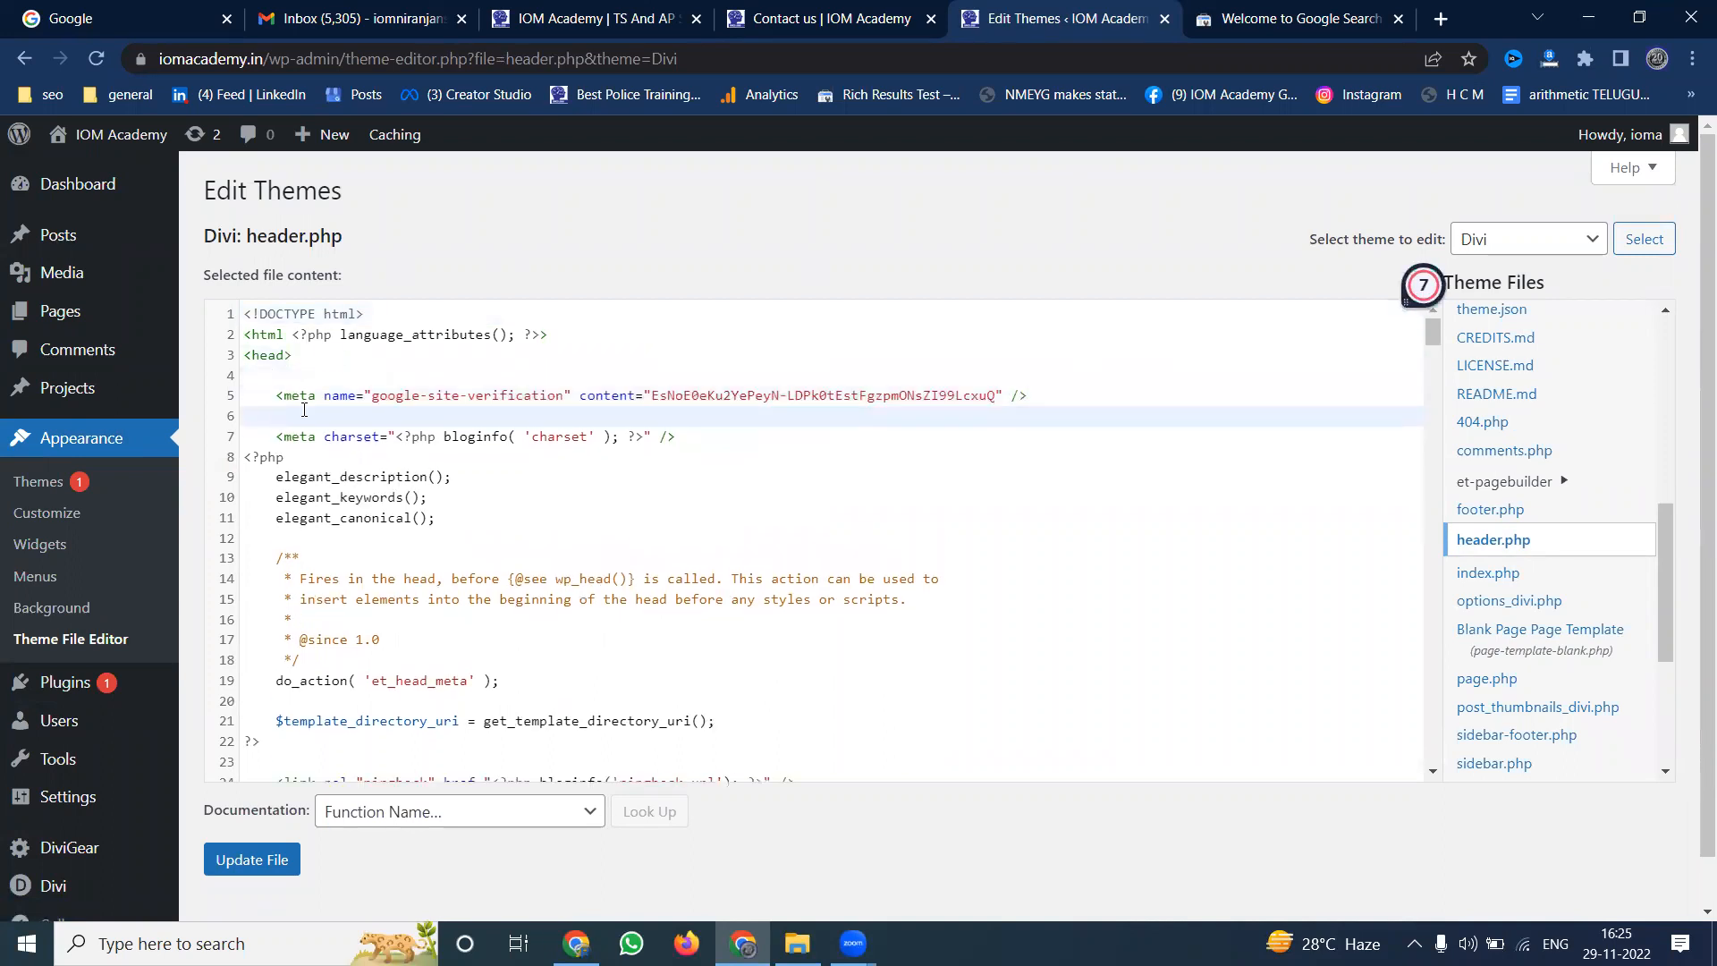
pyautogui.click(237, 861)
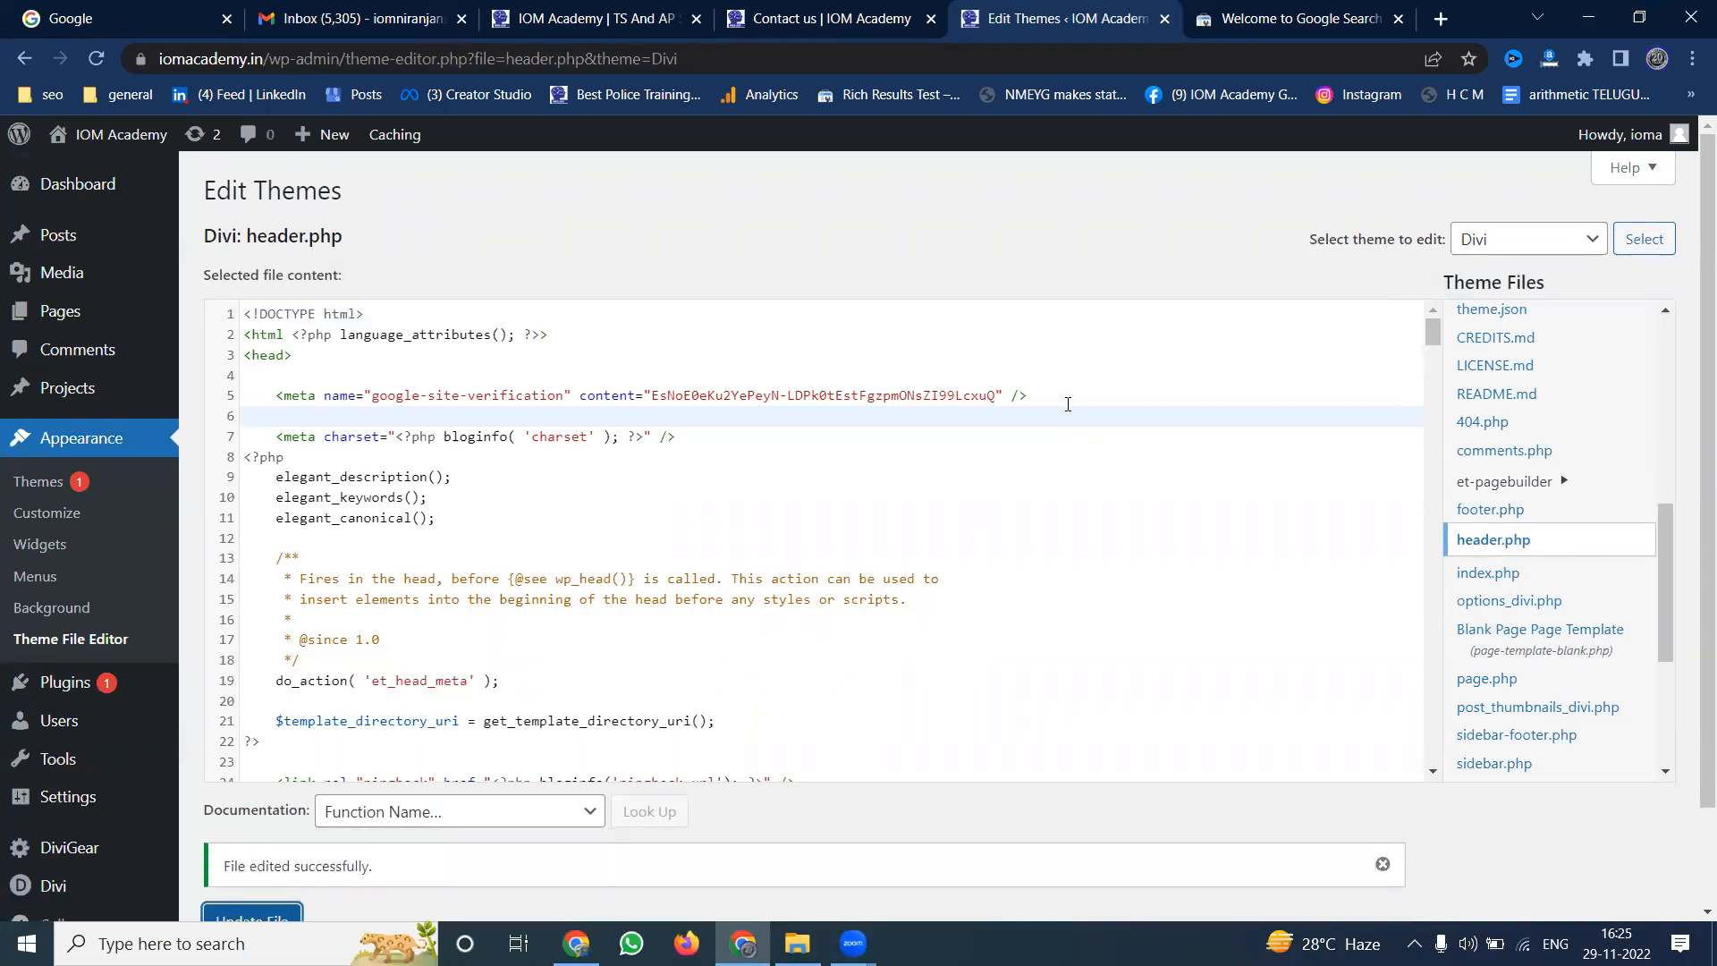
# Return to Search Console, verify ownership of iomacademy.in with the HTML tag method, and go to the property's overview
pyautogui.click(1248, 20)
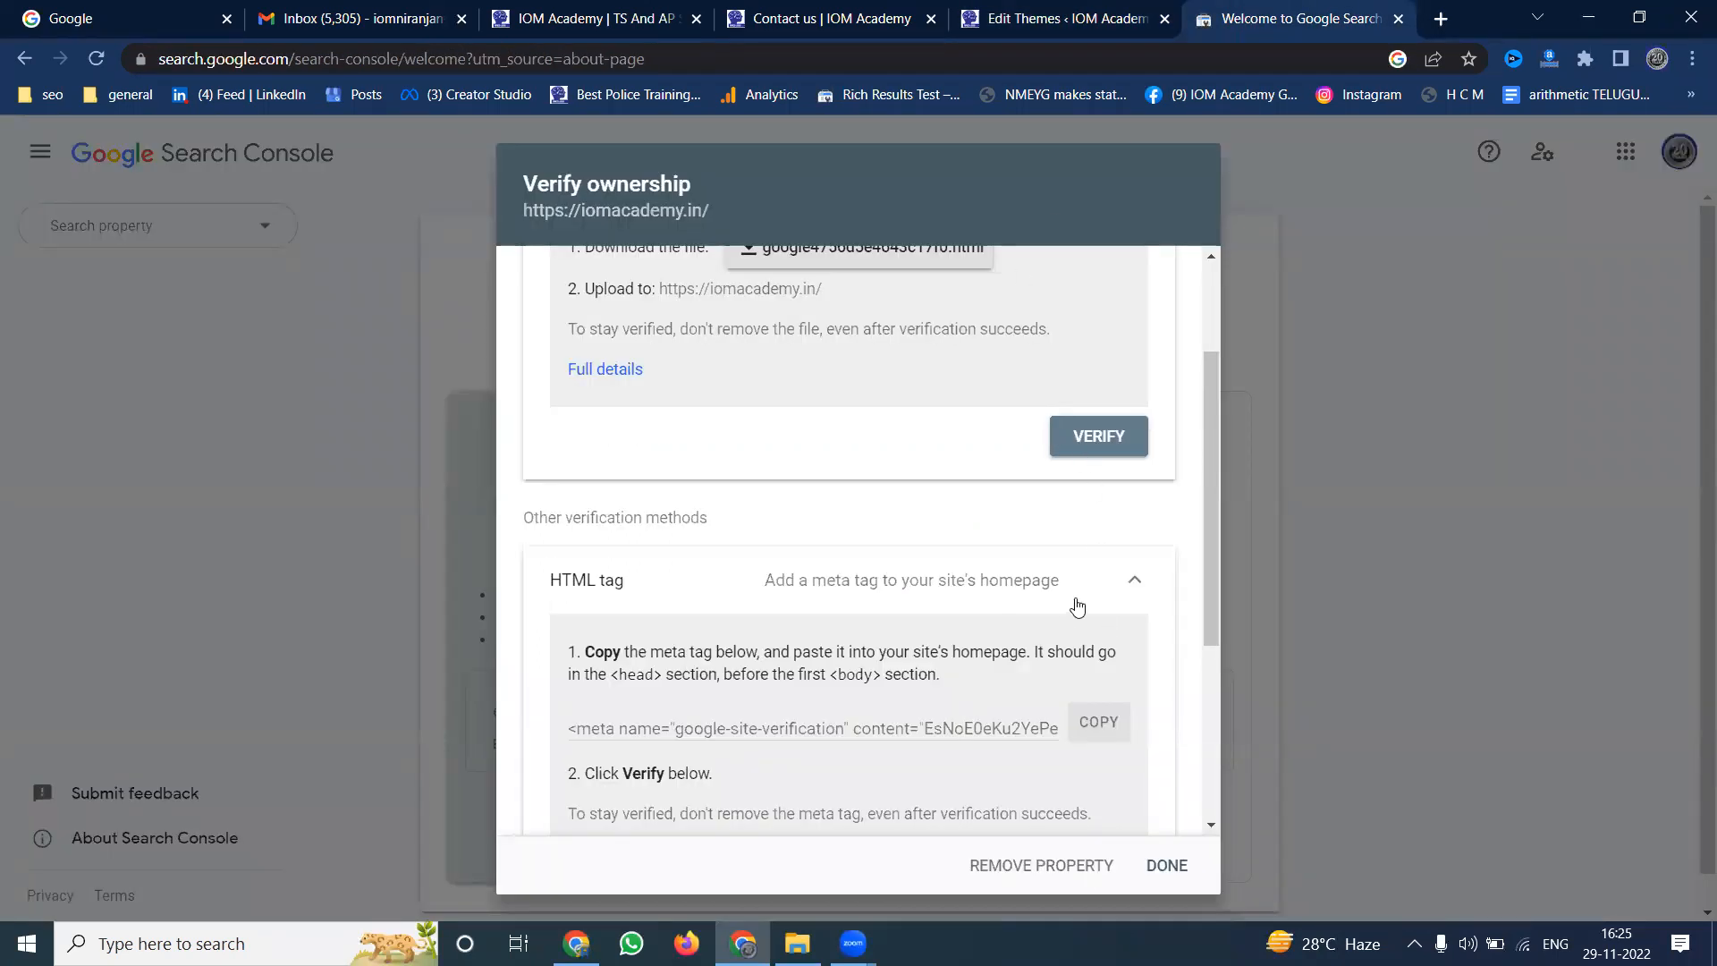
pyautogui.scroll(-4, 1077, 602)
pyautogui.click(1113, 585)
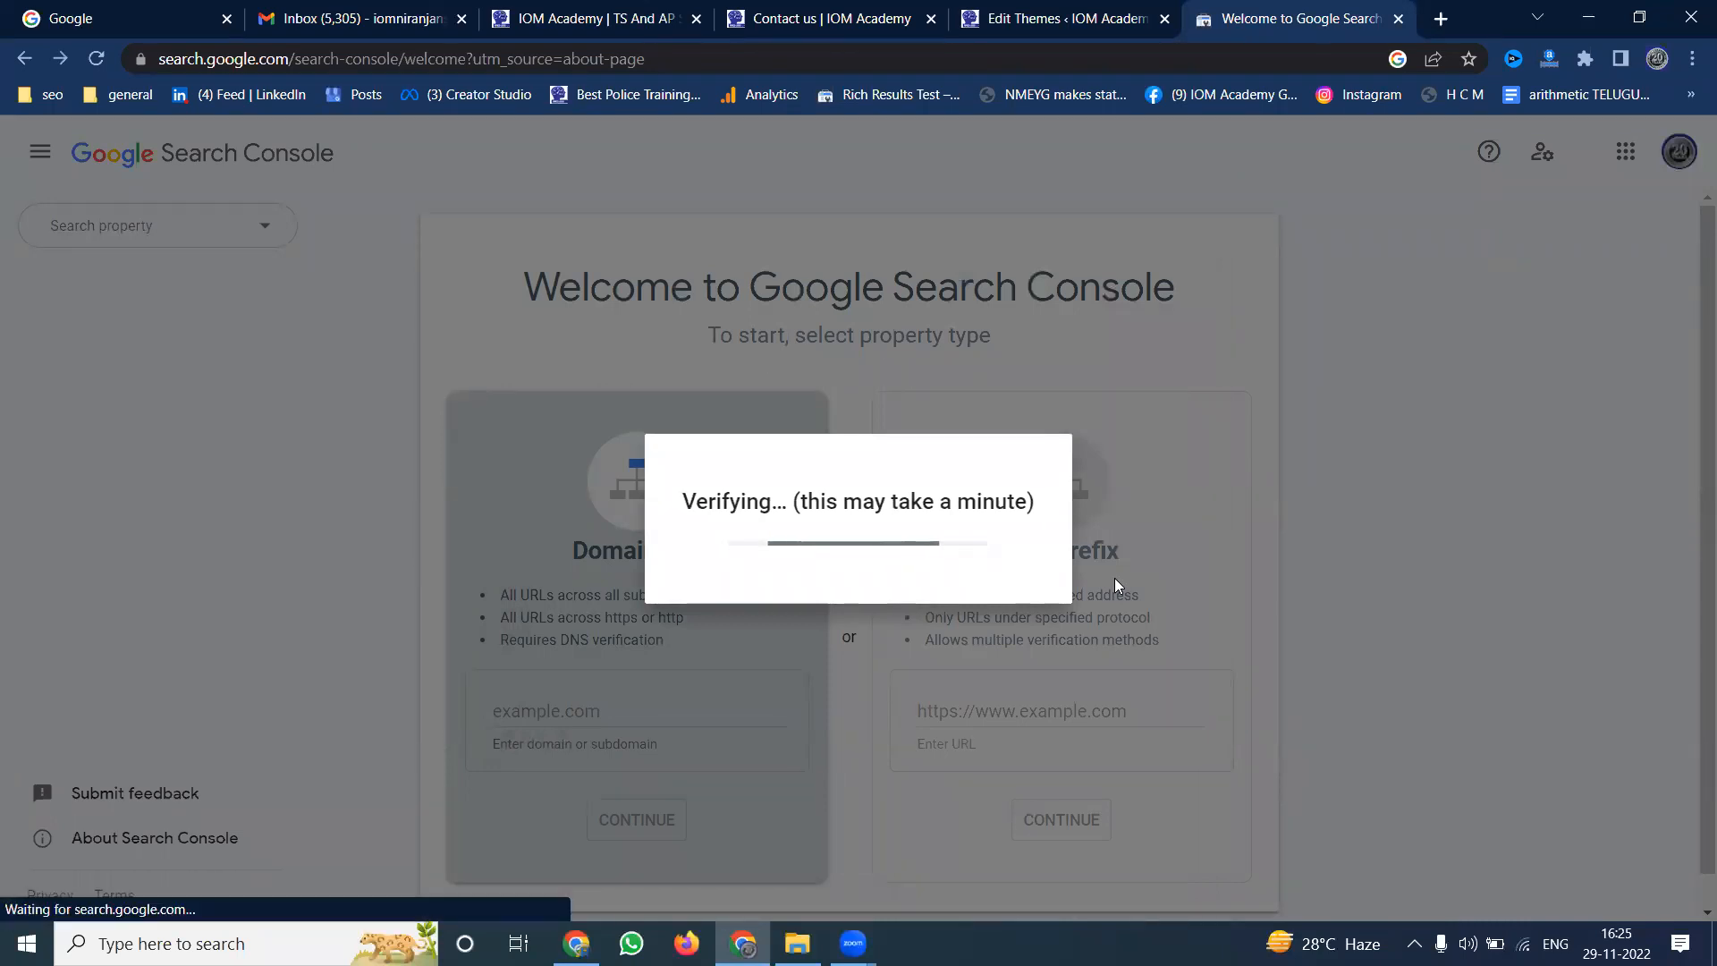
pyautogui.click(1100, 656)
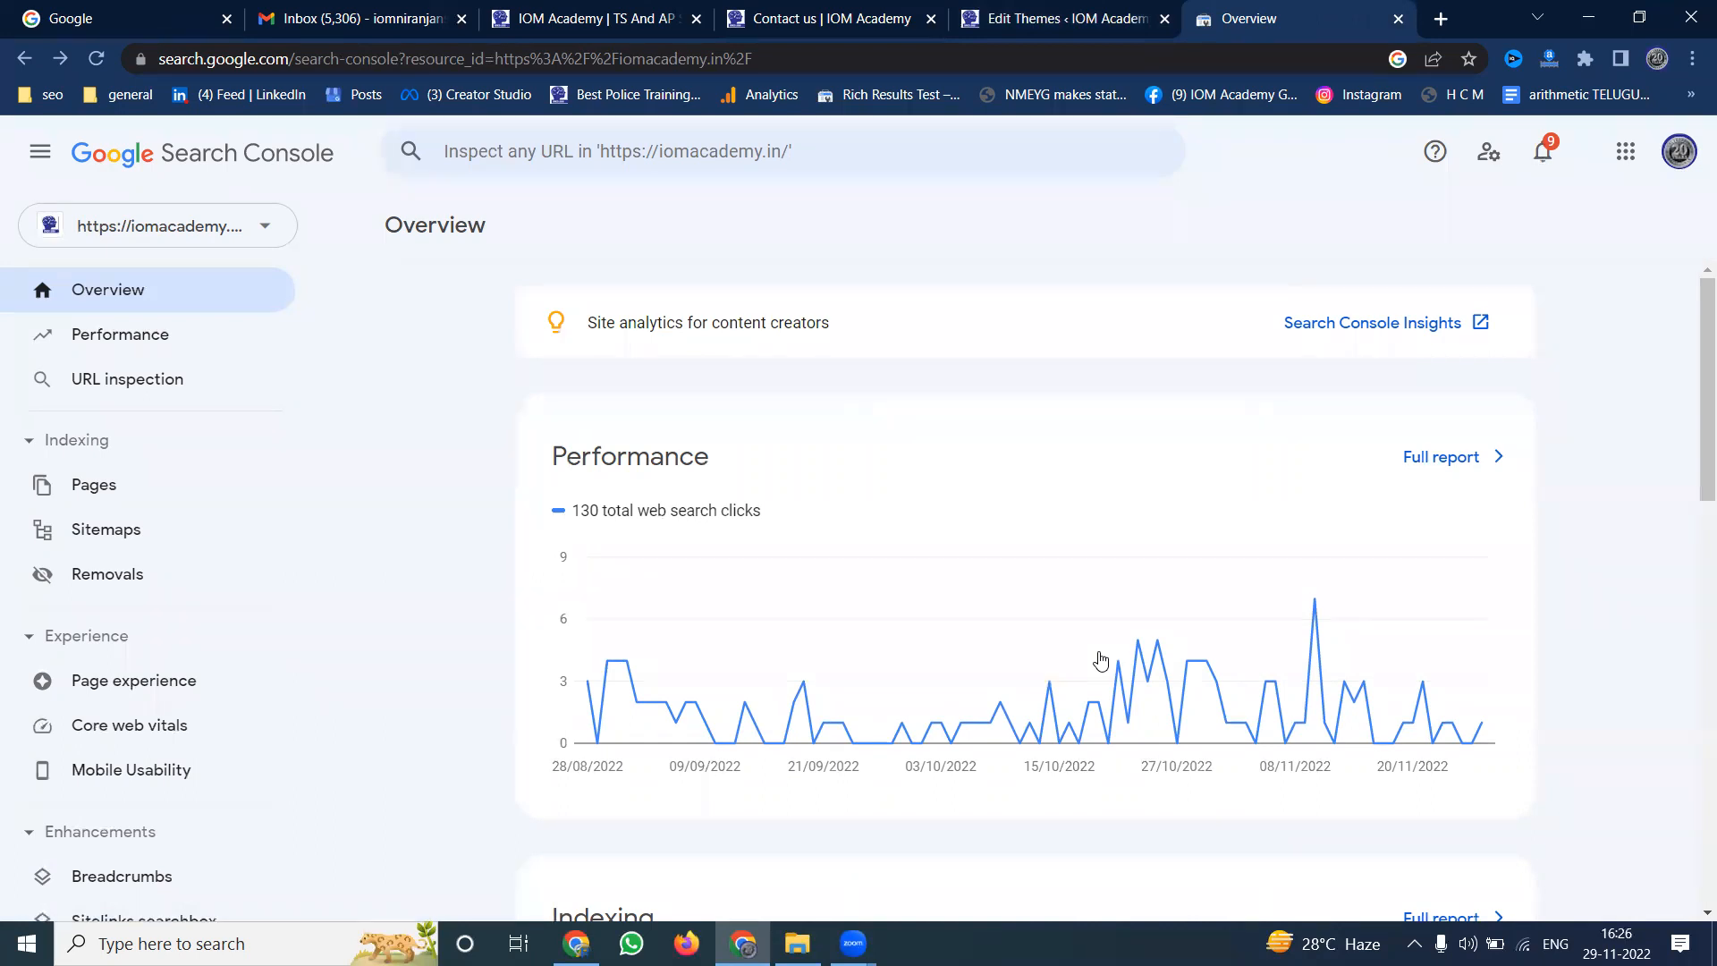
# Go back to the WordPress admin and search the plugins available to add for "insert head"
pyautogui.click(1064, 18)
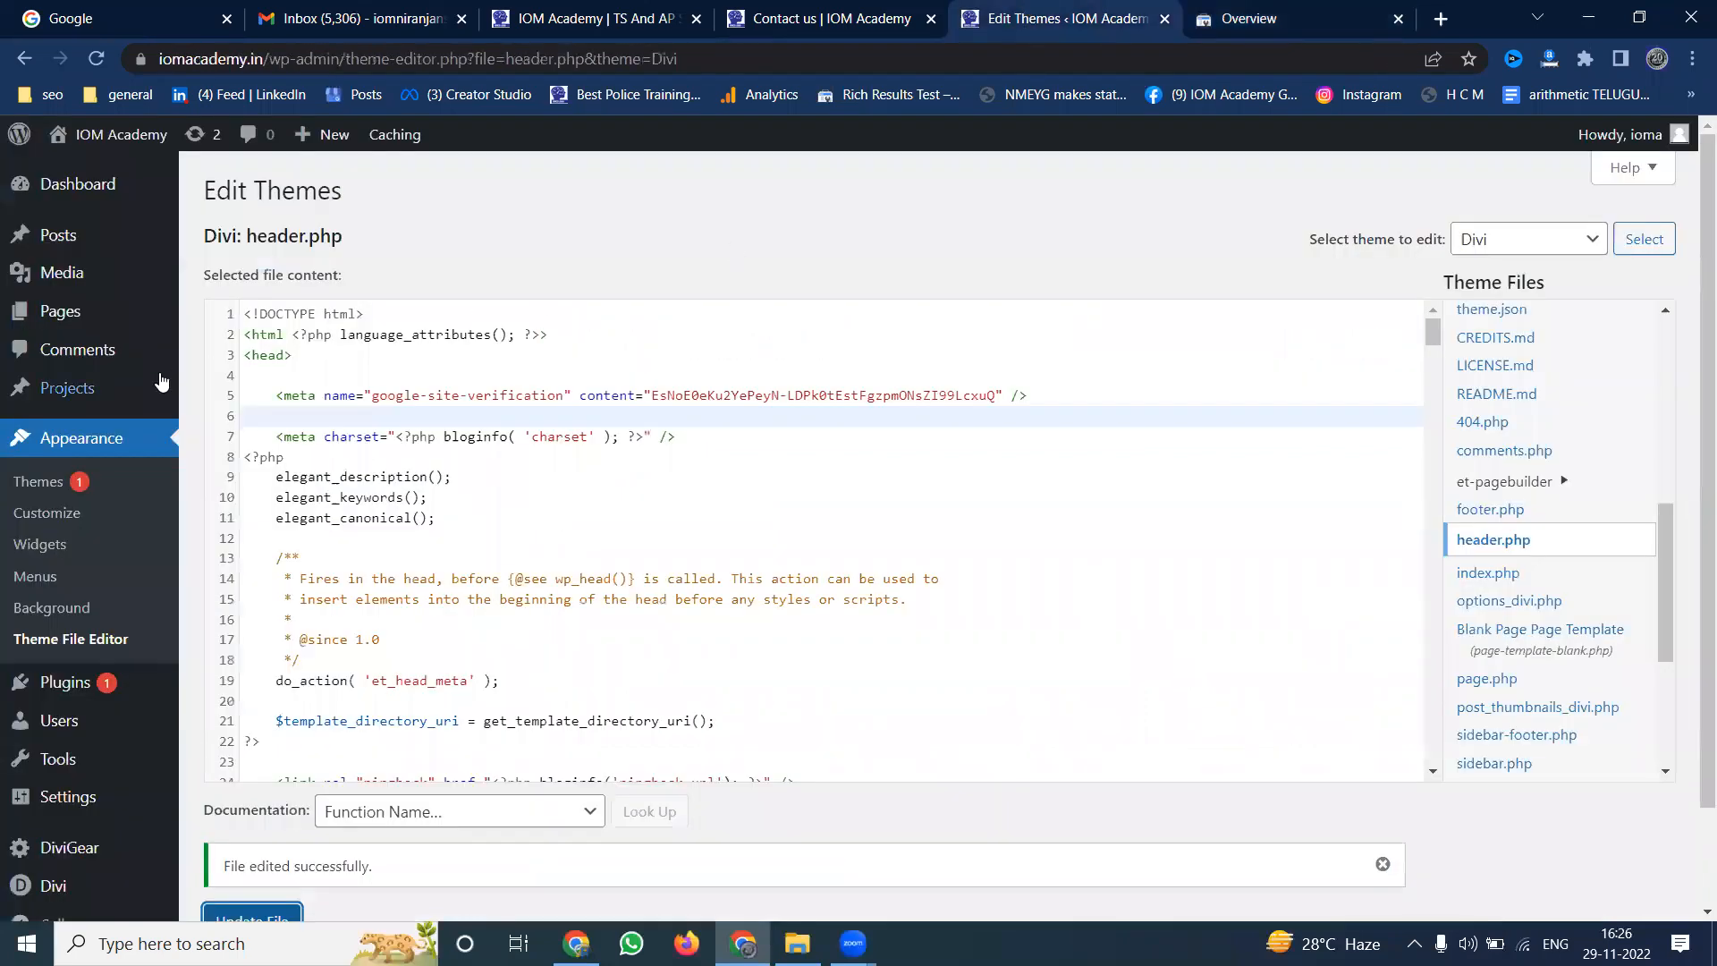
pyautogui.click(63, 685)
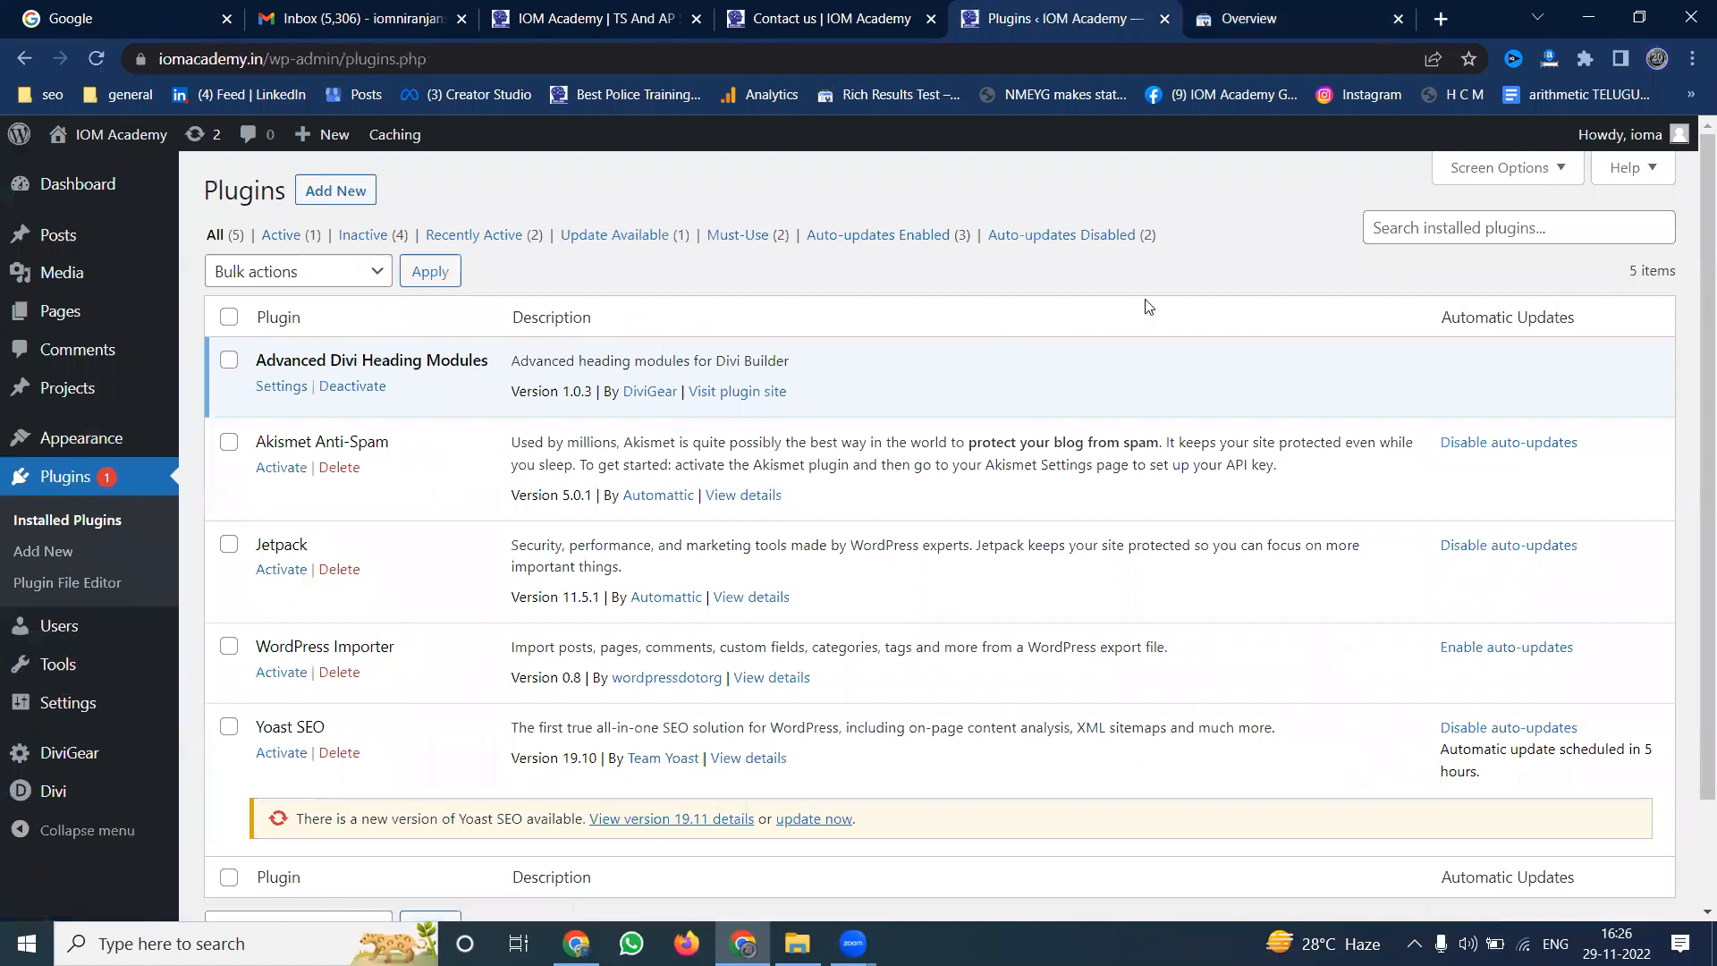
pyautogui.click(338, 195)
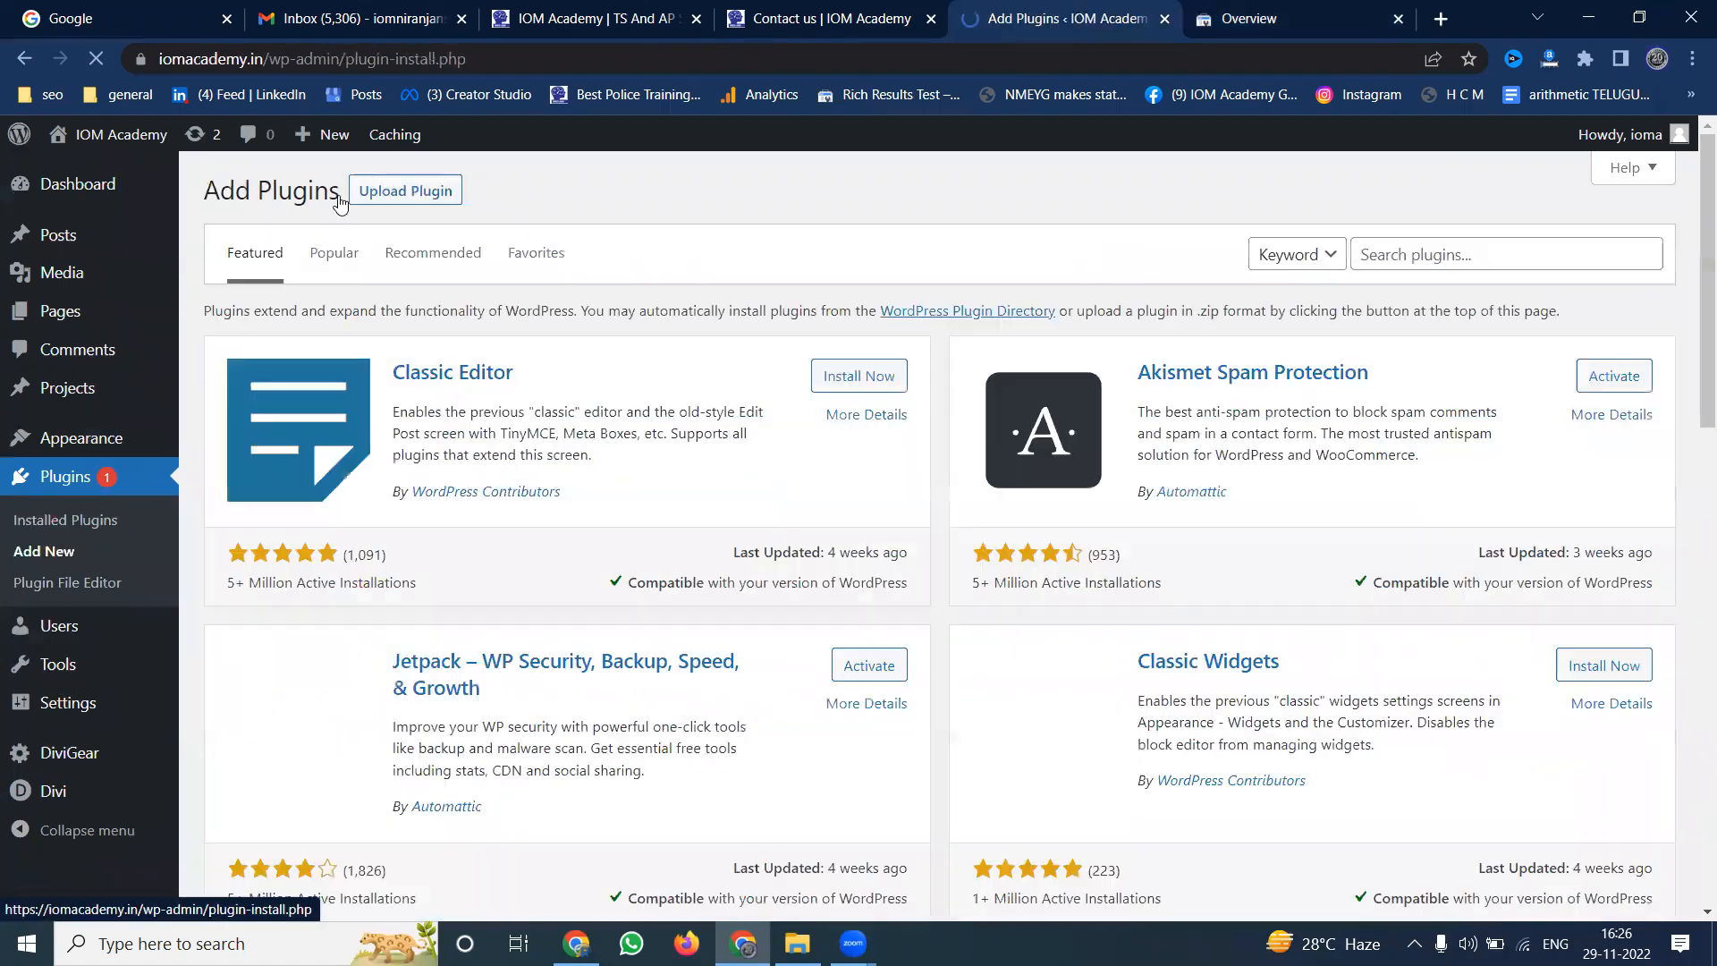
pyautogui.click(1418, 253)
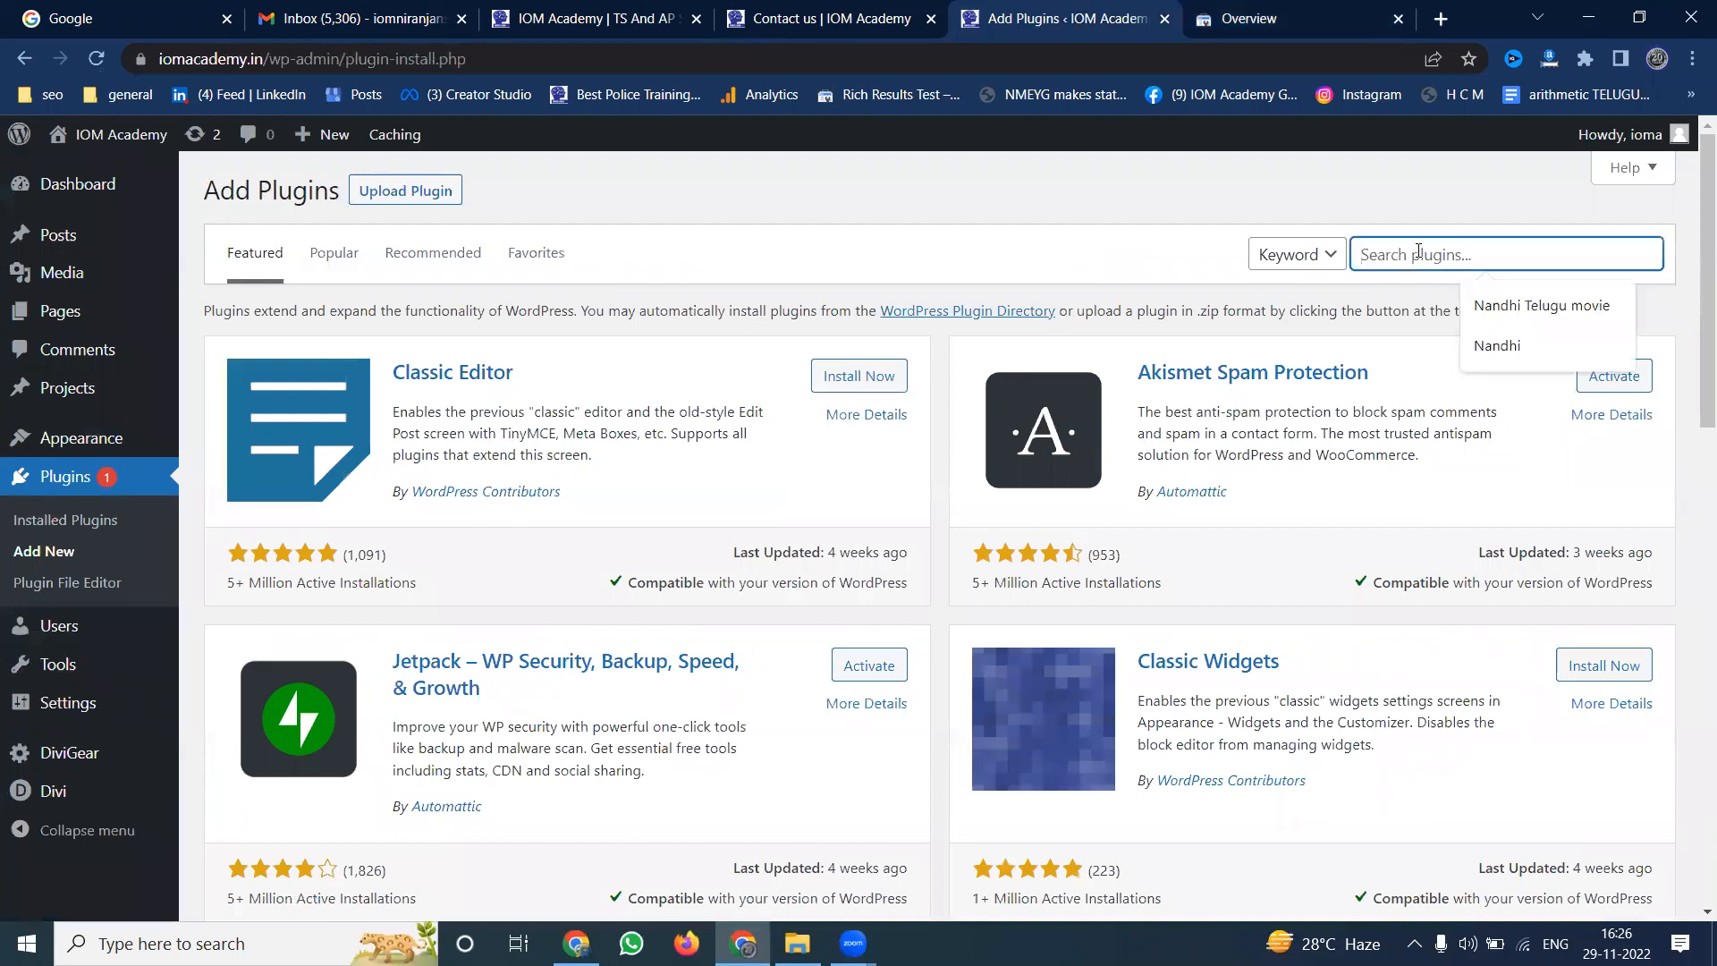
pyautogui.write('insert head')
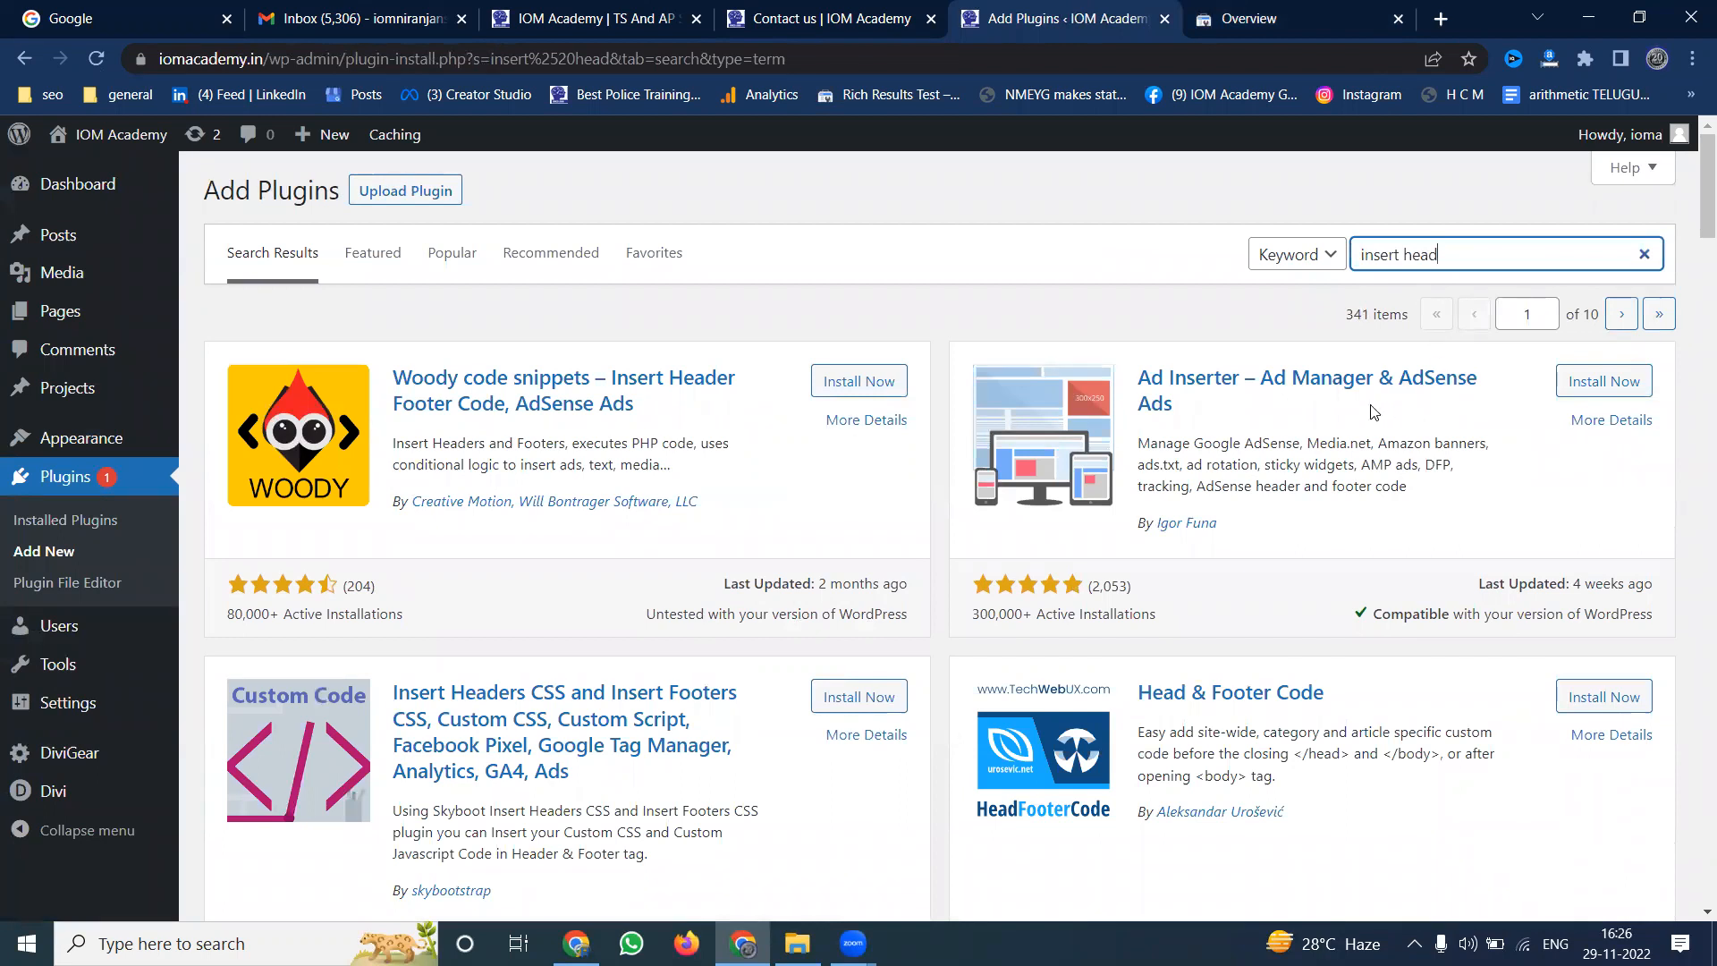
# Browse the plugin results, then open the details of Ad Inserter – Ad Manager & AdSense Ads and view its screenshots
pyautogui.scroll(-2, 1255, 414)
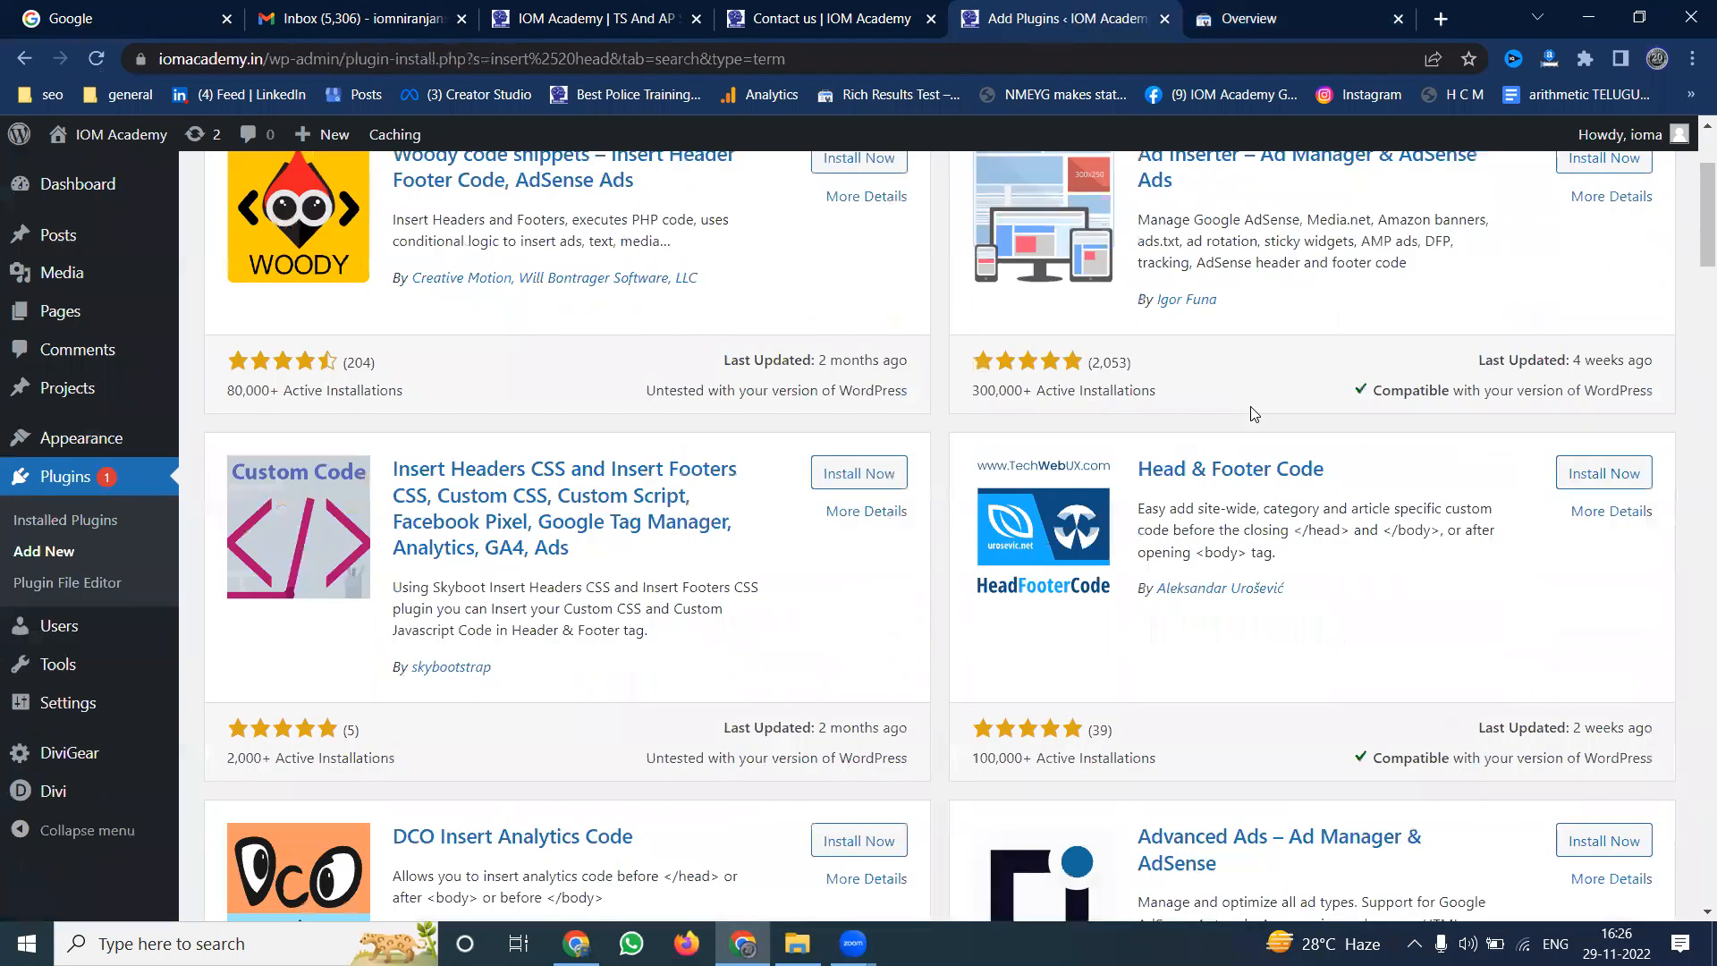
pyautogui.scroll(-1, 1252, 408)
pyautogui.scroll(2, 1252, 408)
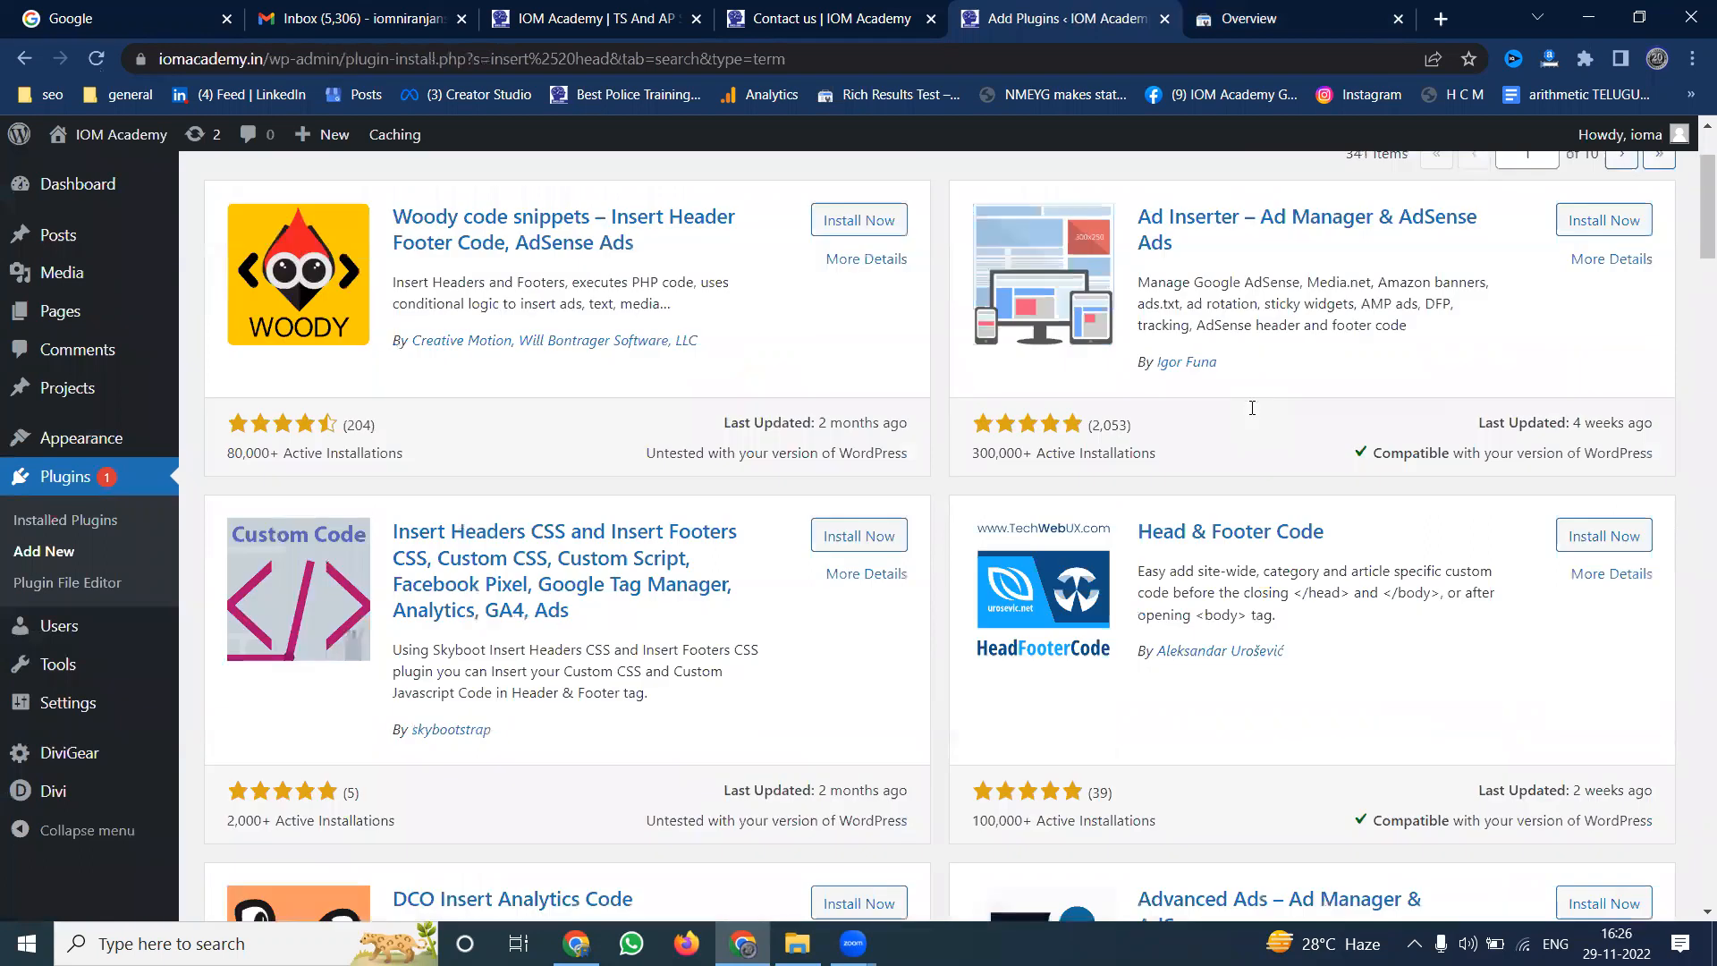
pyautogui.scroll(2, 1255, 414)
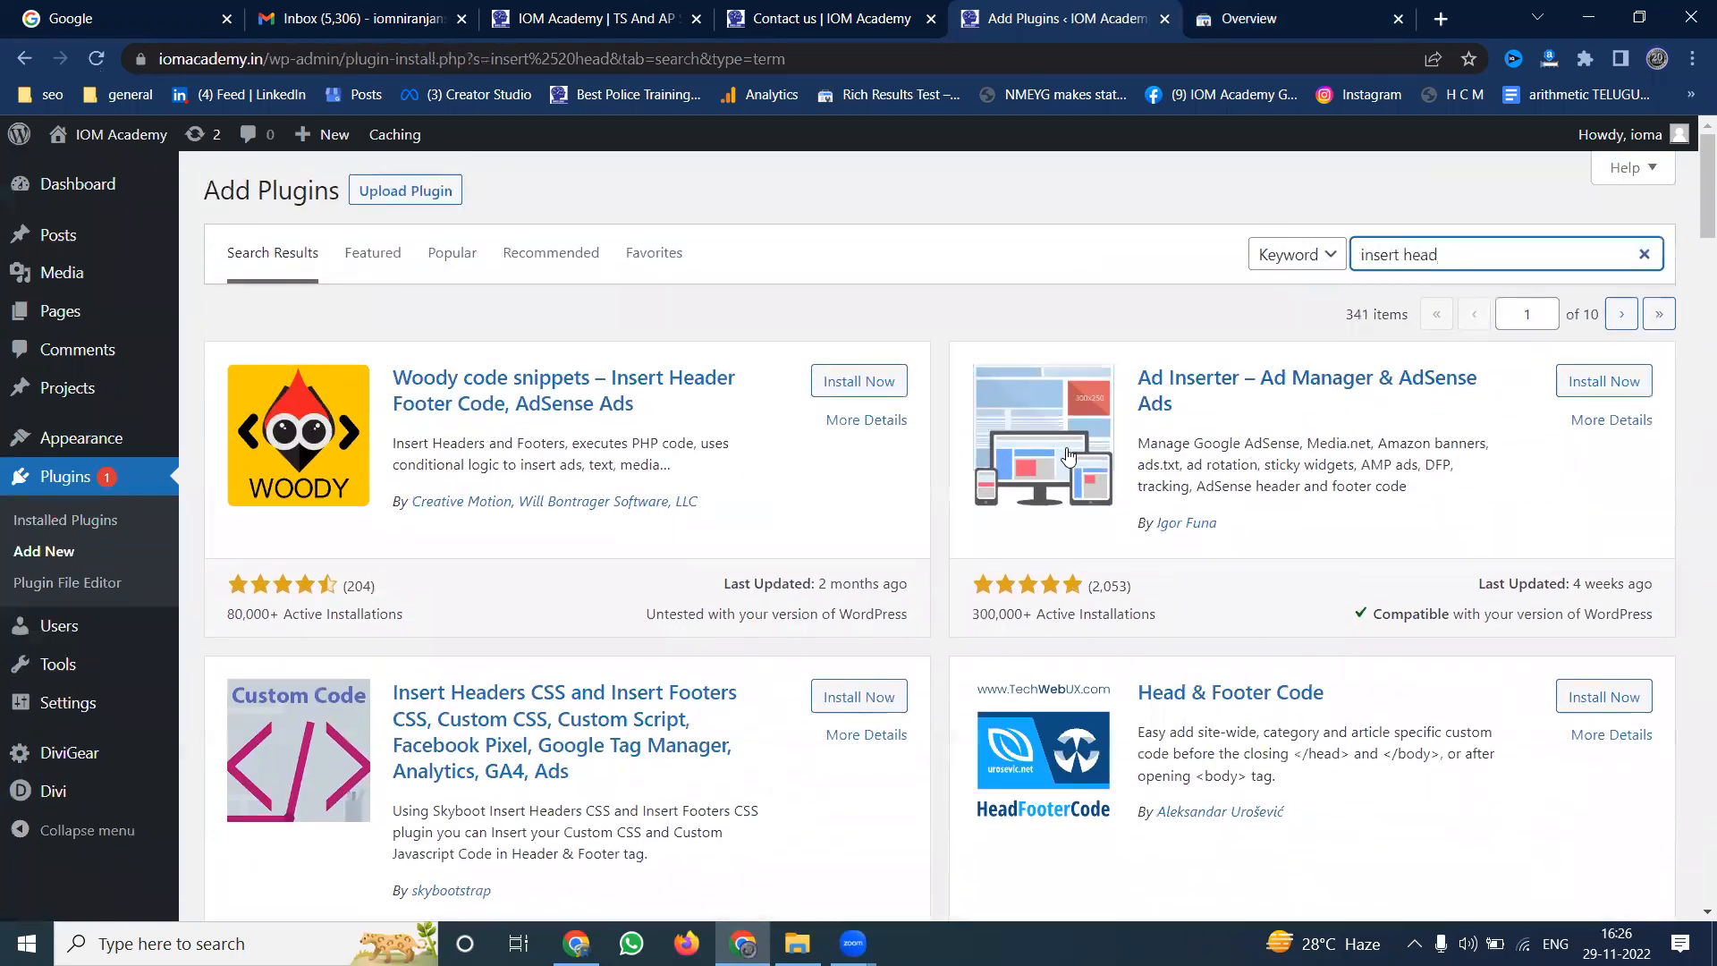
pyautogui.click(1348, 382)
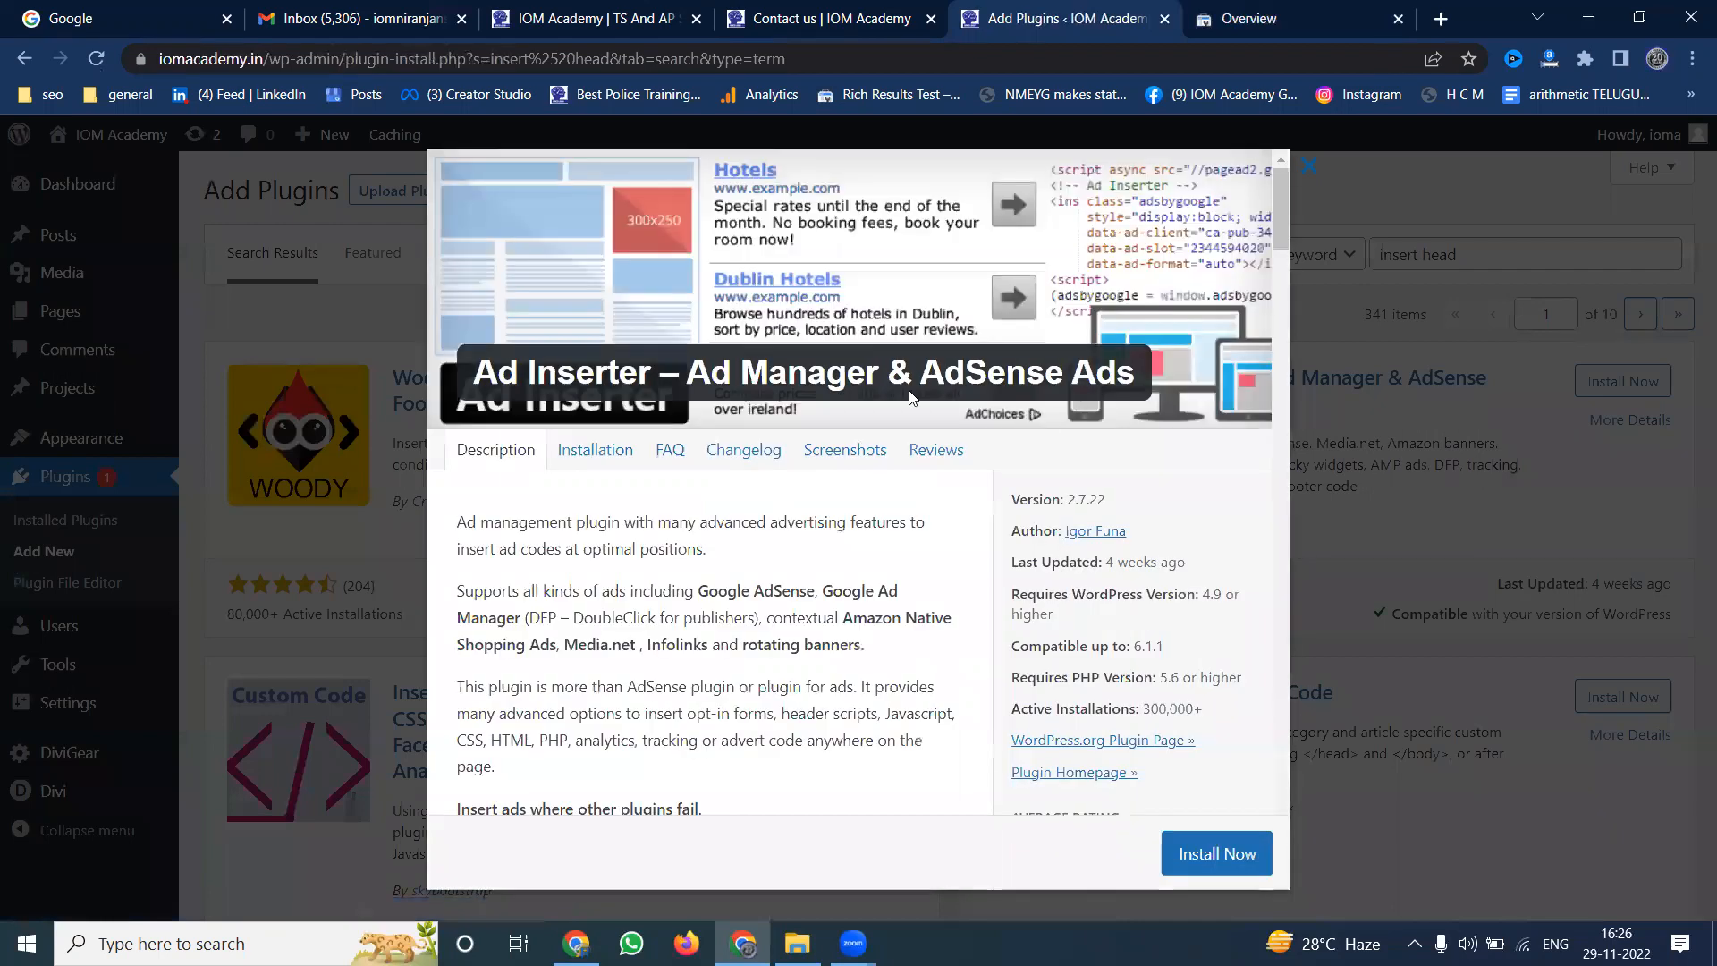
pyautogui.click(816, 454)
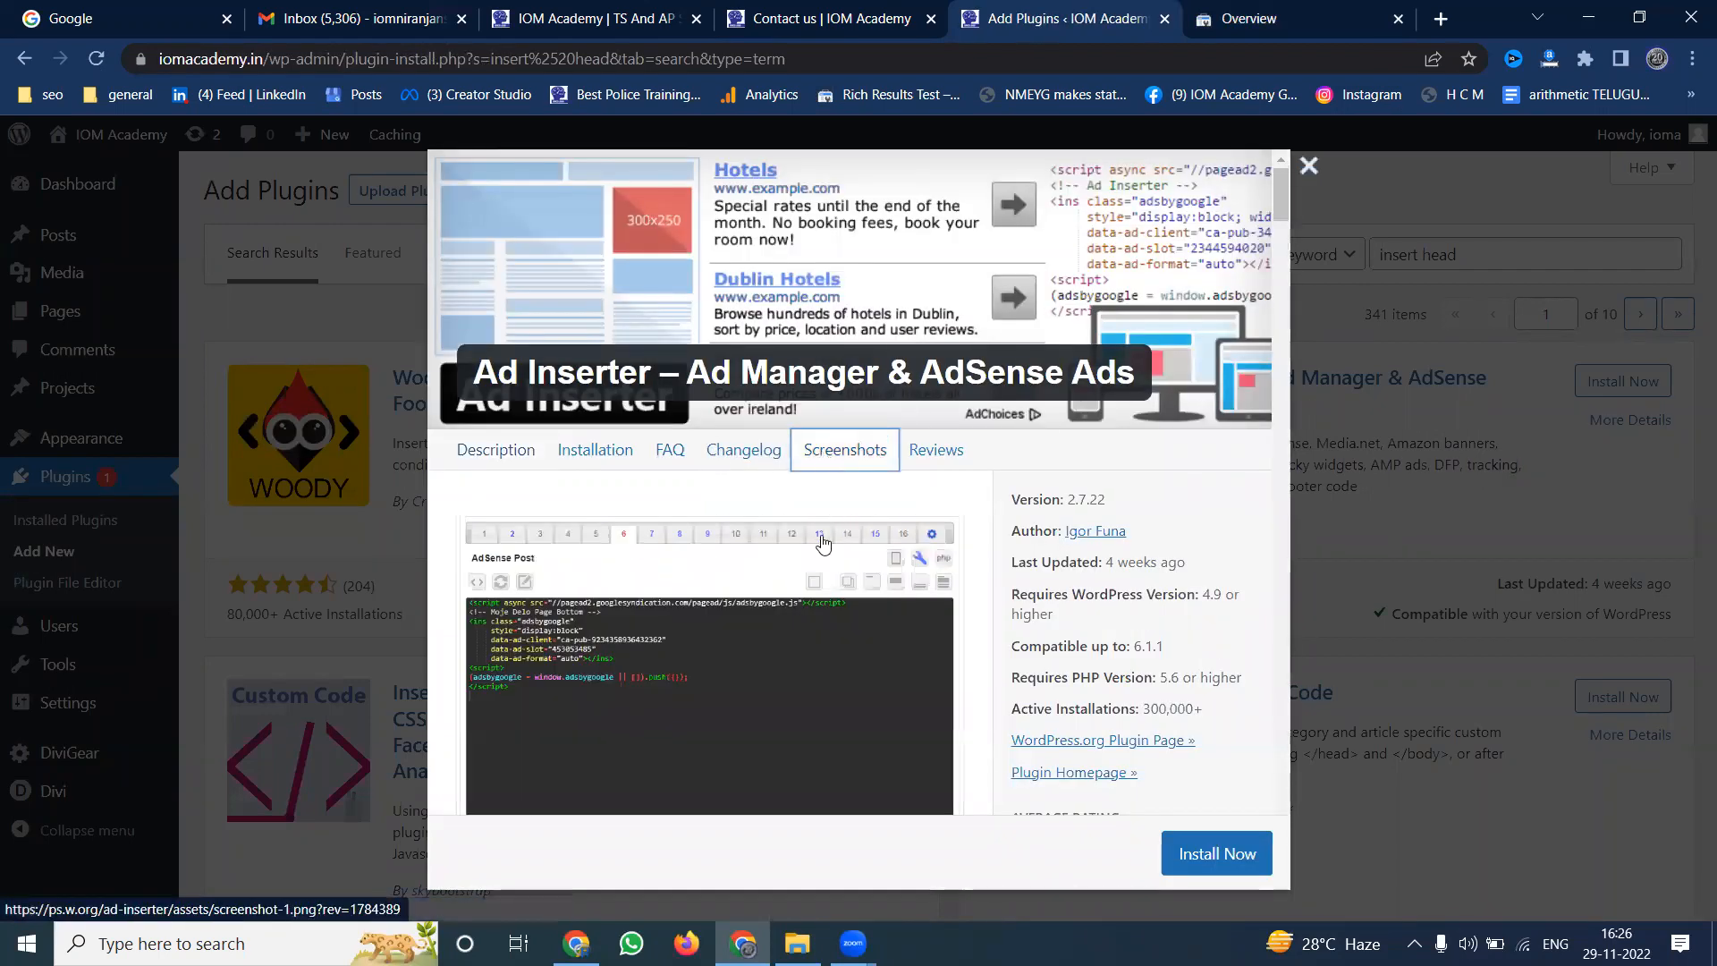
# Look through the Ad Inserter plugin's screenshots and close its details
pyautogui.scroll(-4, 814, 536)
pyautogui.scroll(-3, 814, 537)
pyautogui.scroll(4, 814, 527)
pyautogui.scroll(3, 814, 525)
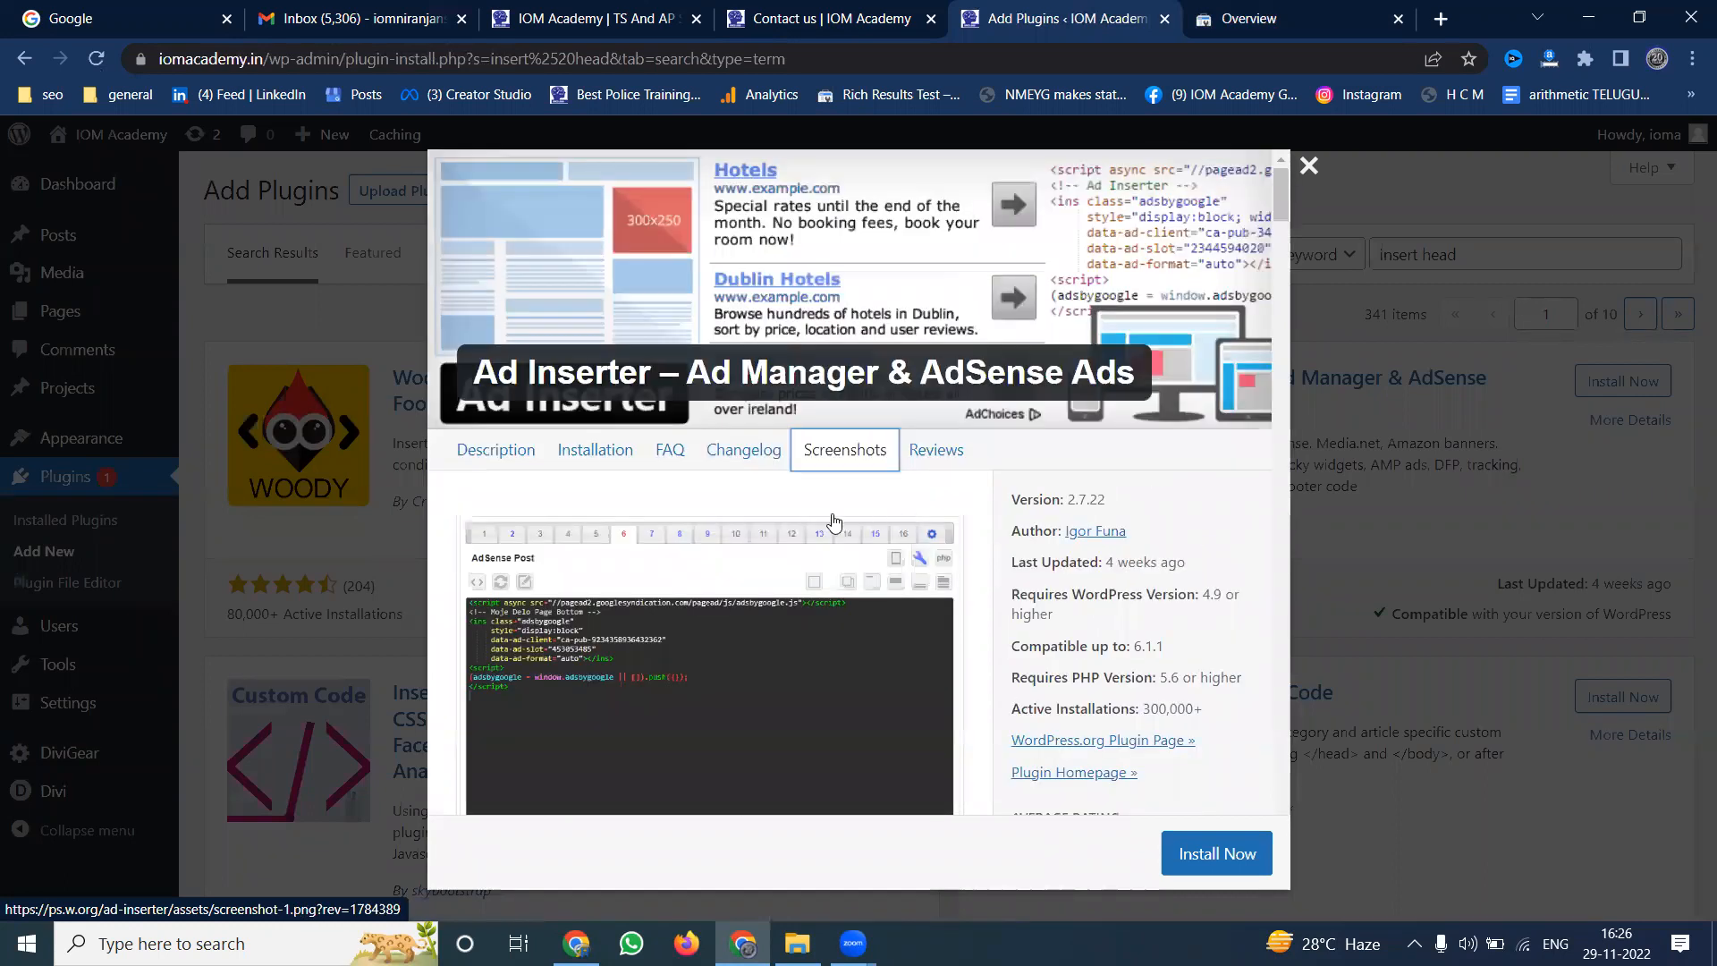
pyautogui.scroll(1, 794, 547)
pyautogui.click(1306, 169)
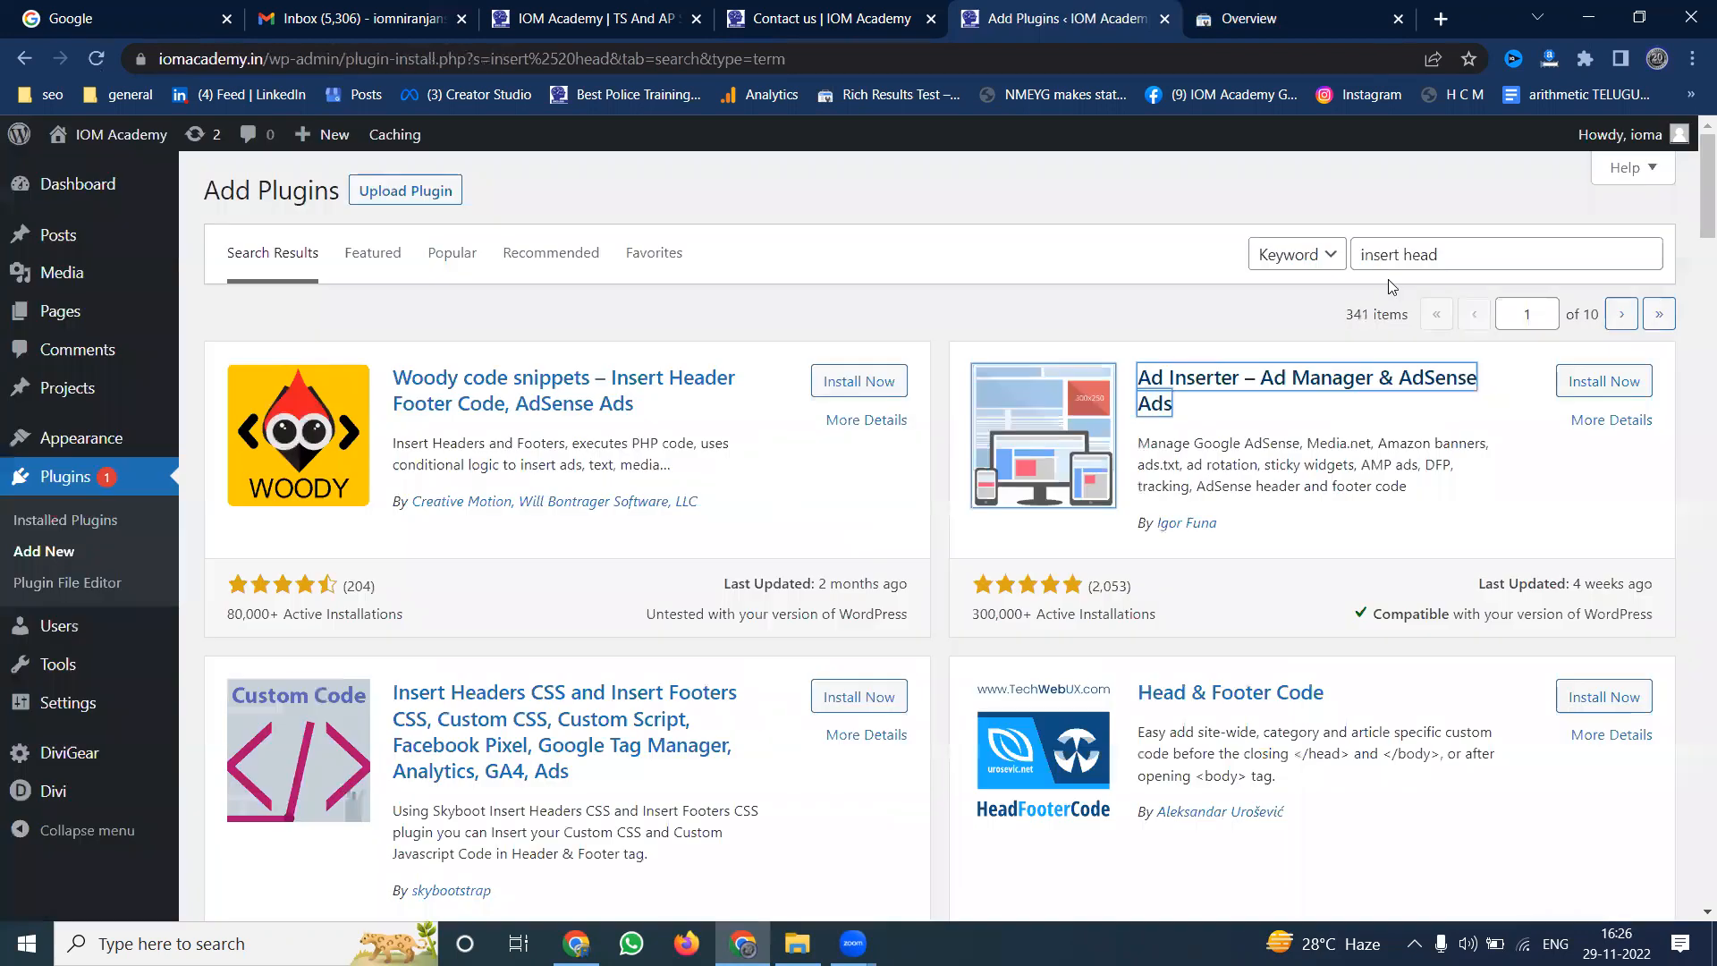
# Search the plugins available to add for "insert header and footer"
pyautogui.click(1453, 258)
pyautogui.write('er an')
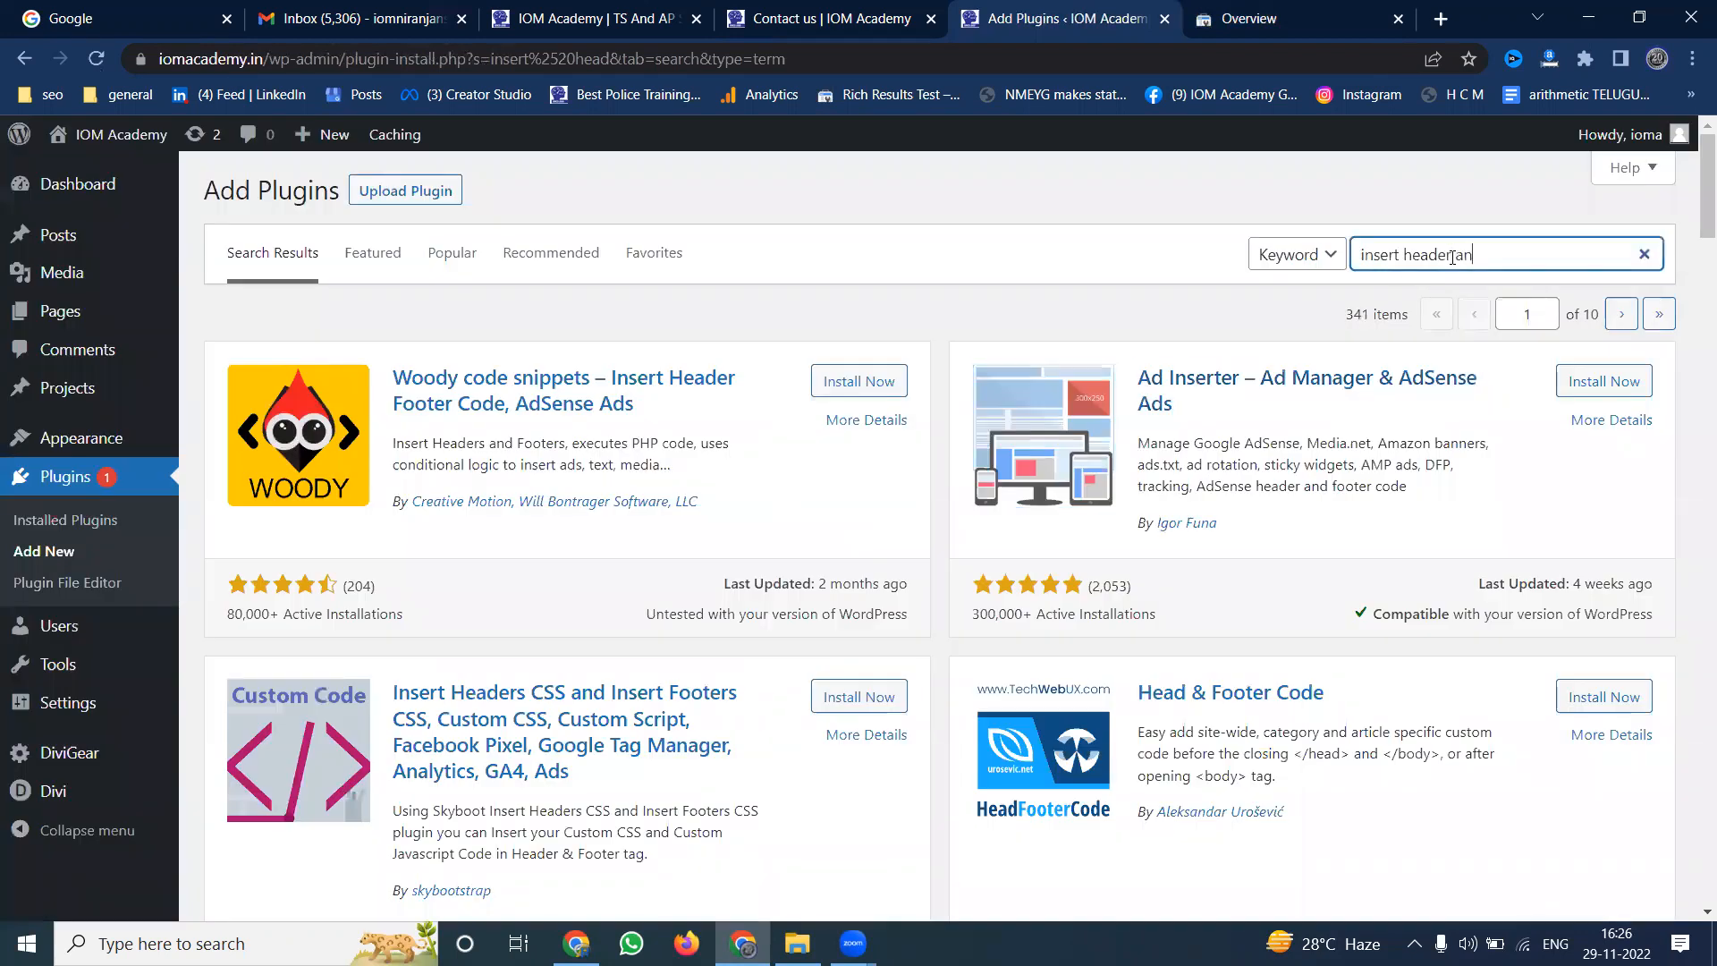
pyautogui.write('d footer')
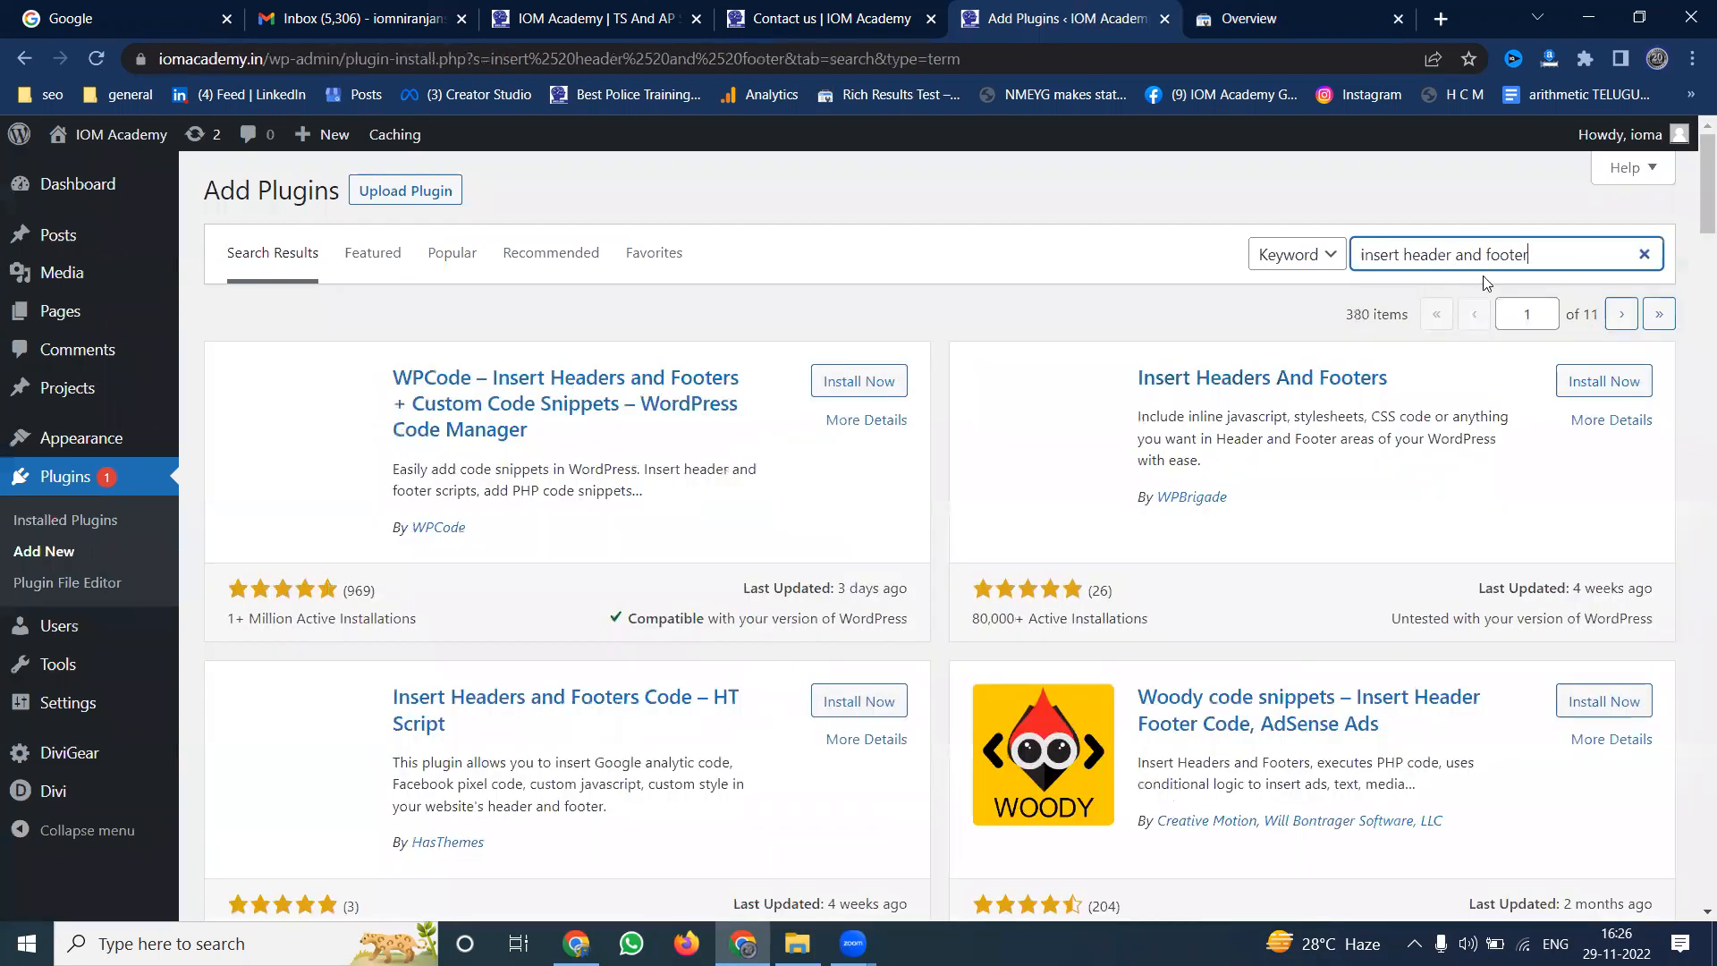
# Open the details of Insert Headers And Footers by WPBrigade and look through its screenshots
pyautogui.click(1259, 380)
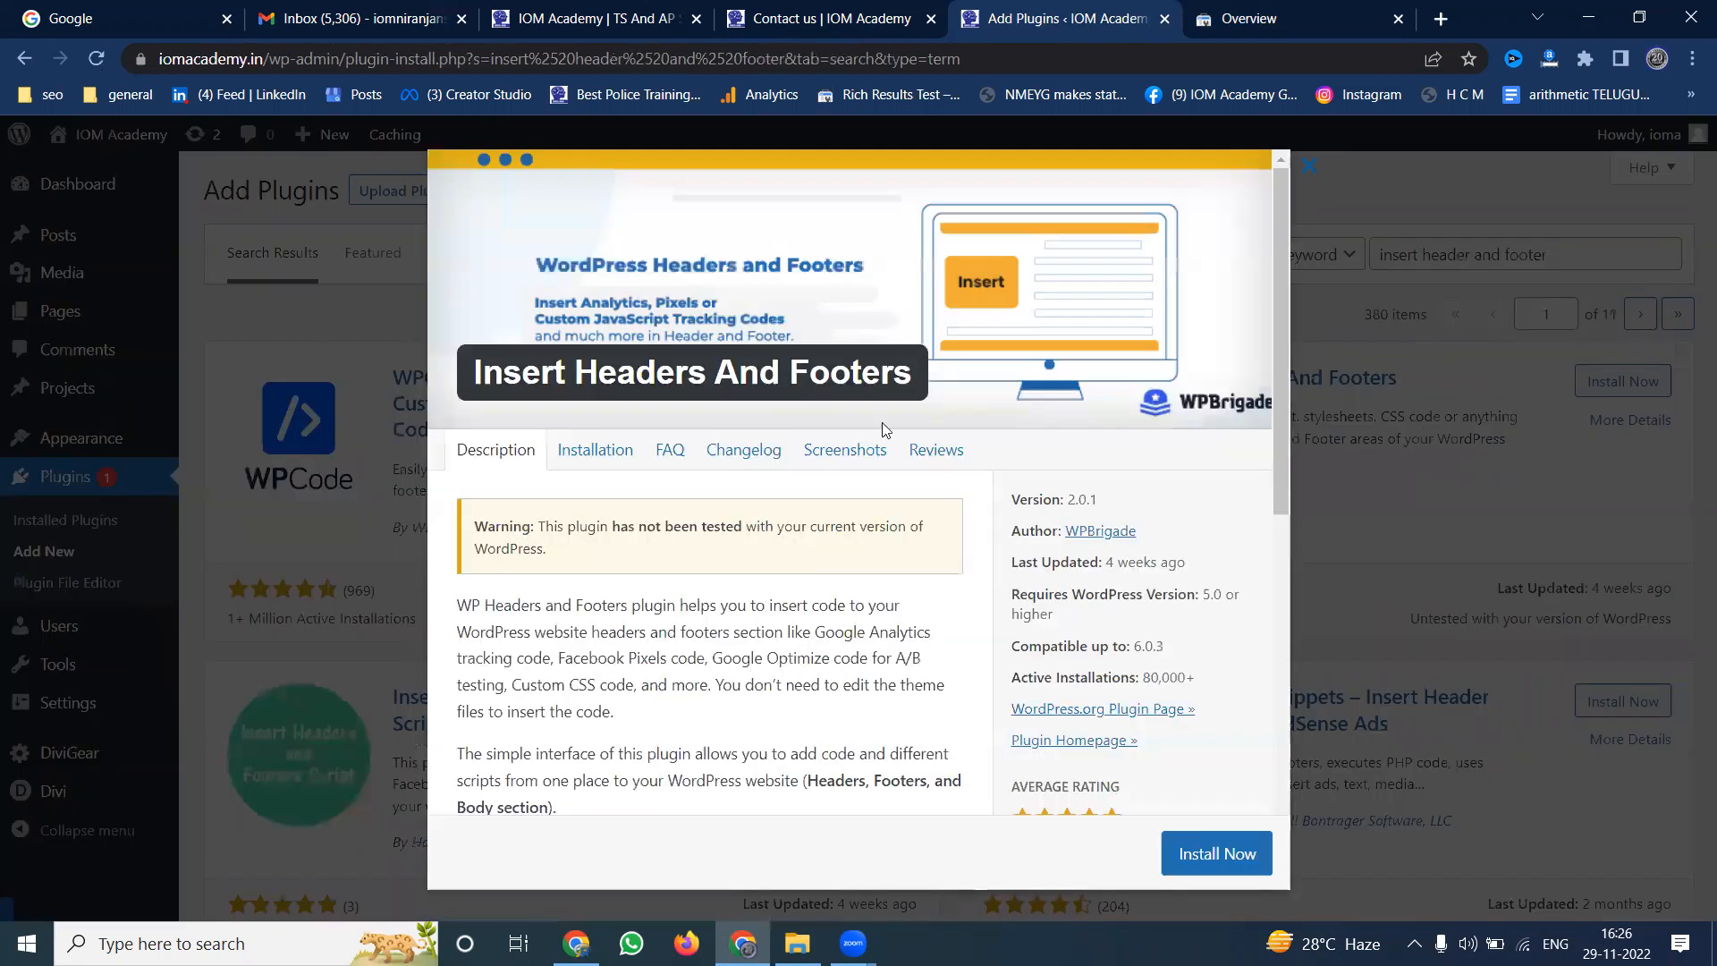
pyautogui.click(831, 450)
pyautogui.scroll(-8, 752, 483)
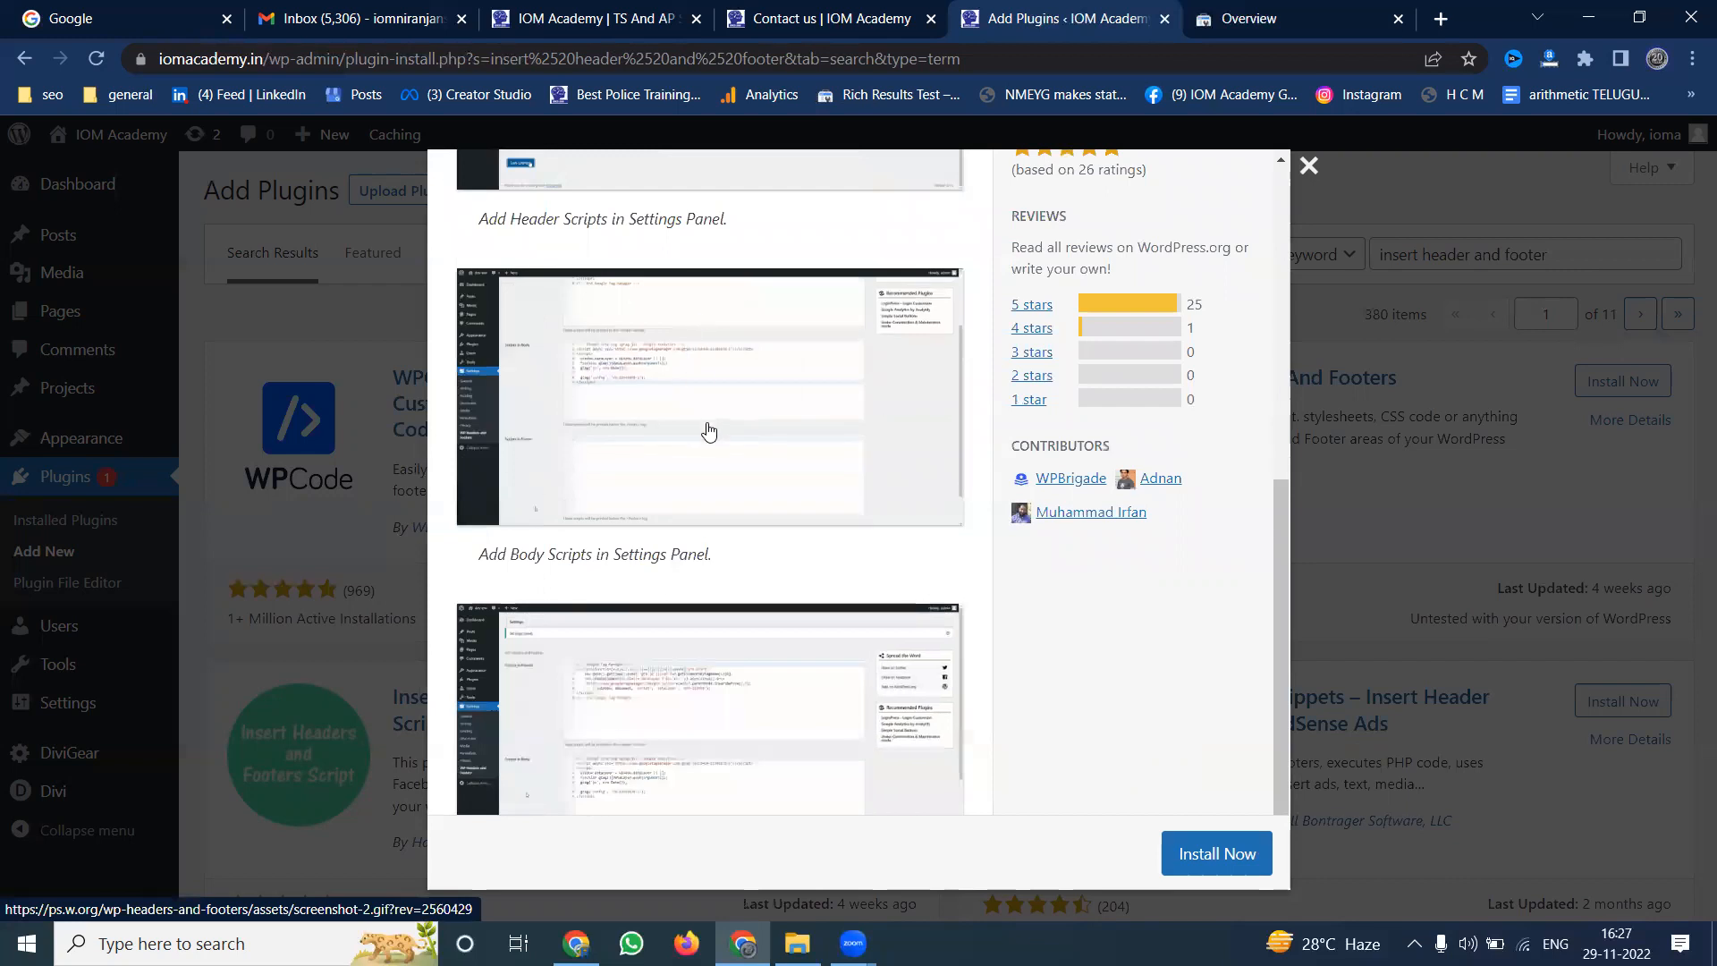
# Close the plugin details, then install and activate Insert Headers And Footers by WPBrigade
pyautogui.click(1308, 175)
pyautogui.click(1587, 384)
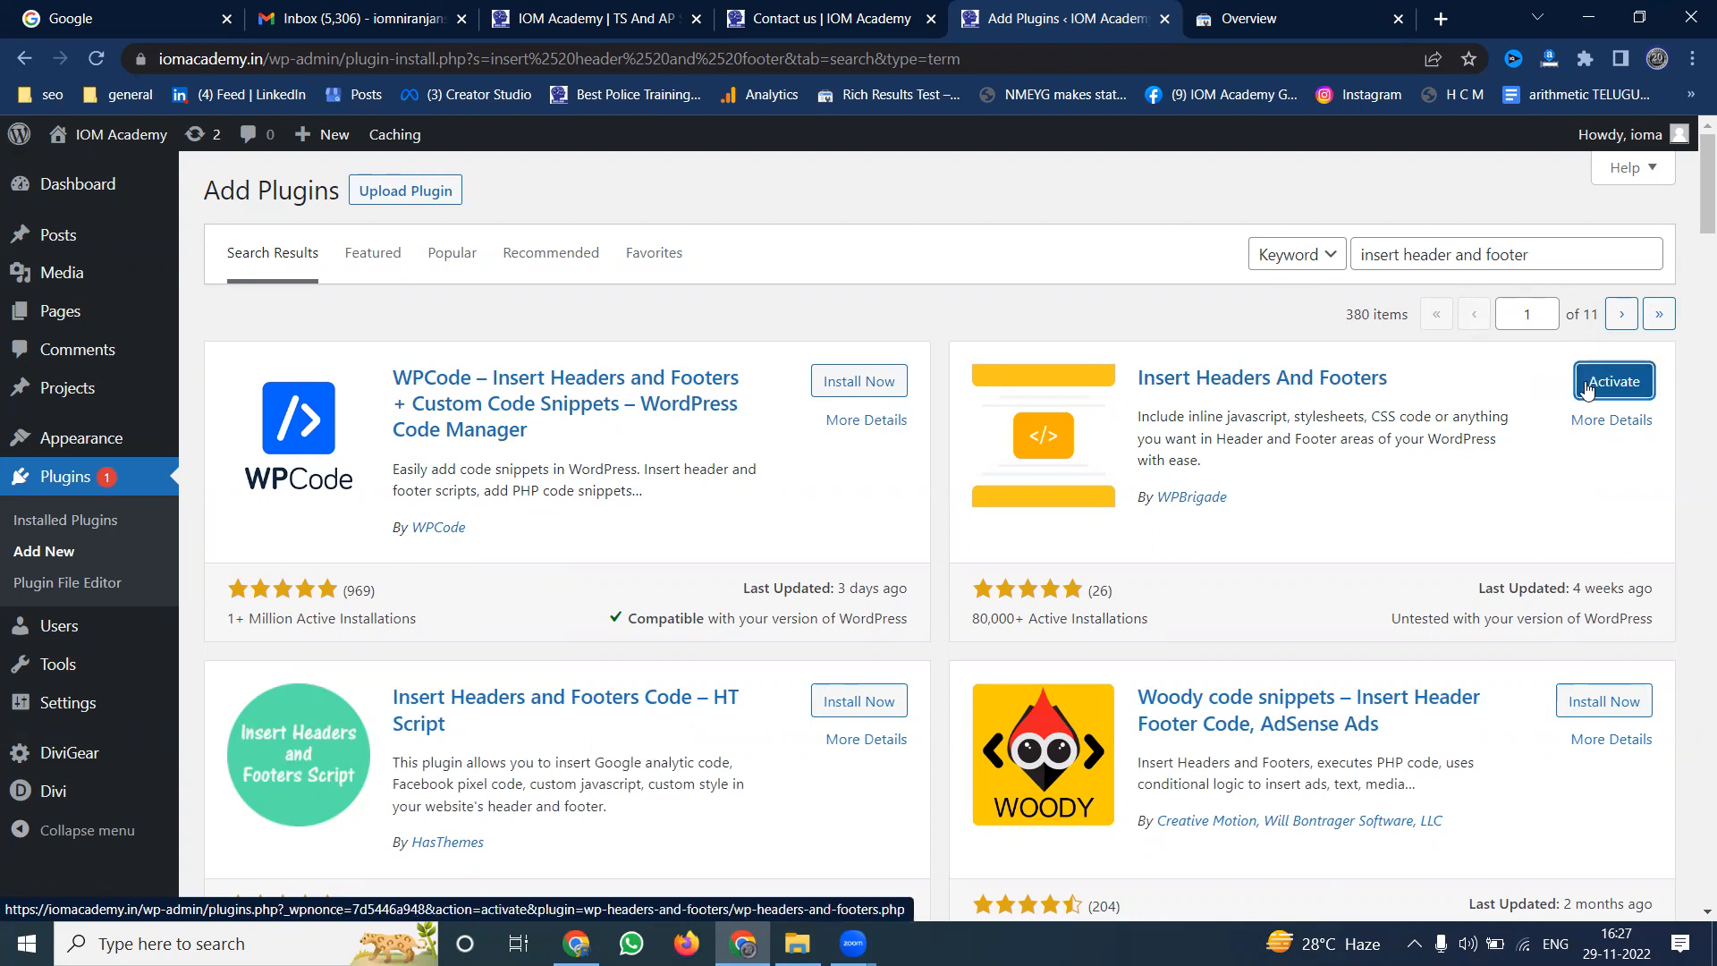
pyautogui.click(1587, 386)
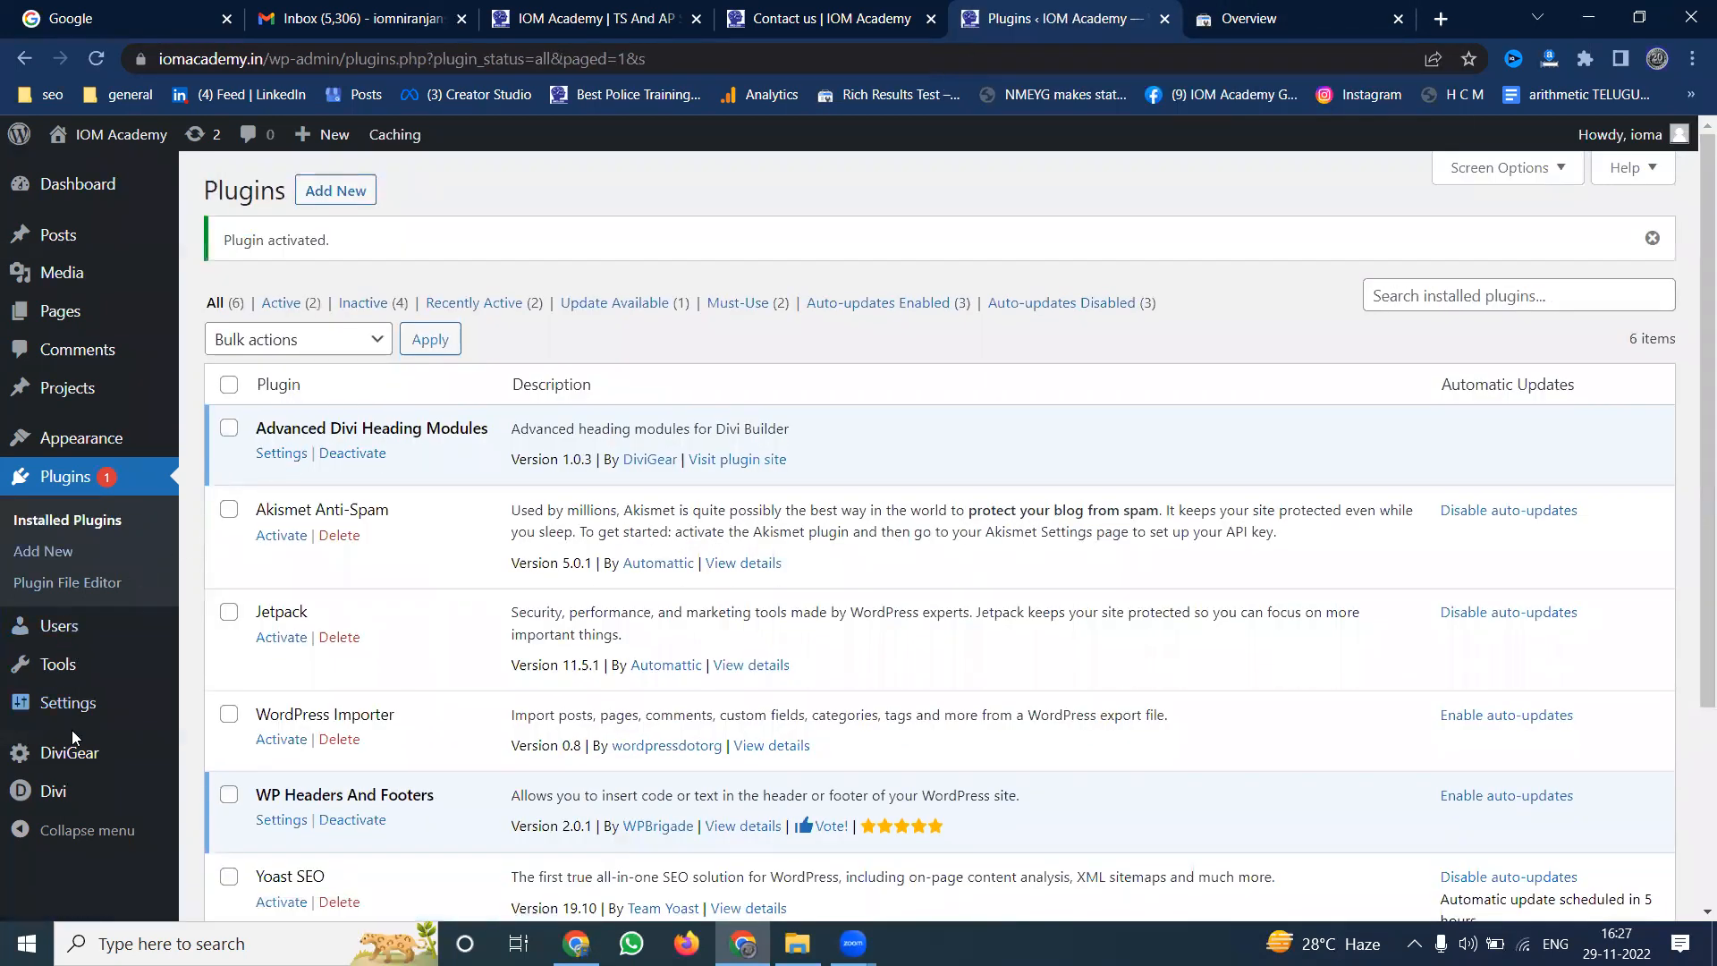
# Open the settings page of the WP Headers and Footers plugin
pyautogui.moveTo(86, 716)
pyautogui.moveTo(124, 708)
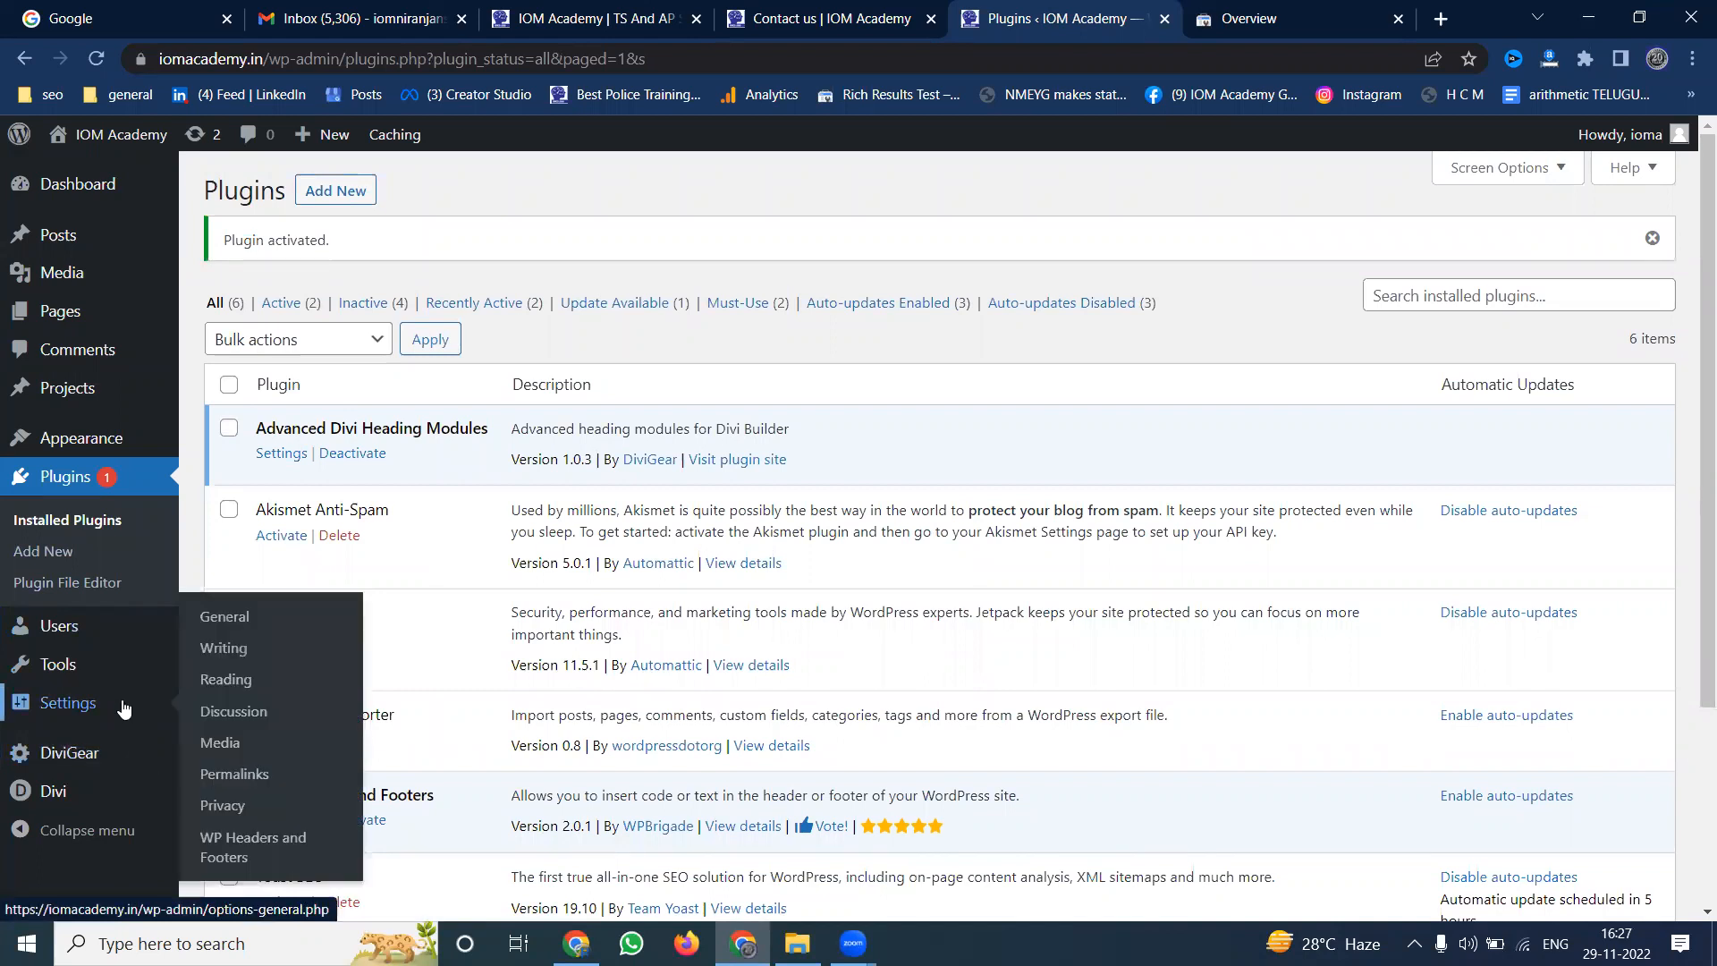
pyautogui.moveTo(108, 675)
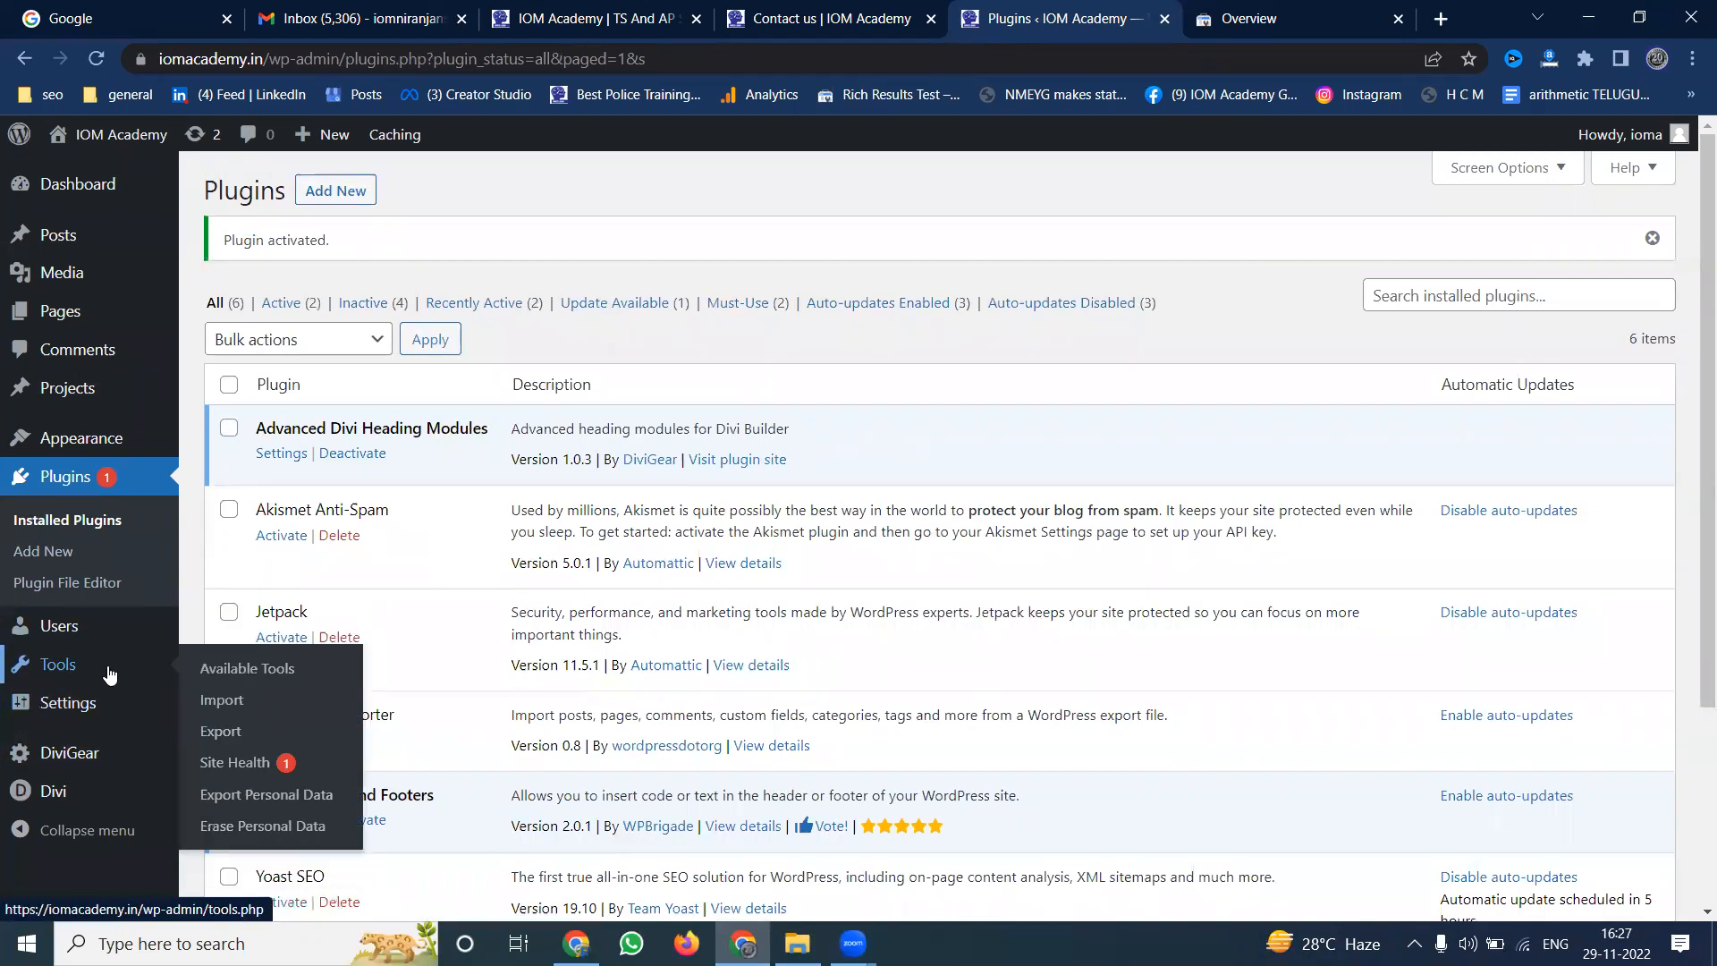
pyautogui.moveTo(70, 450)
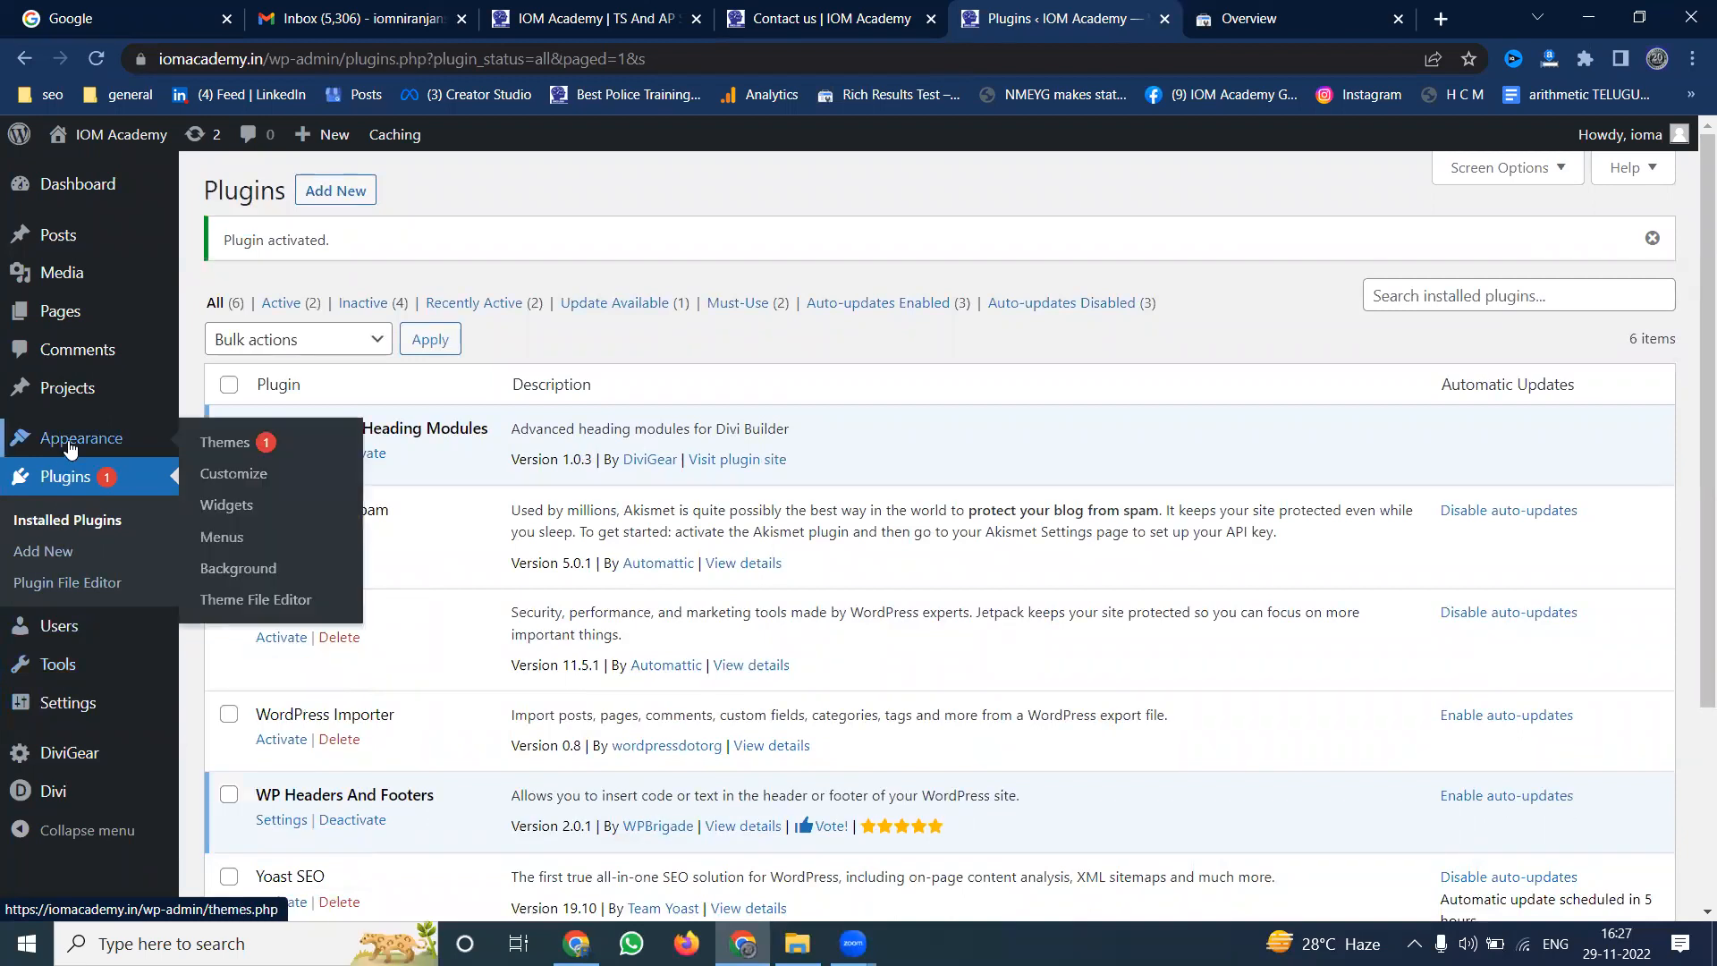
pyautogui.click(84, 183)
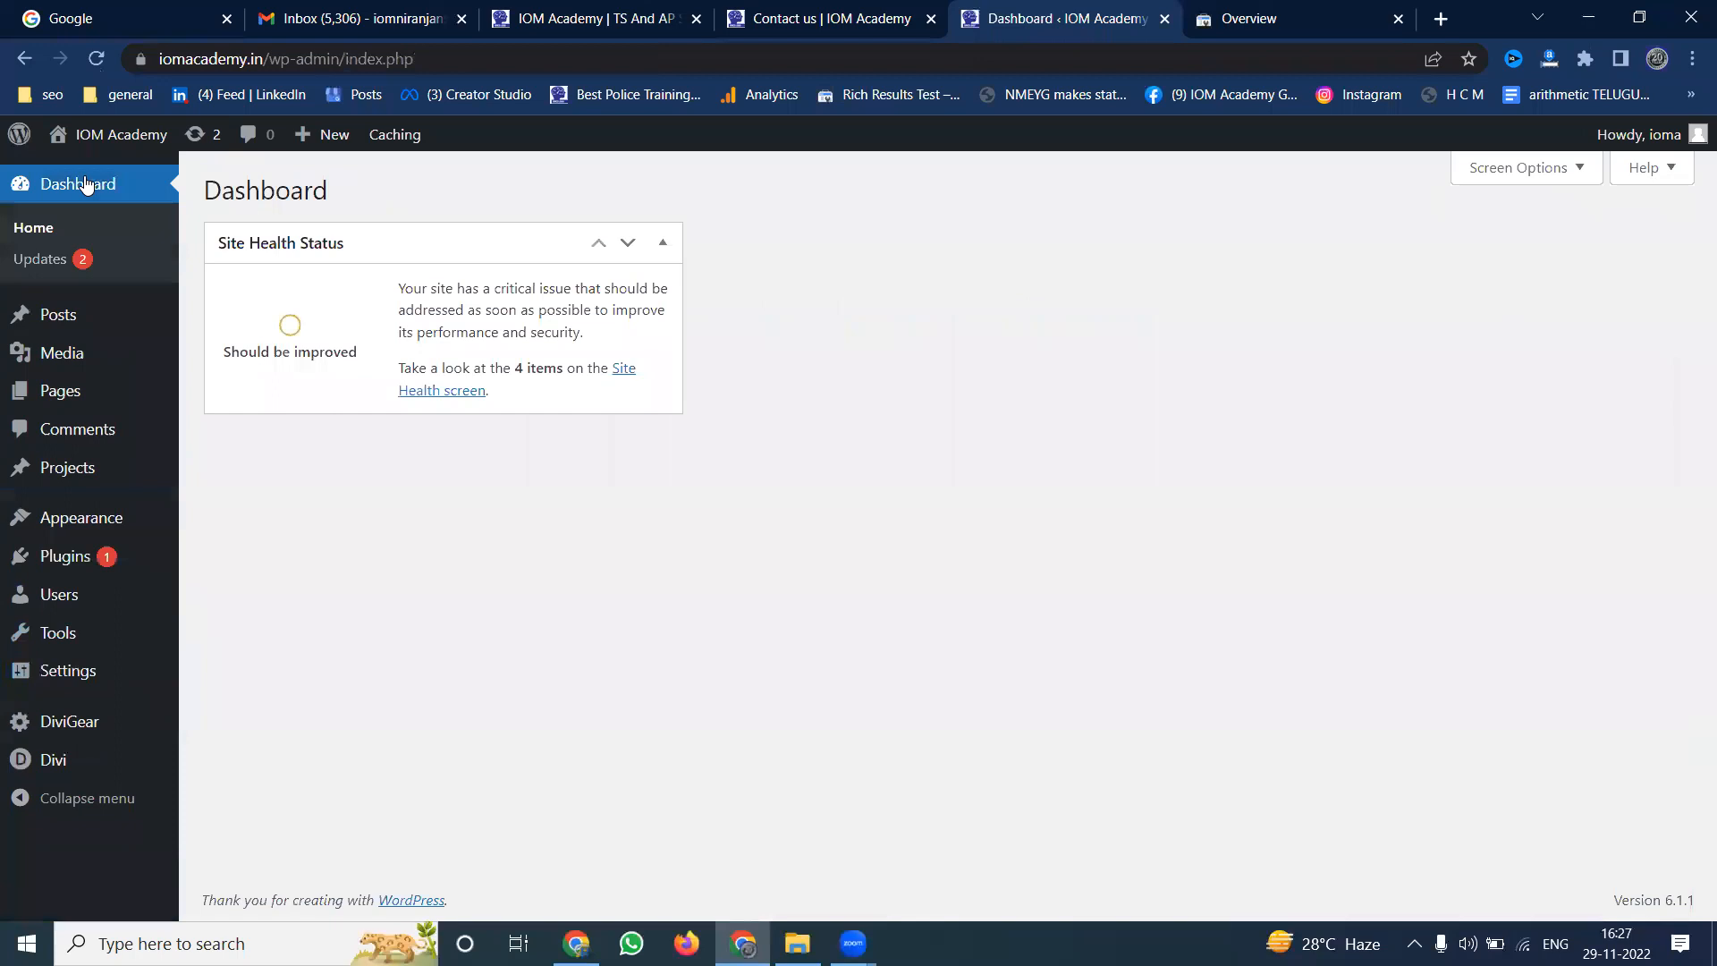
pyautogui.moveTo(68, 677)
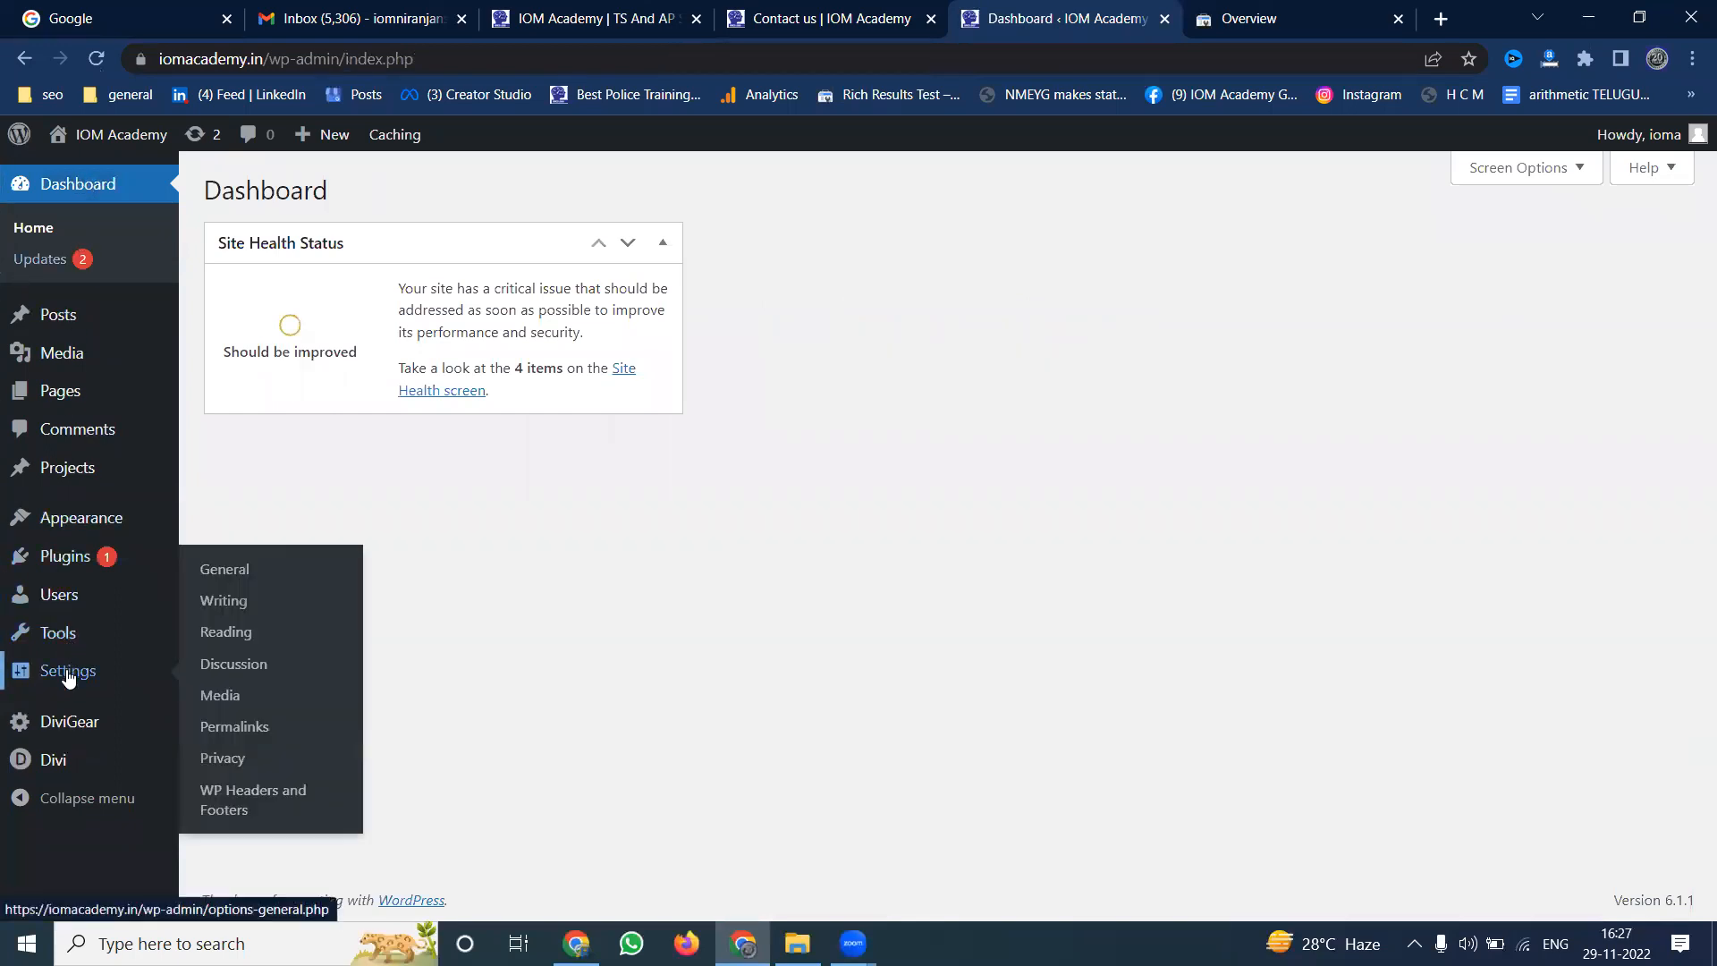
pyautogui.click(224, 802)
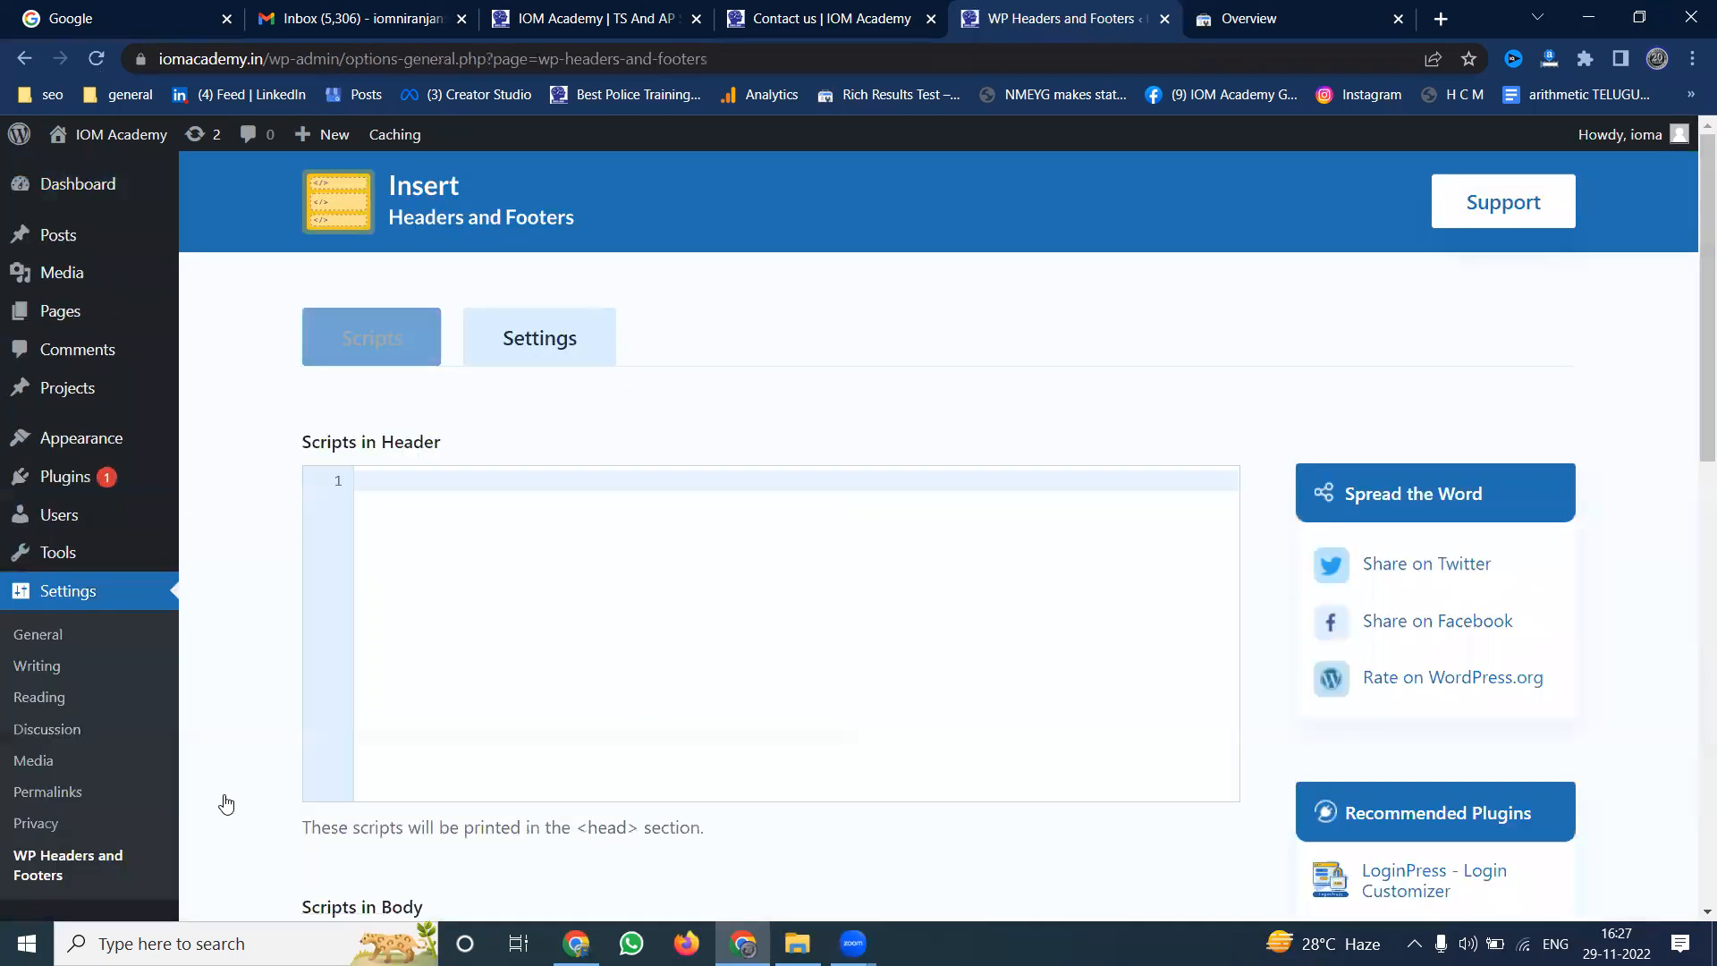
# Paste the Google site verification meta tag into Scripts in Header and save the plugin's changes
pyautogui.click(453, 515)
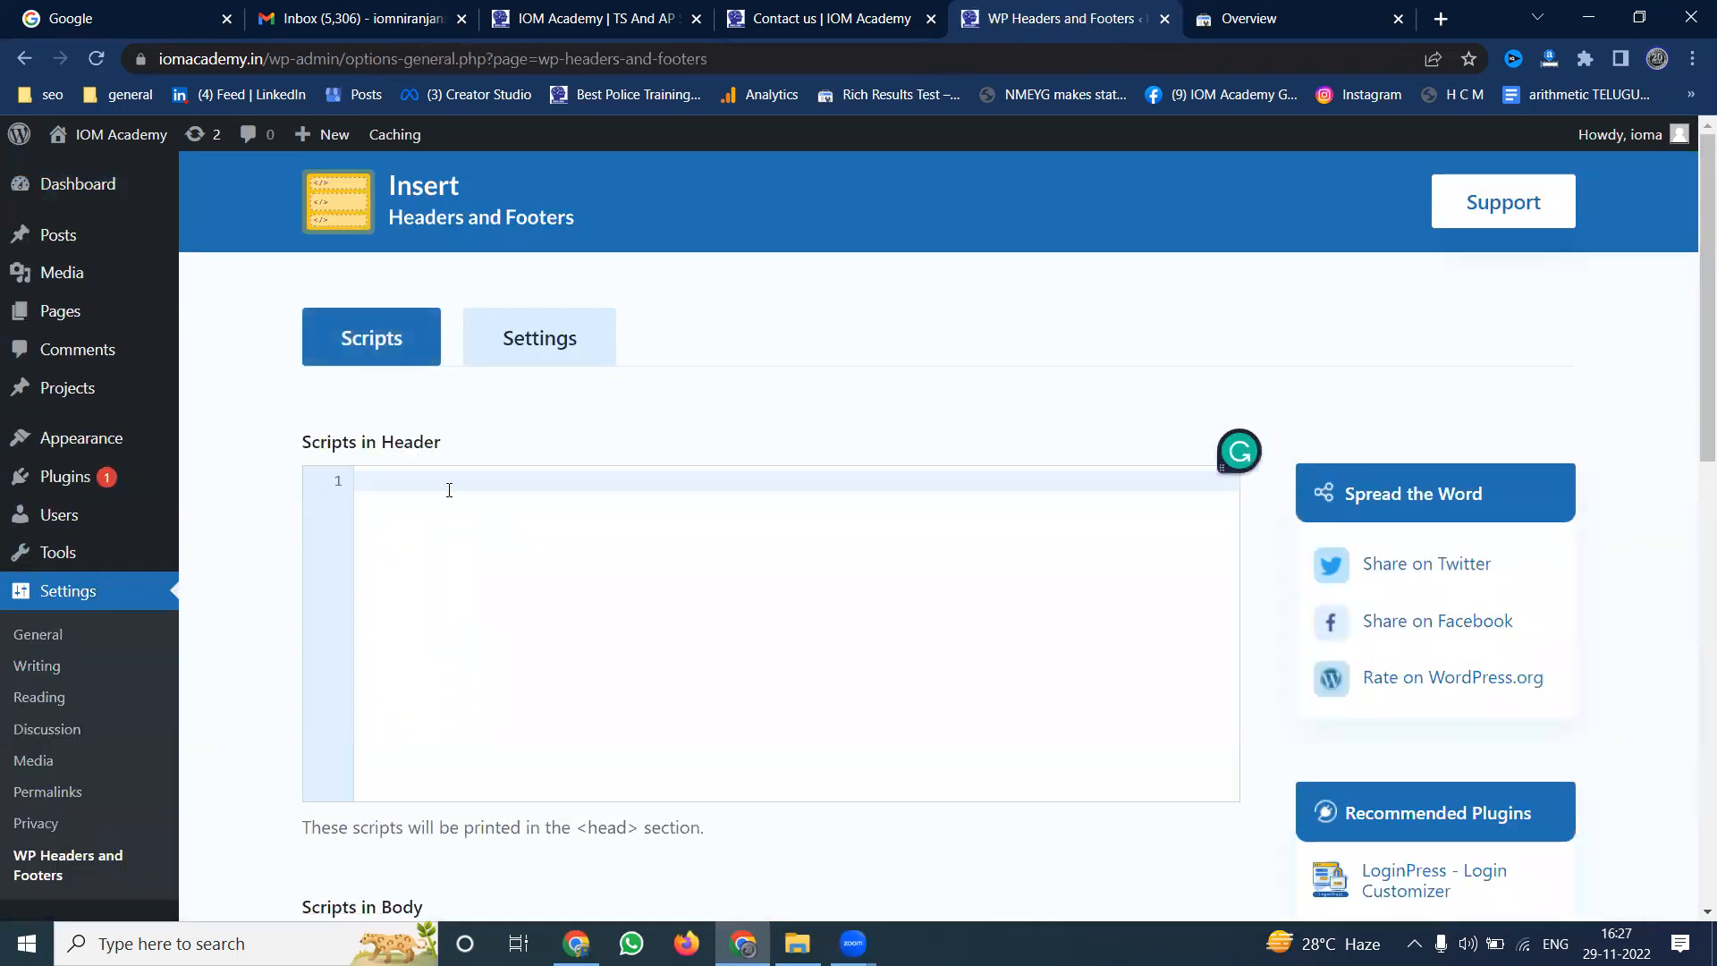
pyautogui.write('<meta name="google-site-verification" content="EsNoE0eKu2YePeyN-LDPk0tEstFgzpmONsZI99LcxuQ" />')
pyautogui.scroll(-12, 284, 517)
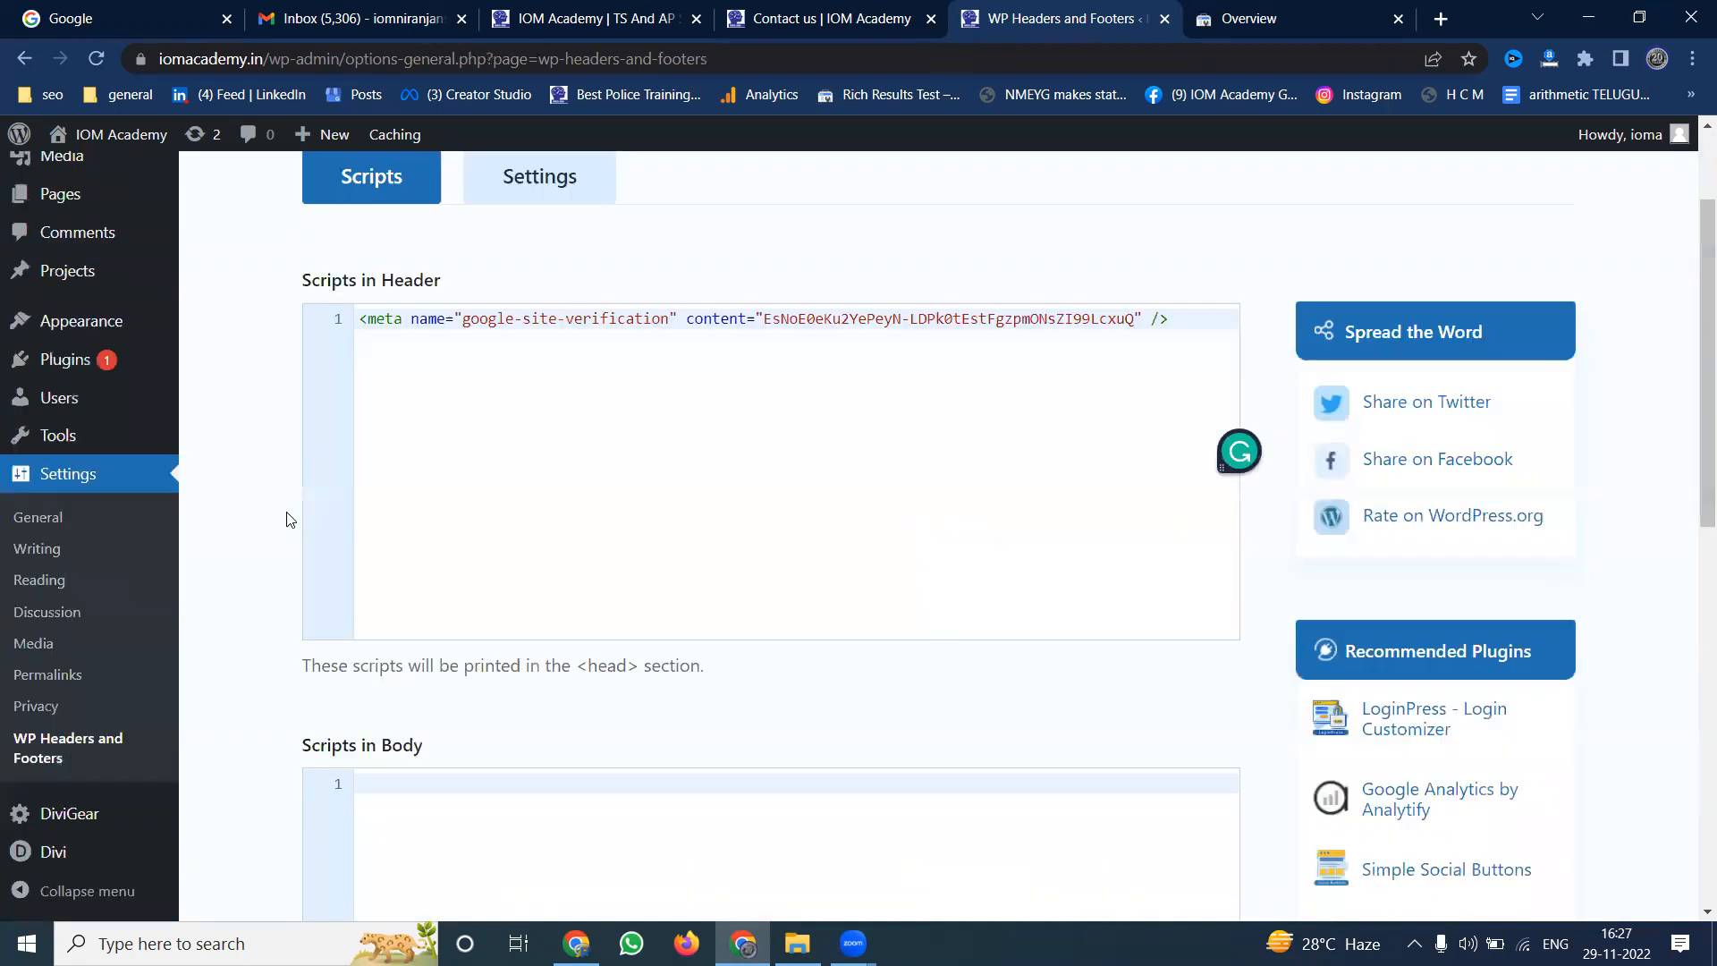
pyautogui.click(353, 776)
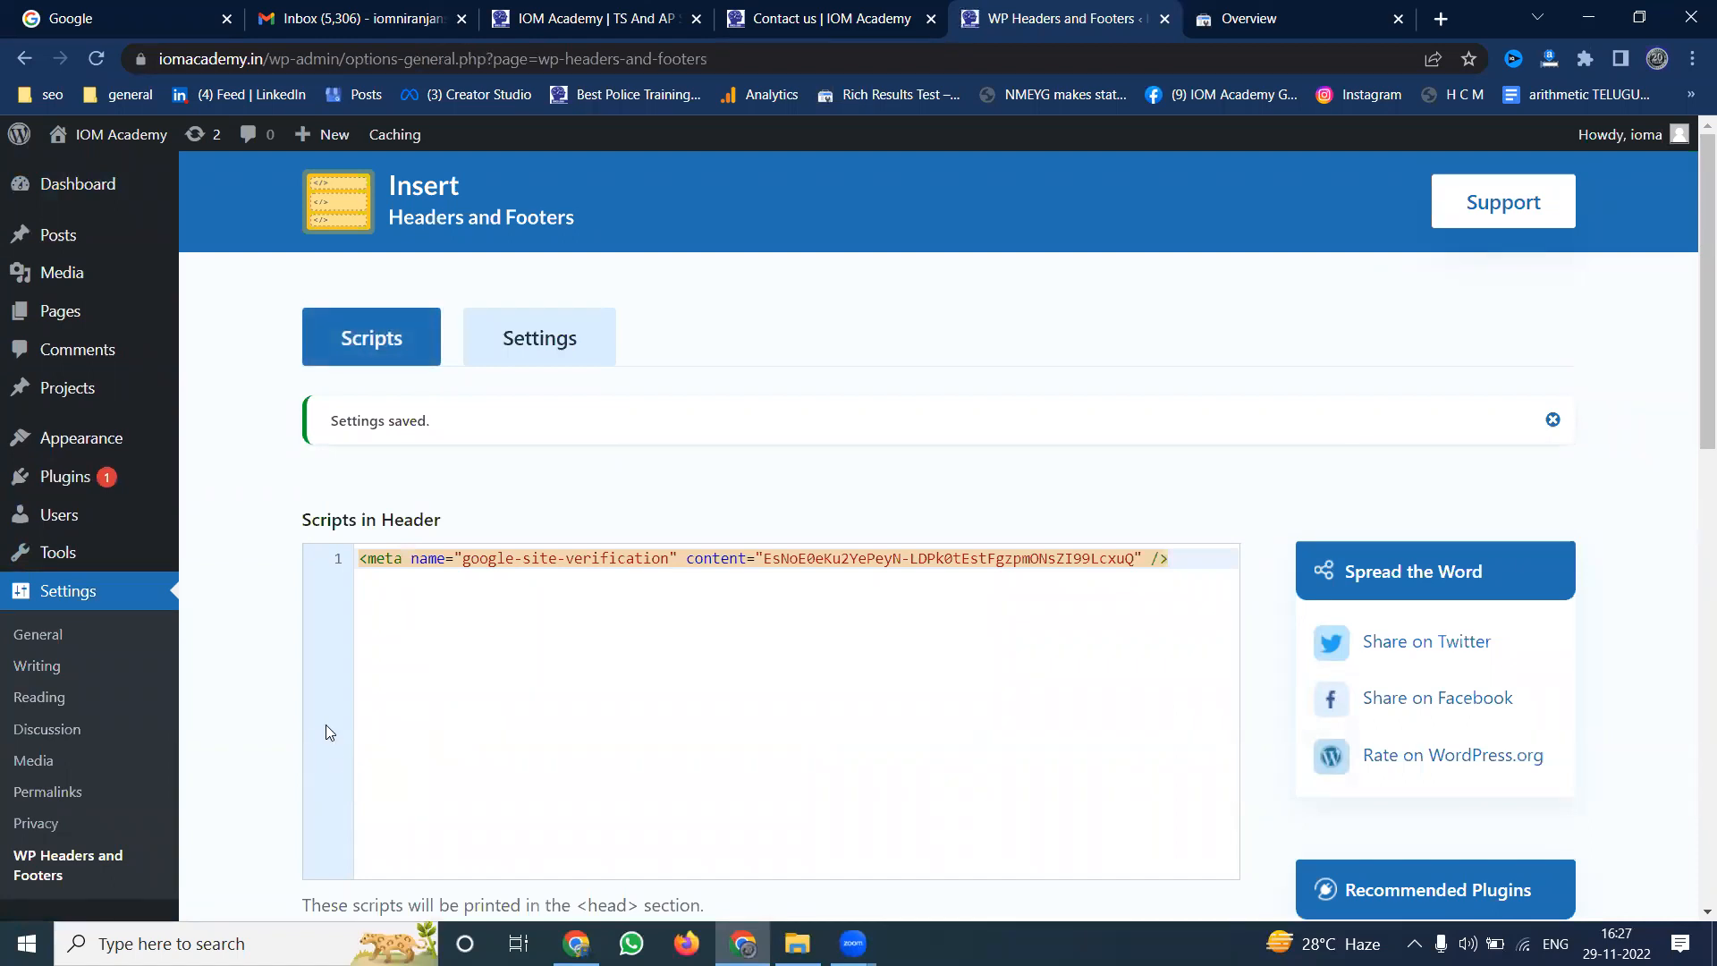
pyautogui.scroll(-4, 211, 498)
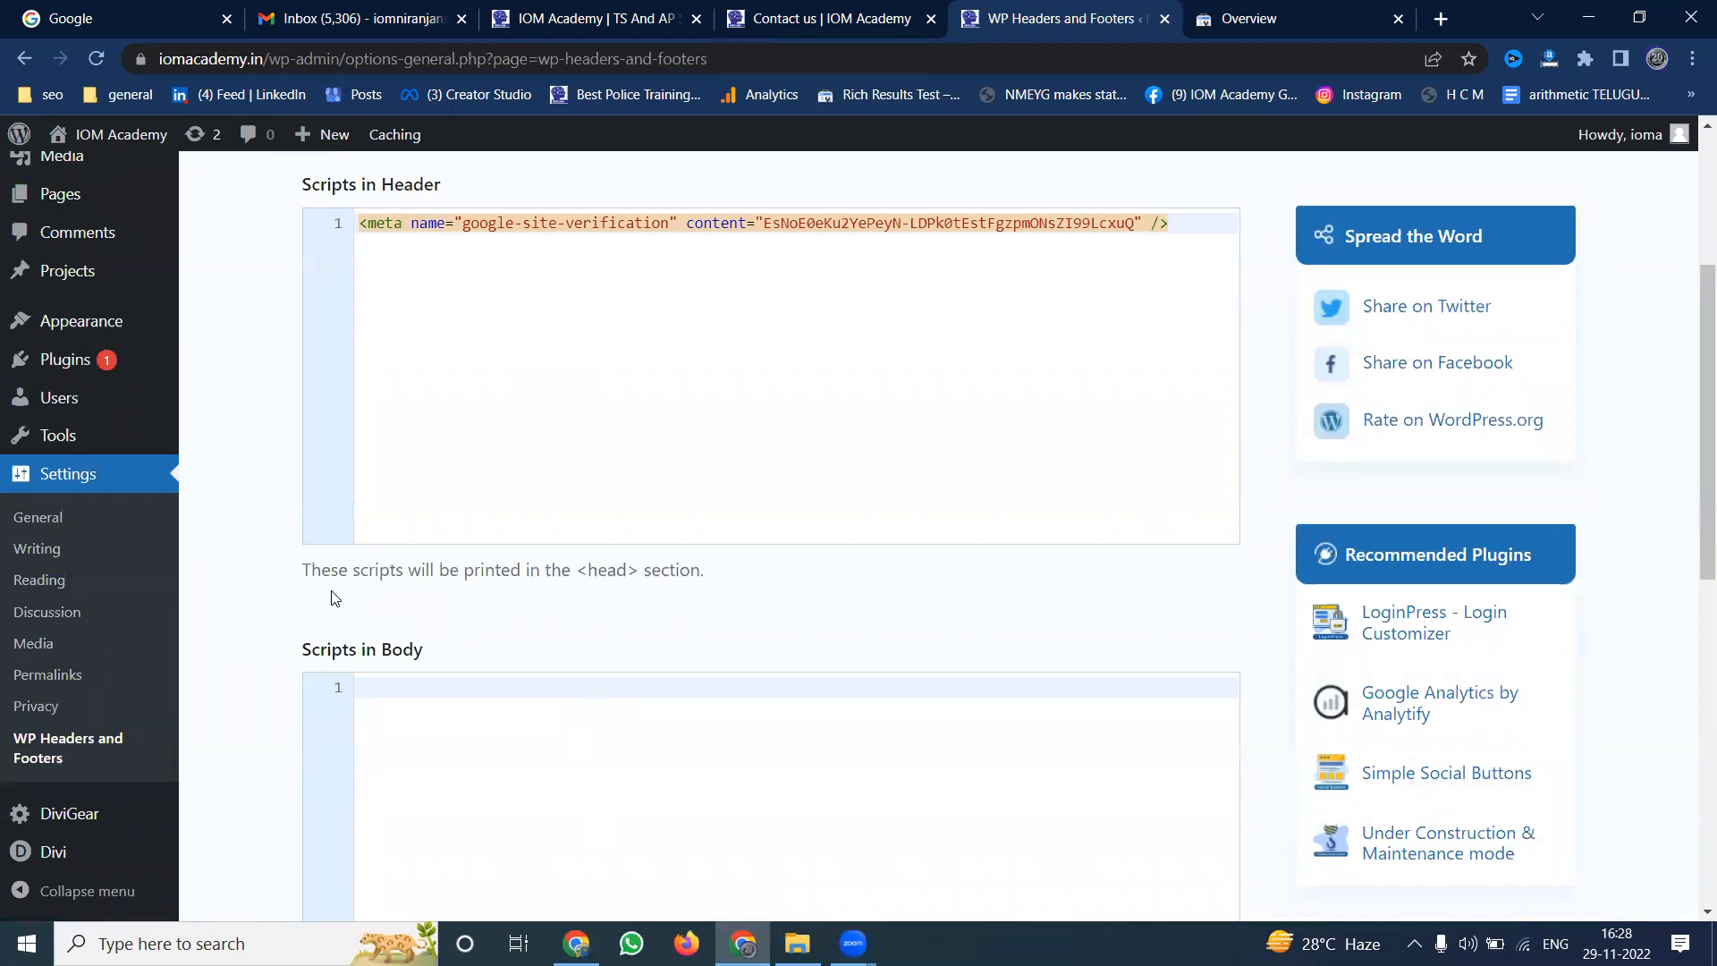
pyautogui.scroll(-8, 335, 598)
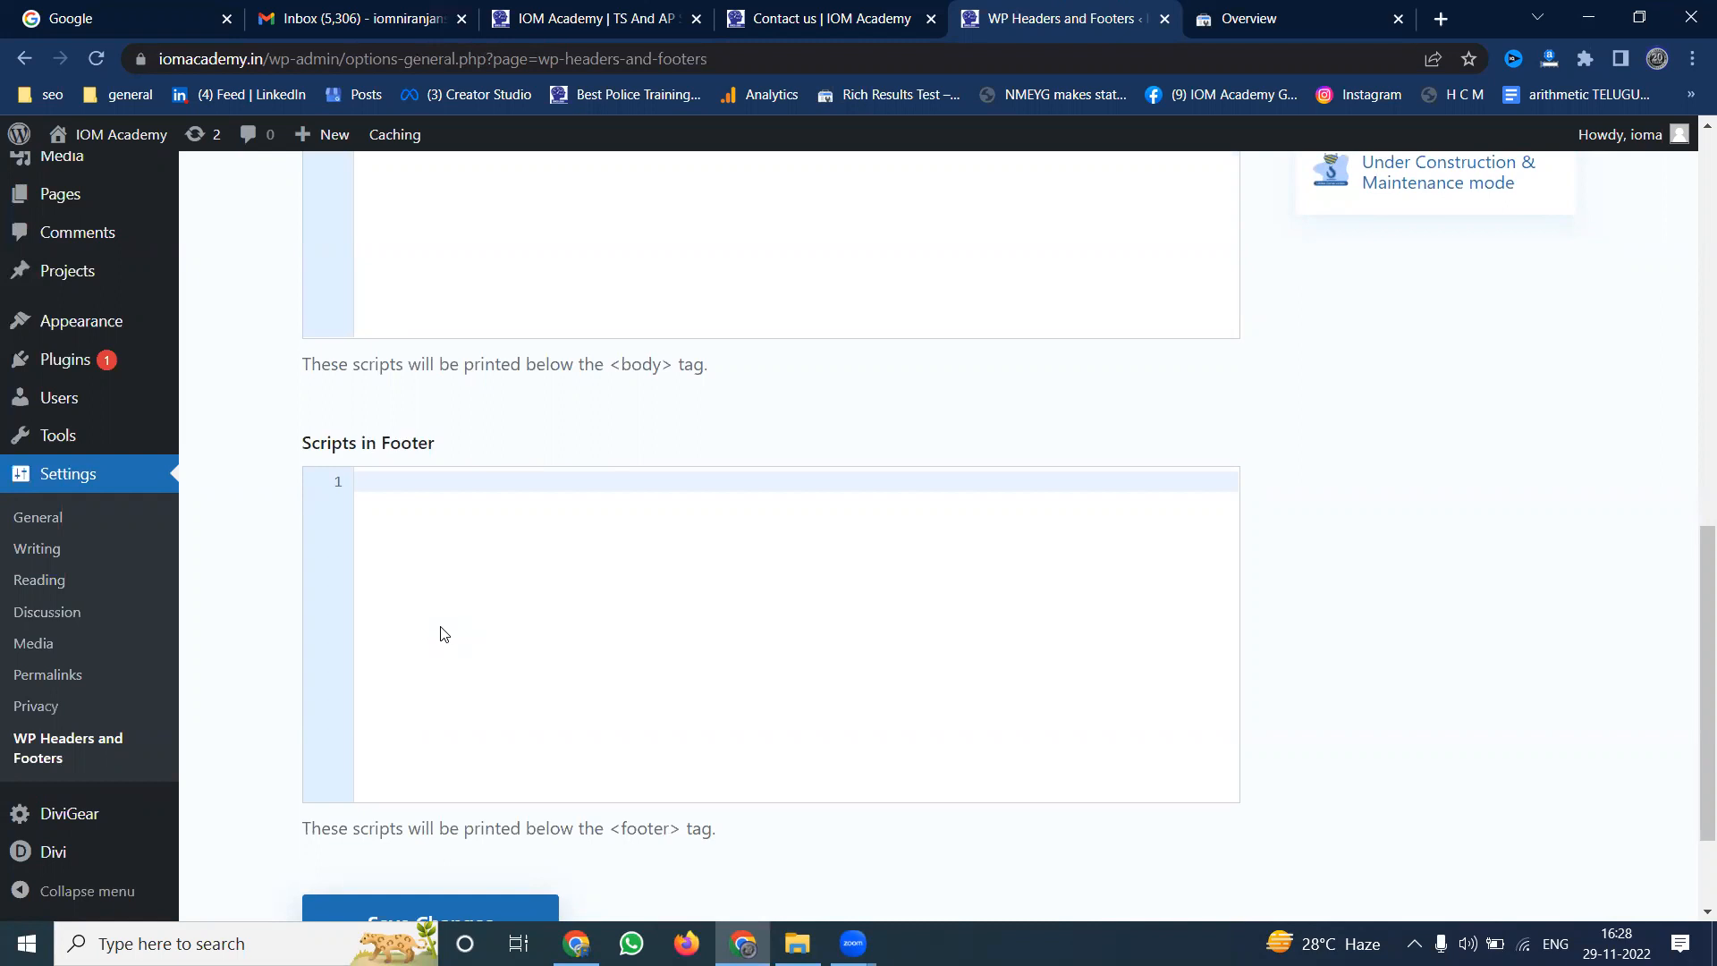
# Copy the address of the IOM Academy home page, iomacademy.in, from the open website
pyautogui.click(1298, 10)
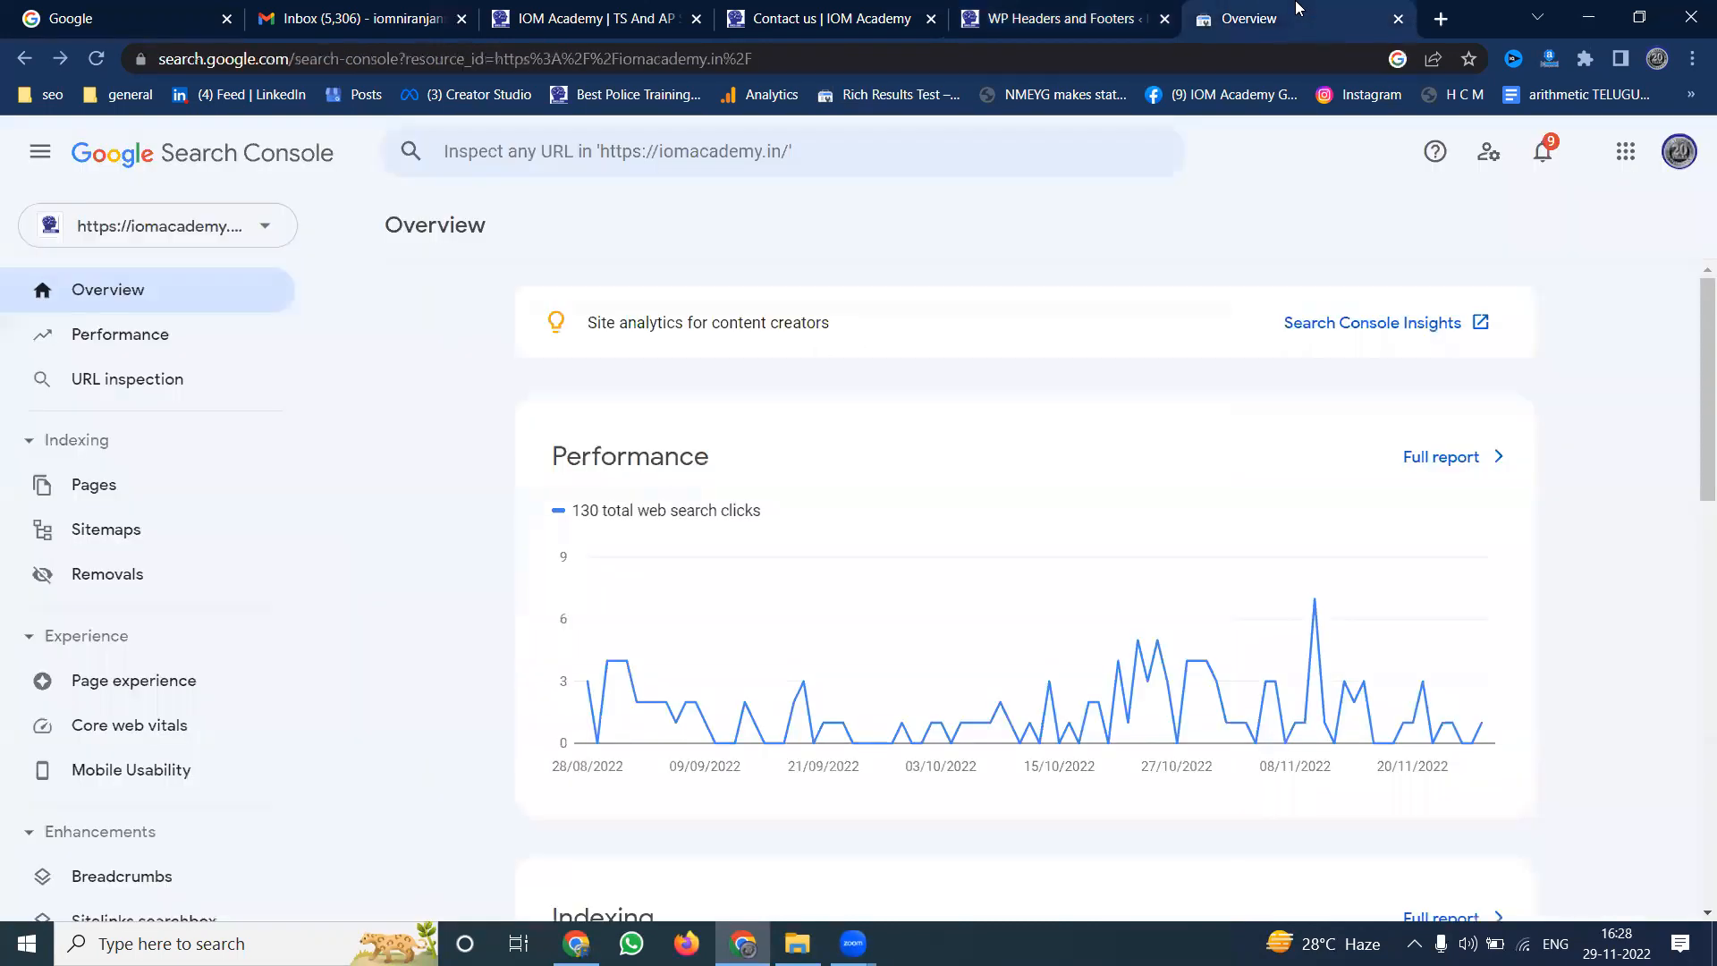
pyautogui.click(639, 12)
pyautogui.click(618, 62)
pyautogui.hotkey('ctrl', 'c')
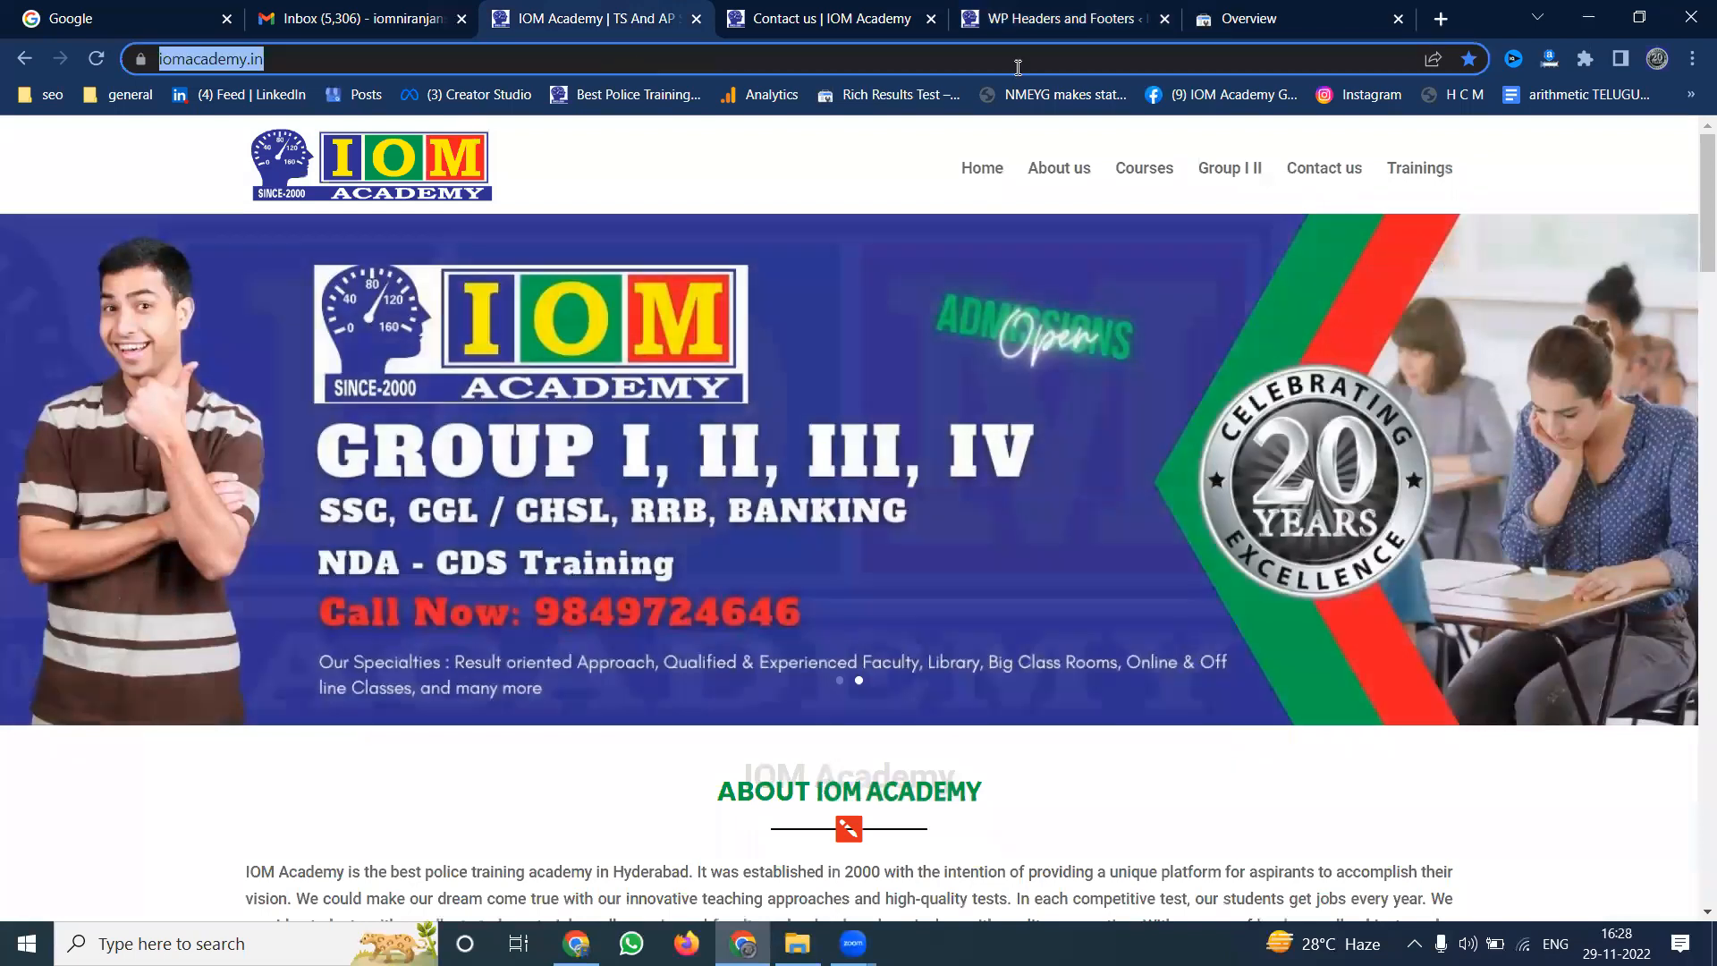
# Inspect the copied iomacademy.in home page URL in Search Console and request indexing for it
pyautogui.click(1237, 11)
pyautogui.click(190, 374)
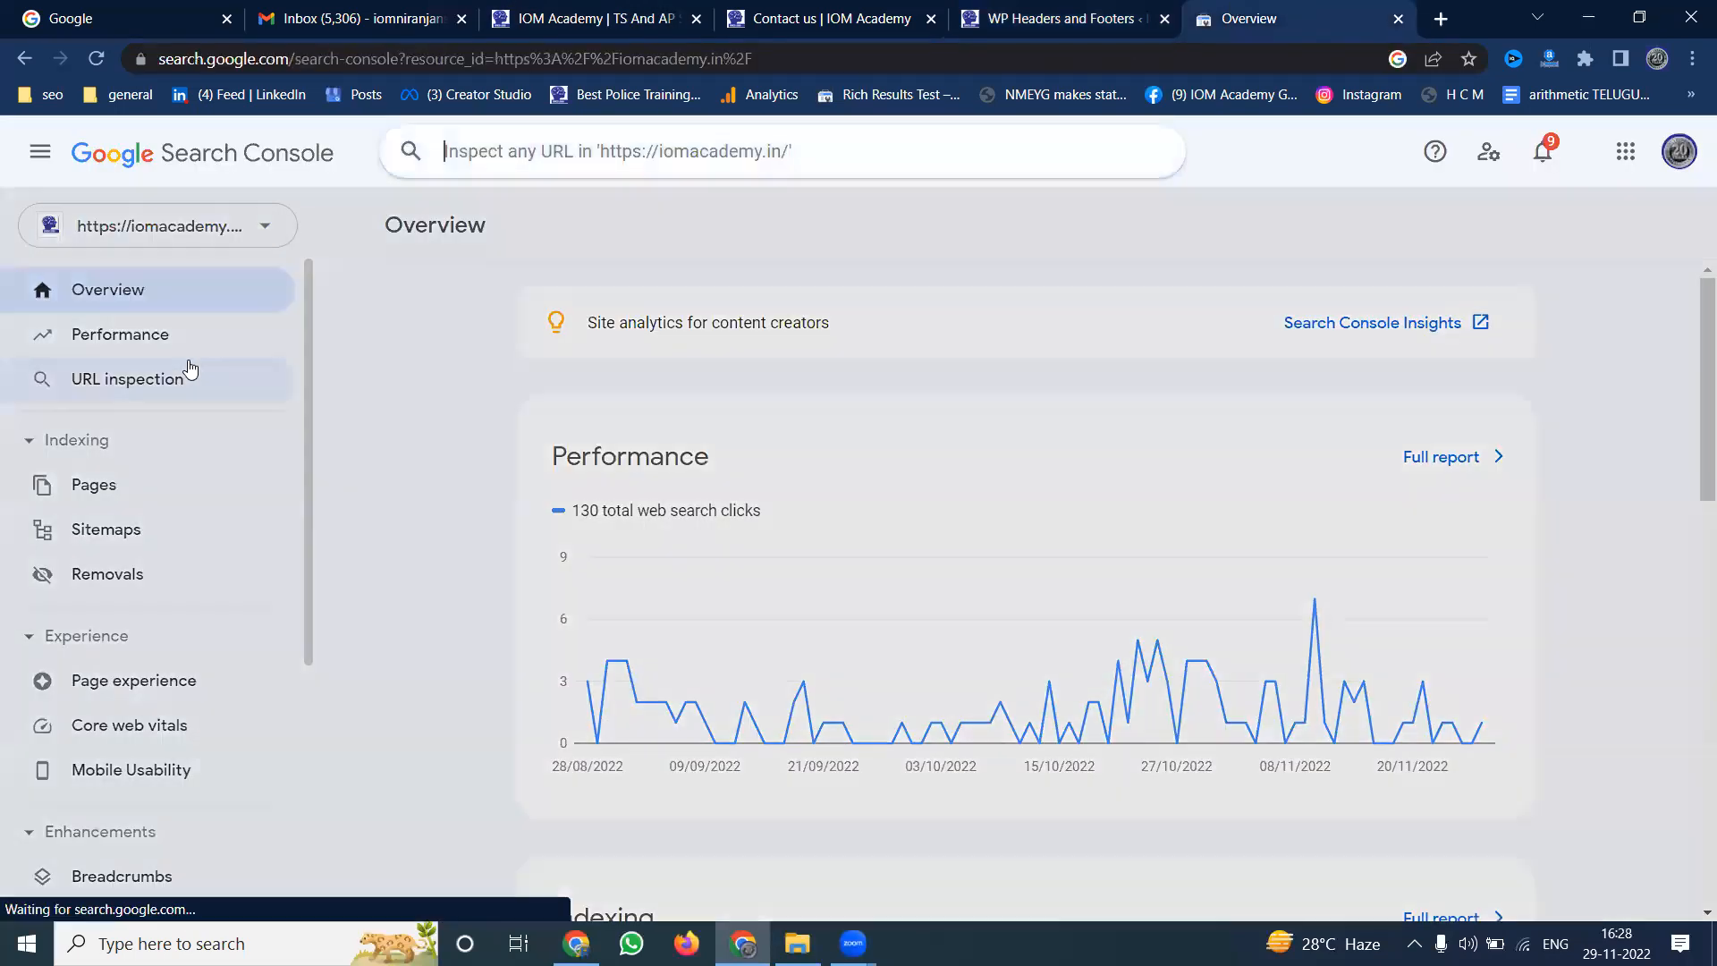
pyautogui.hotkey('ctrl', 'v')
pyautogui.press('Return')
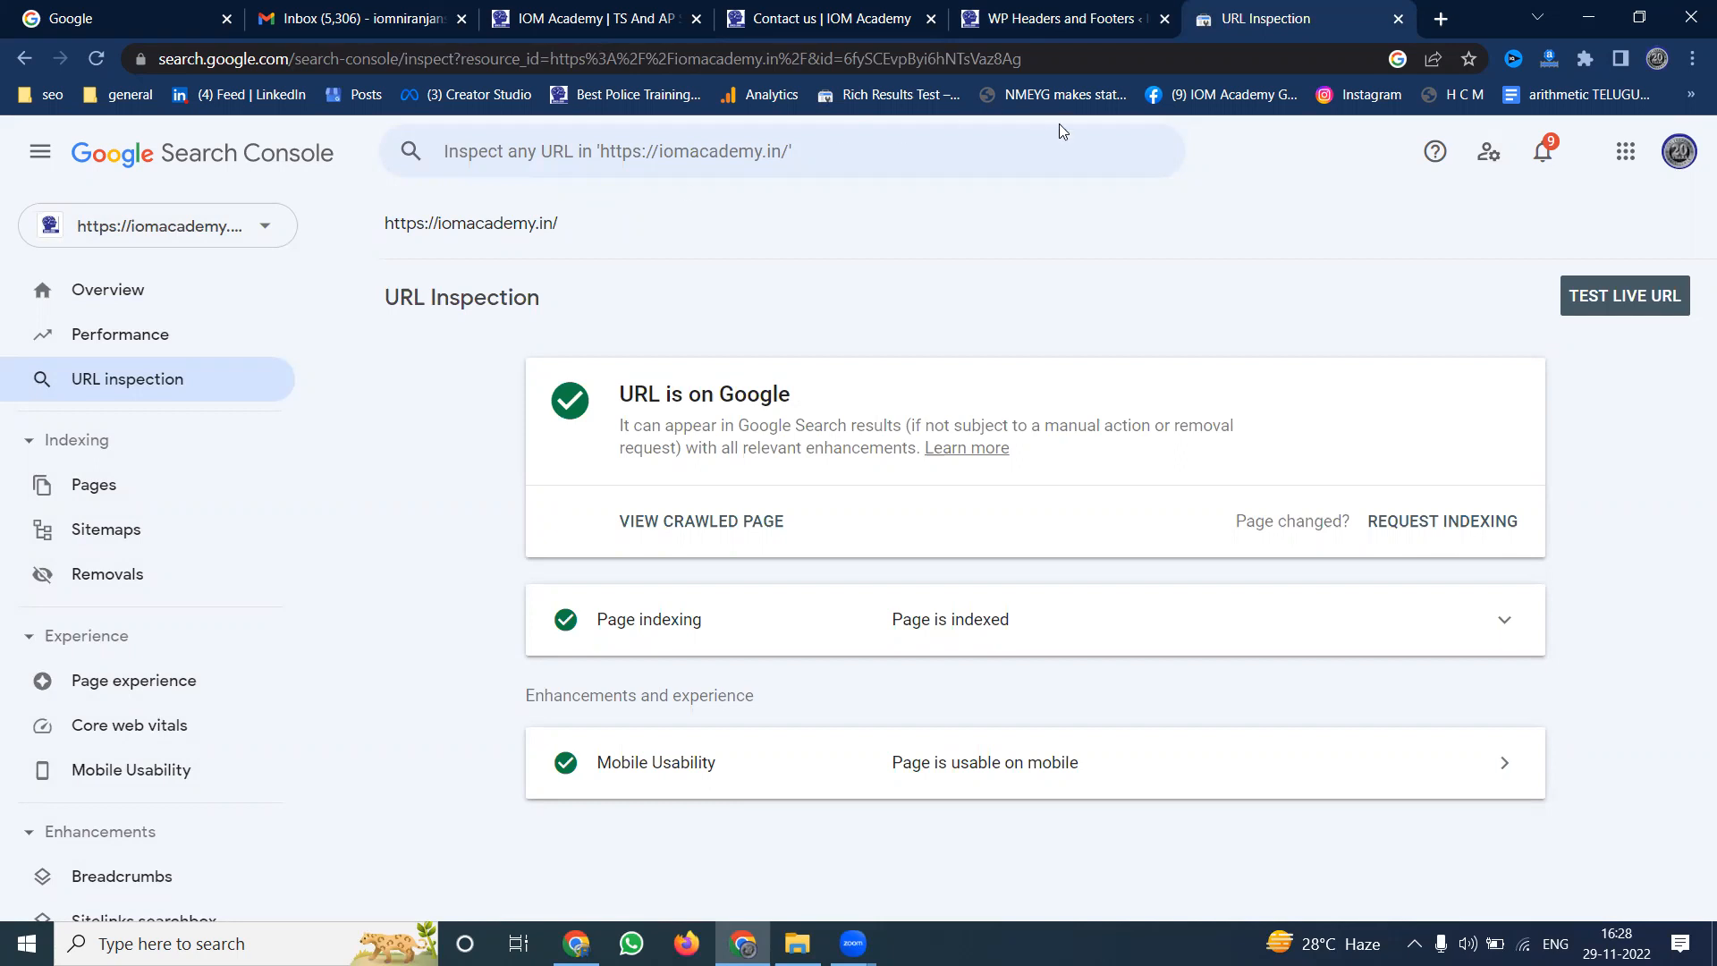
pyautogui.click(1449, 526)
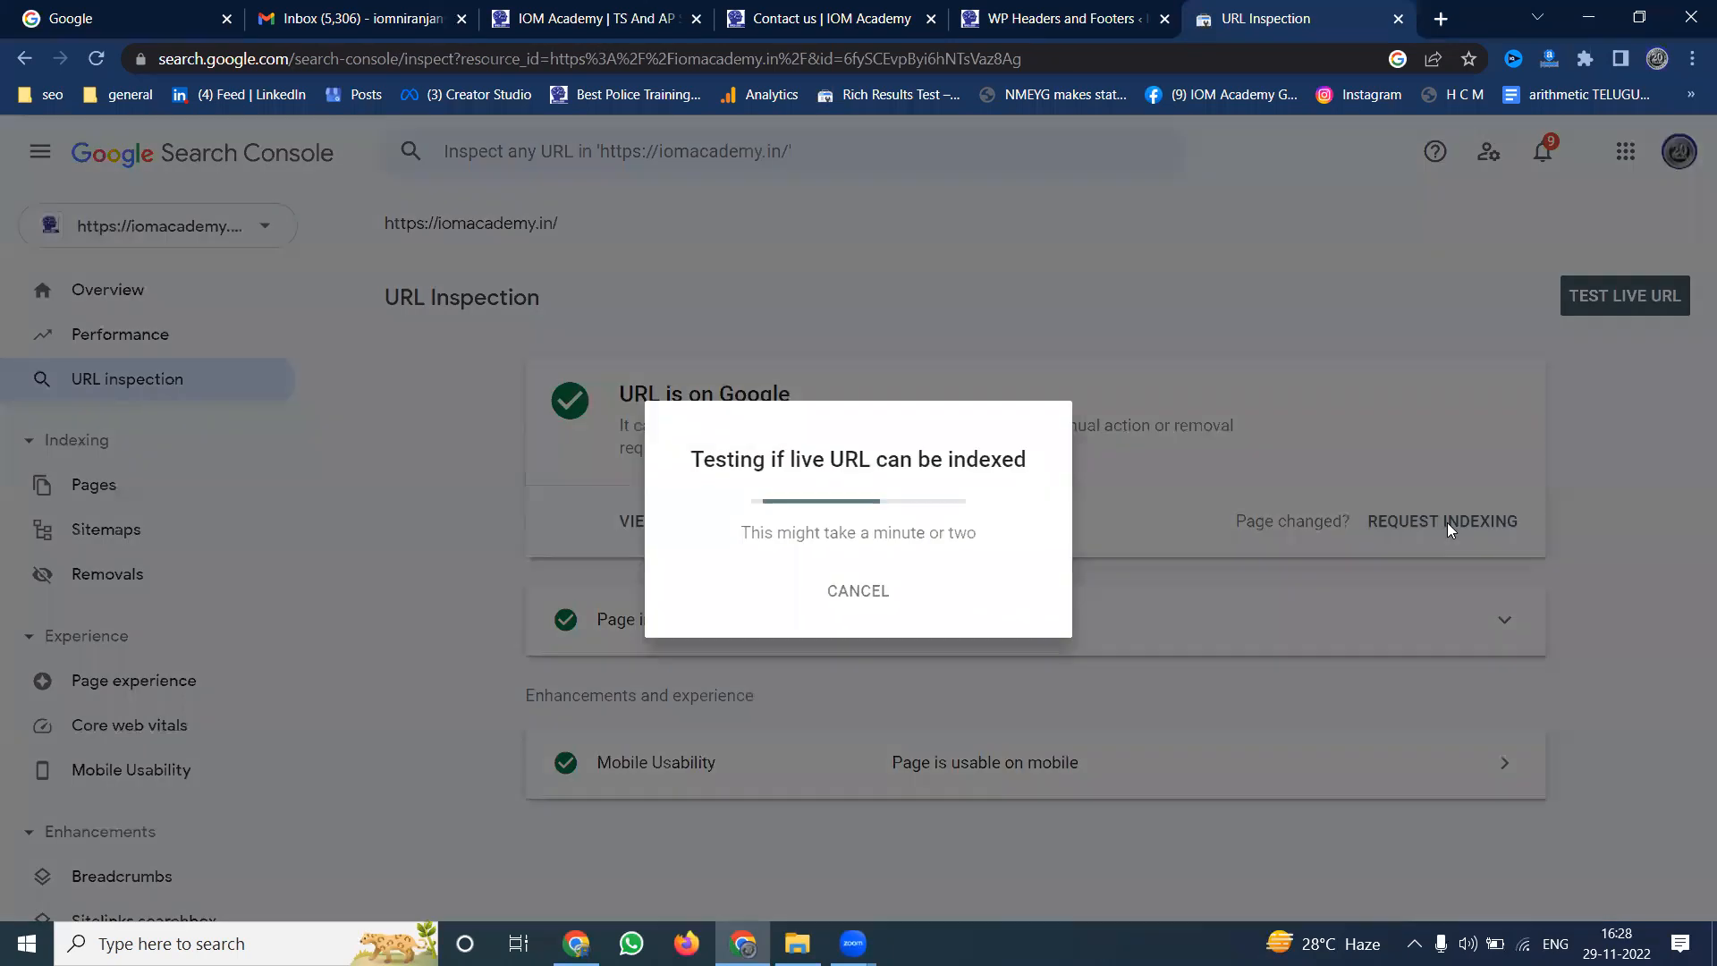